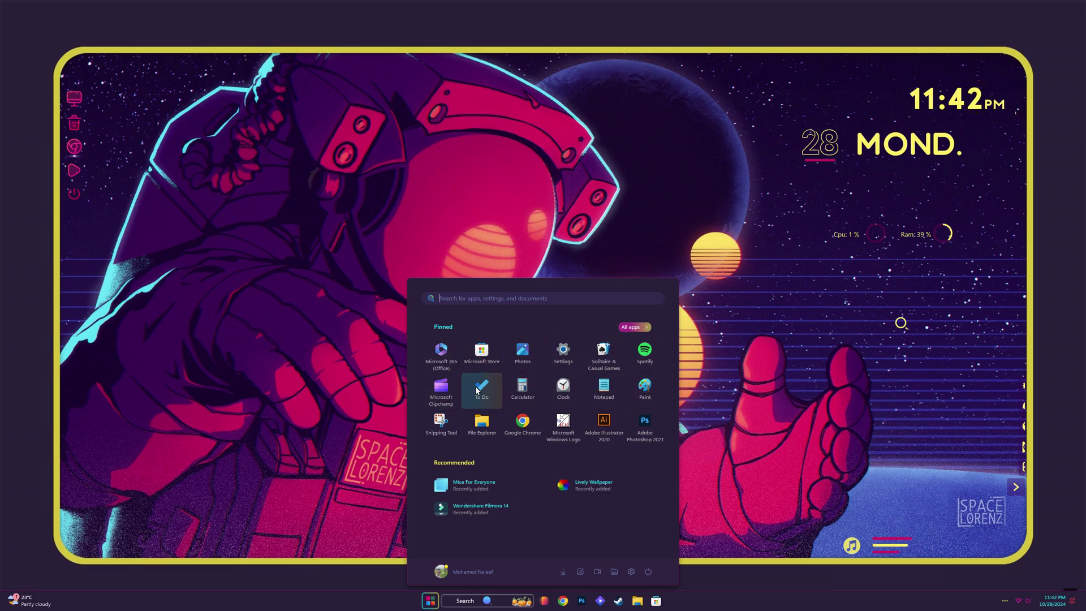
# Show the themed Start menu and the Windows search panel, and dismiss them
pyautogui.click(424, 603)
pyautogui.click(519, 604)
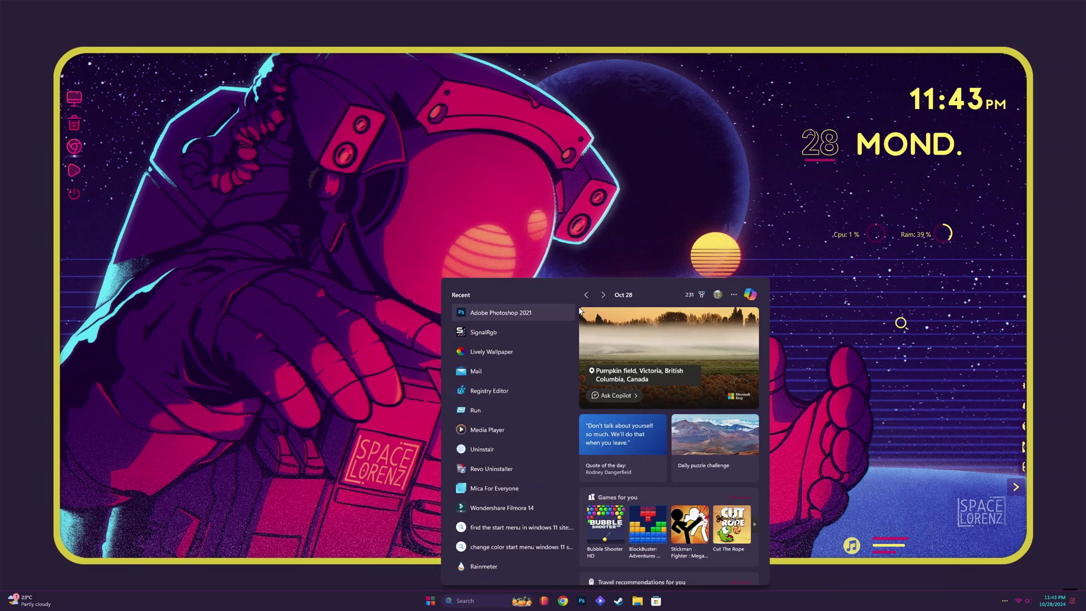
pyautogui.click(861, 383)
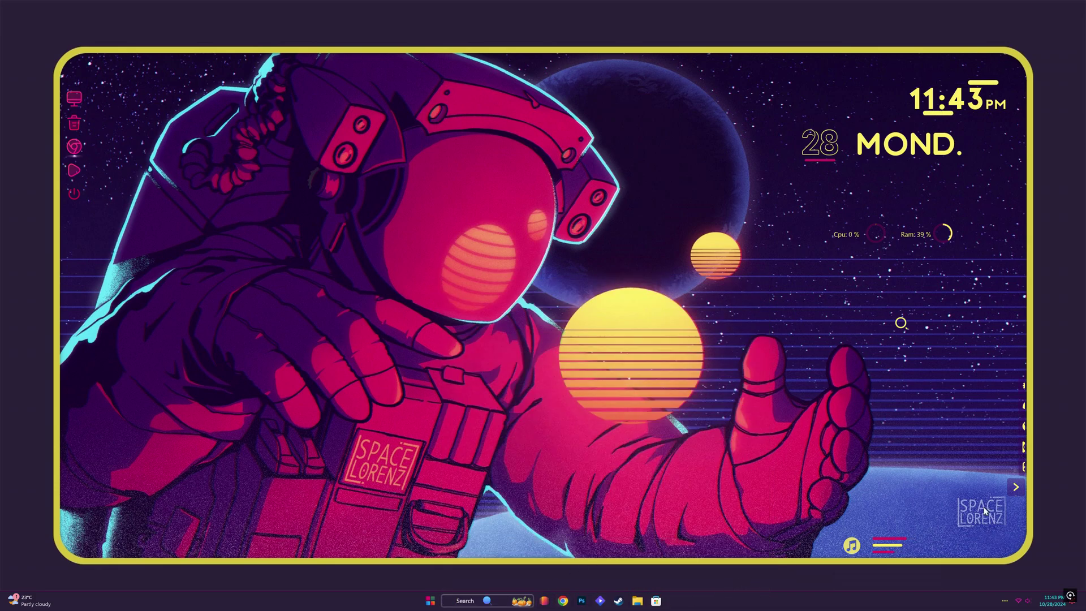
# Open the Control Panel and the Pictures folder from the expandable desktop dock, closing each window after viewing it
pyautogui.click(1015, 486)
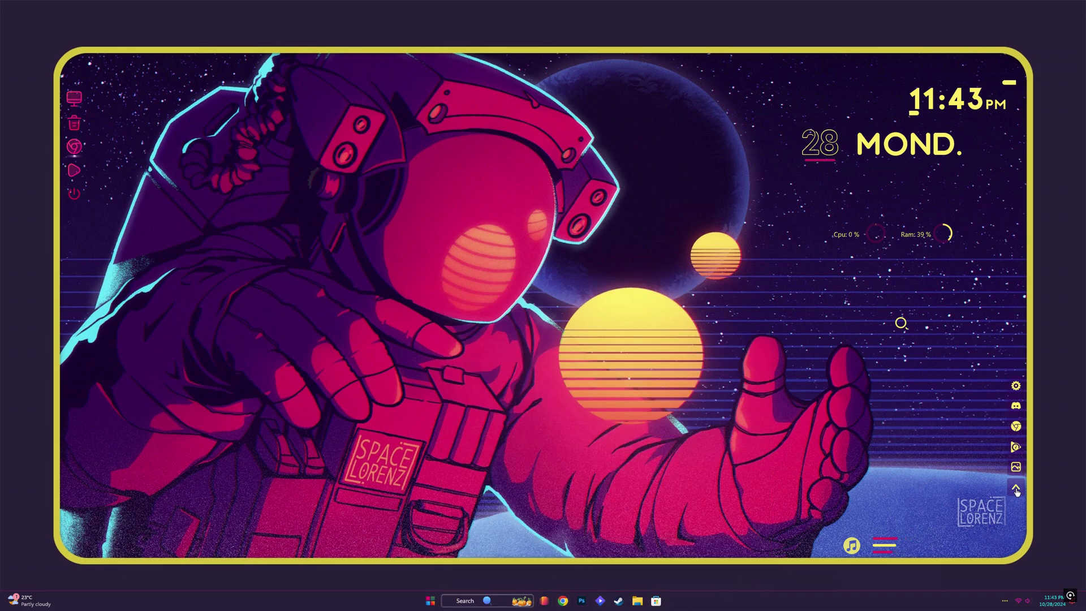
pyautogui.click(1018, 389)
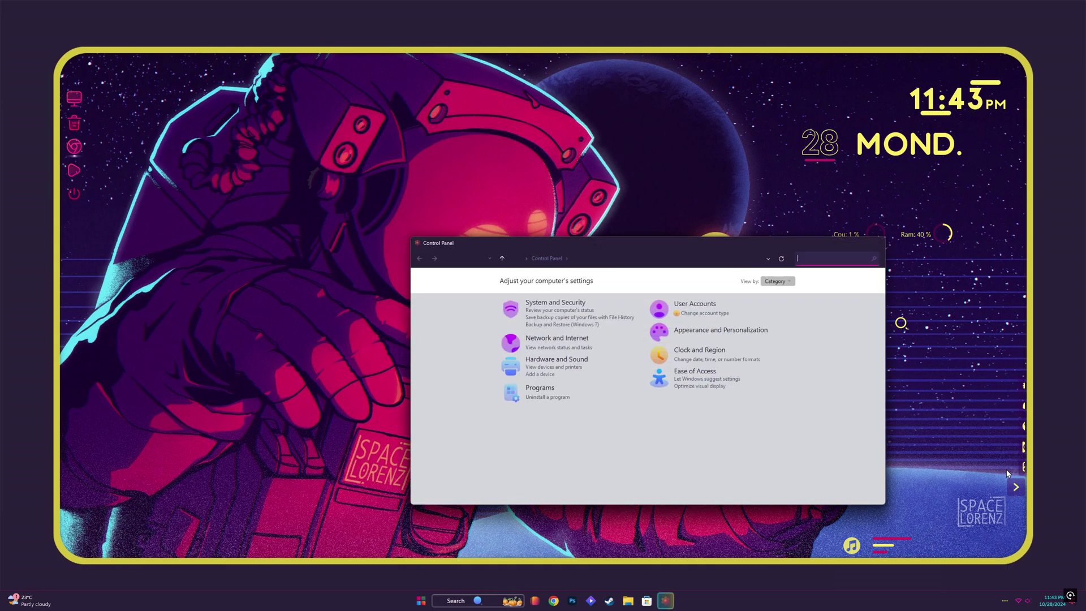
pyautogui.click(871, 243)
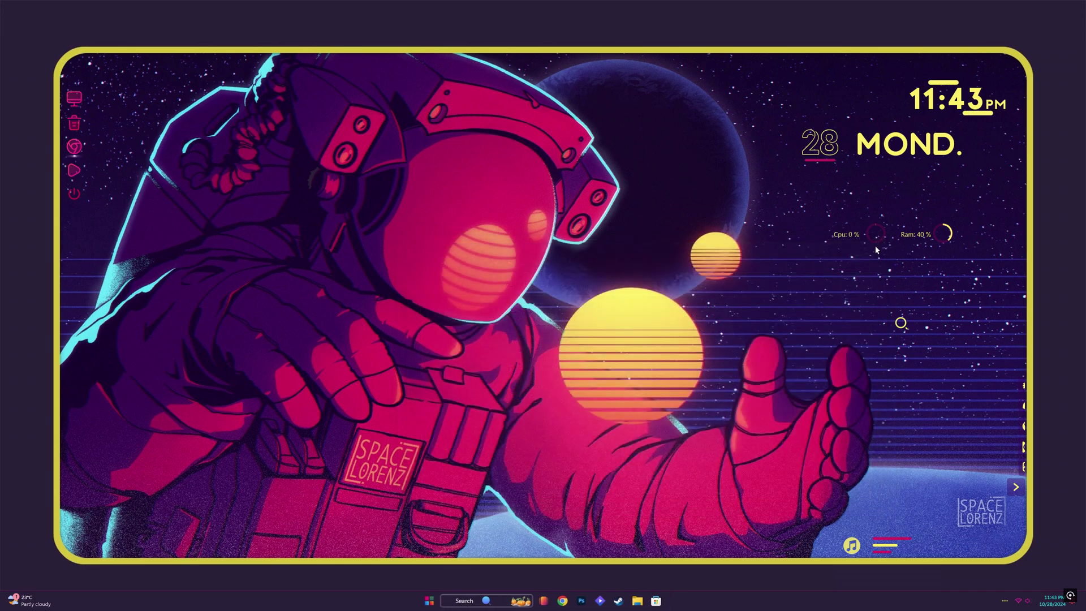
pyautogui.click(1015, 487)
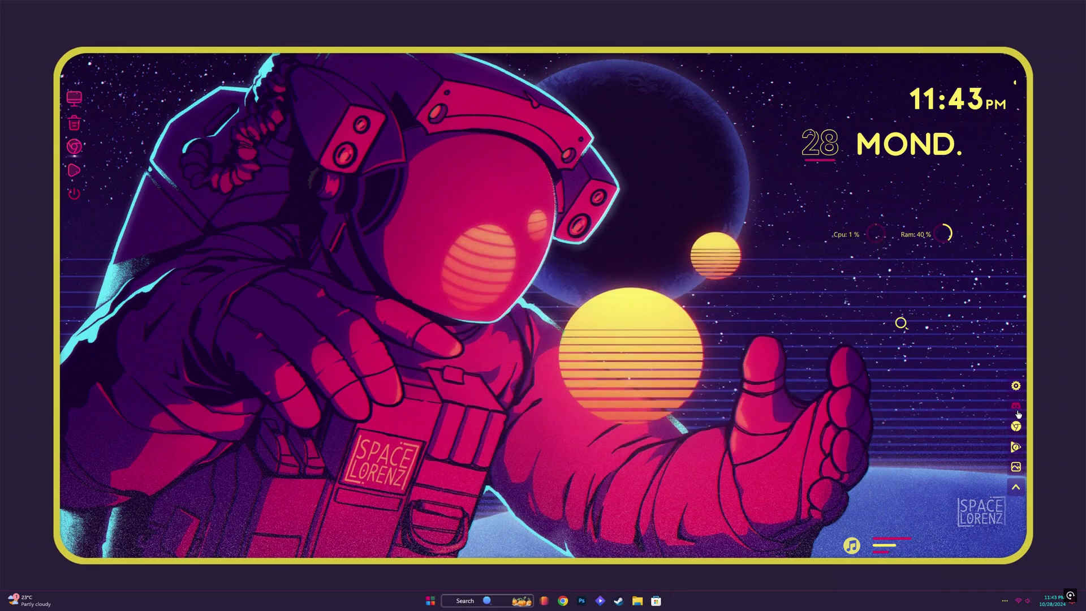
pyautogui.click(1015, 468)
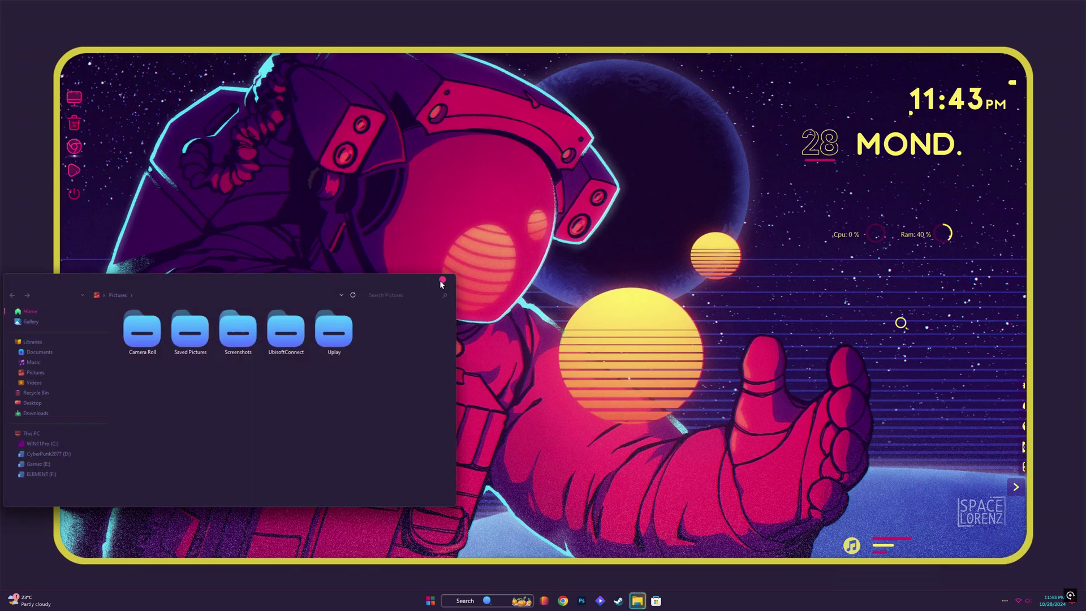
pyautogui.click(442, 280)
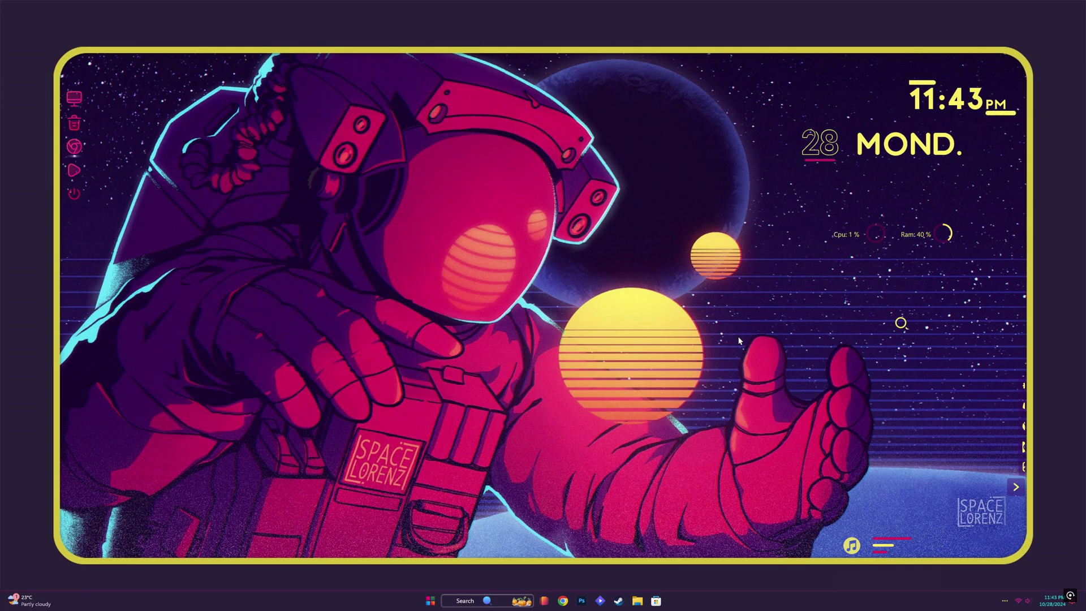
# View This PC with the WIN11Pro (C:) drive and the Recycle Bin from the desktop shortcuts, closing each window
pyautogui.click(77, 97)
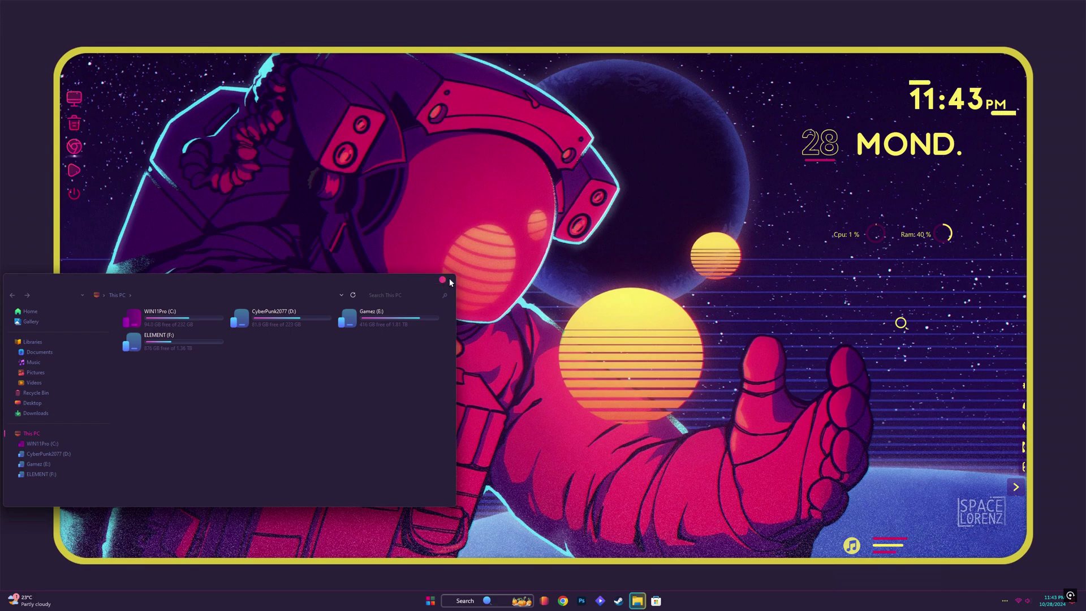
pyautogui.doubleClick(180, 315)
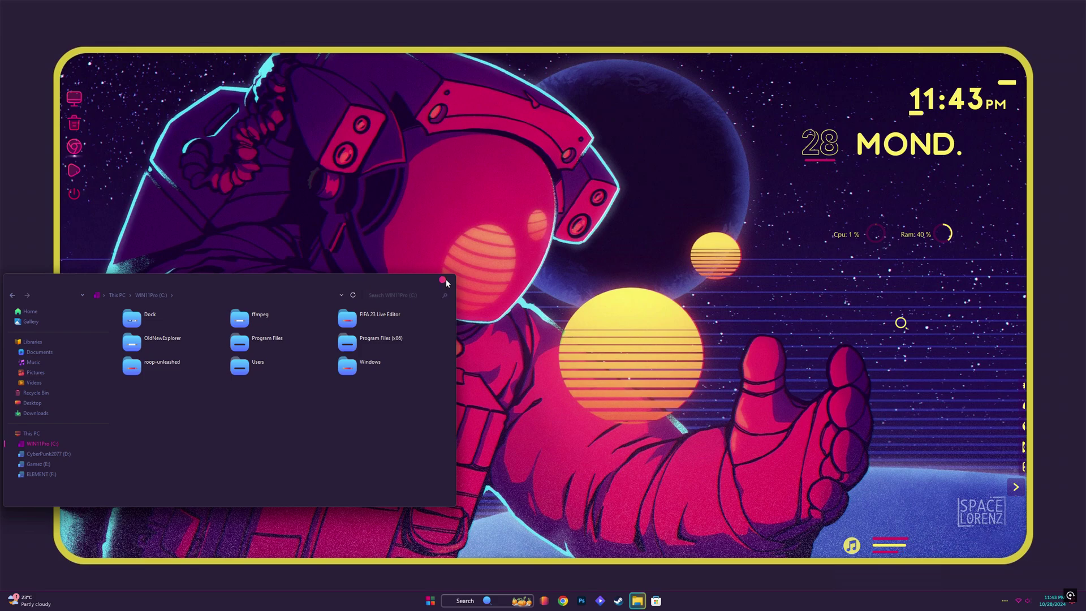
pyautogui.click(446, 278)
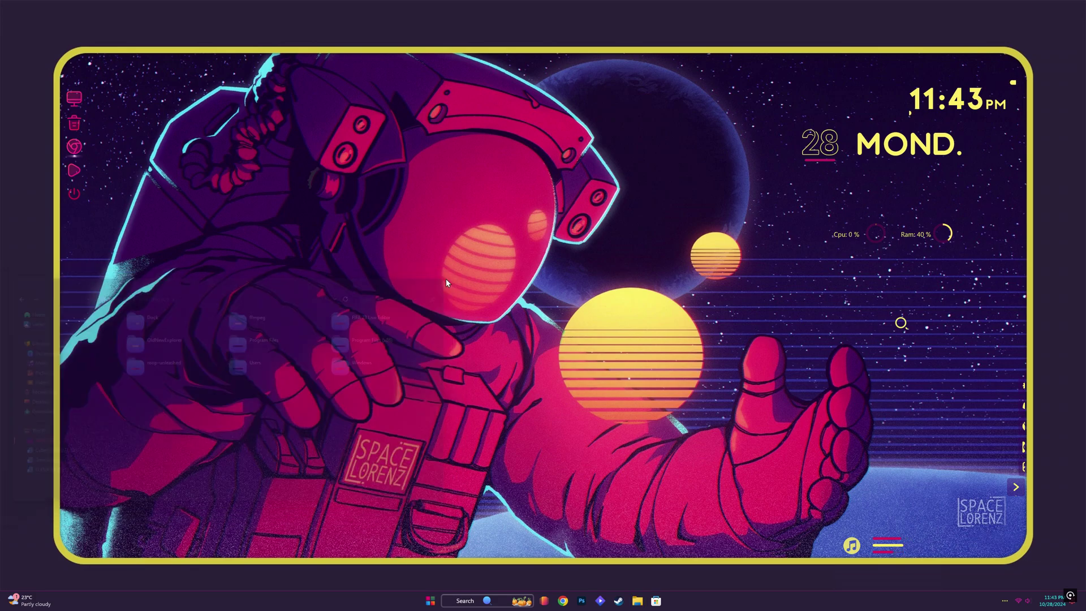
pyautogui.click(78, 125)
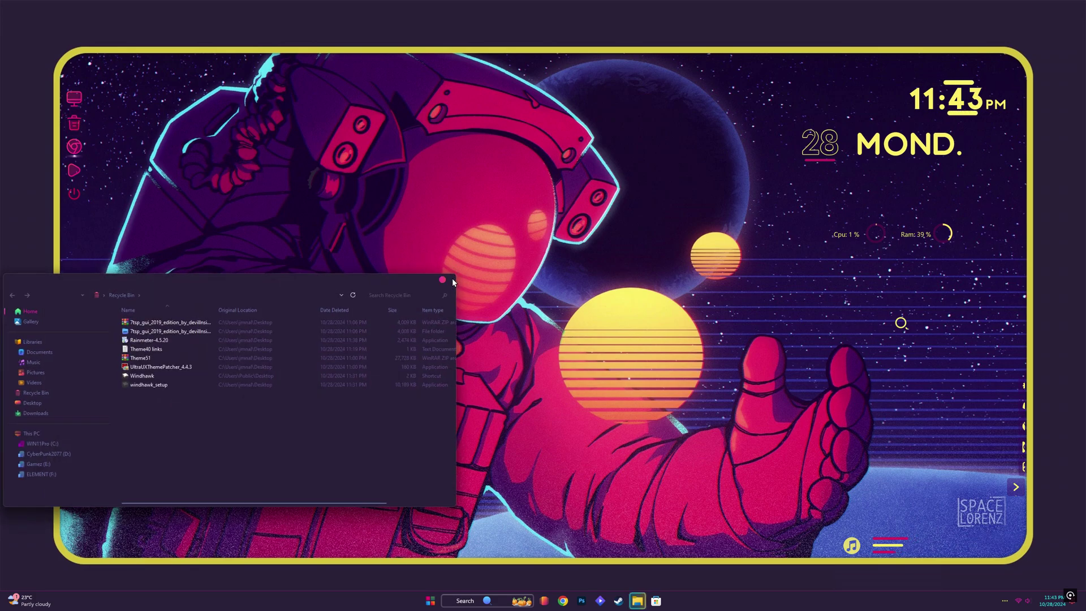
pyautogui.click(442, 279)
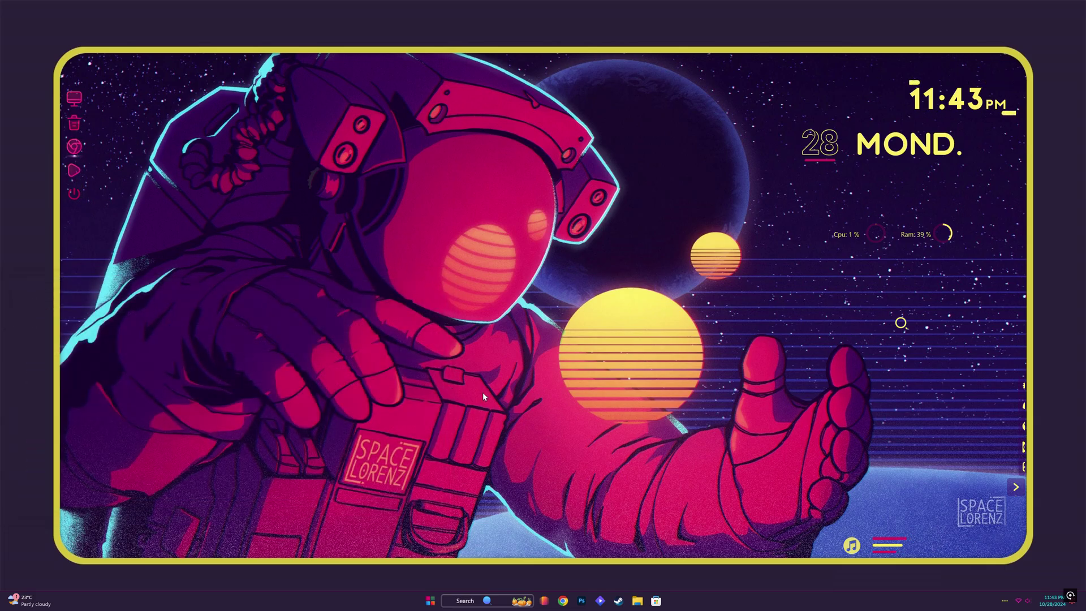
# Try the desktop search widget, and show and hide the hidden system tray icons
pyautogui.click(900, 323)
pyautogui.click(841, 330)
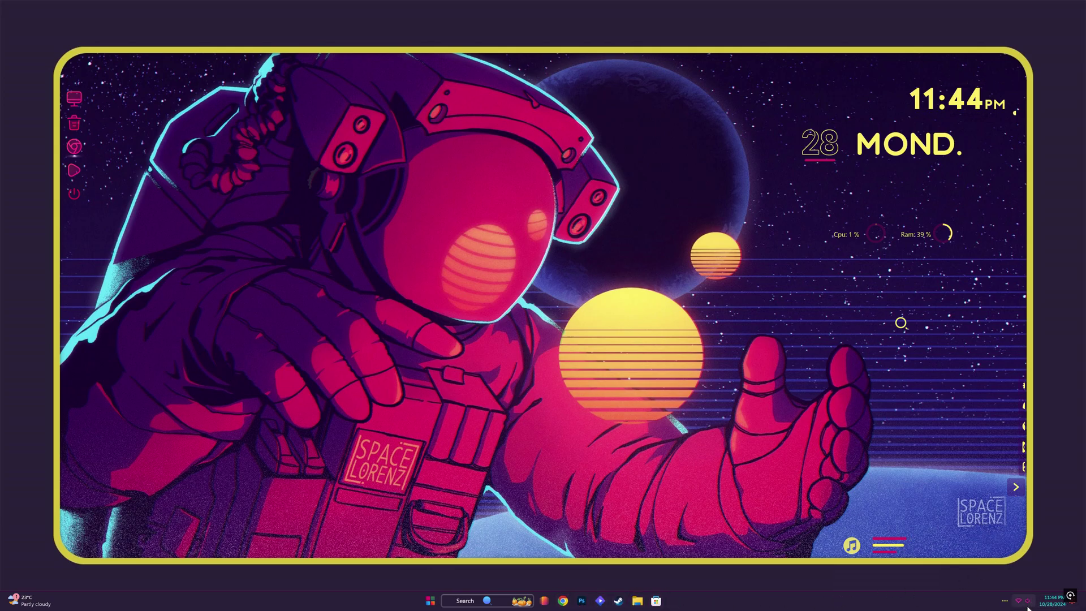
pyautogui.click(1004, 601)
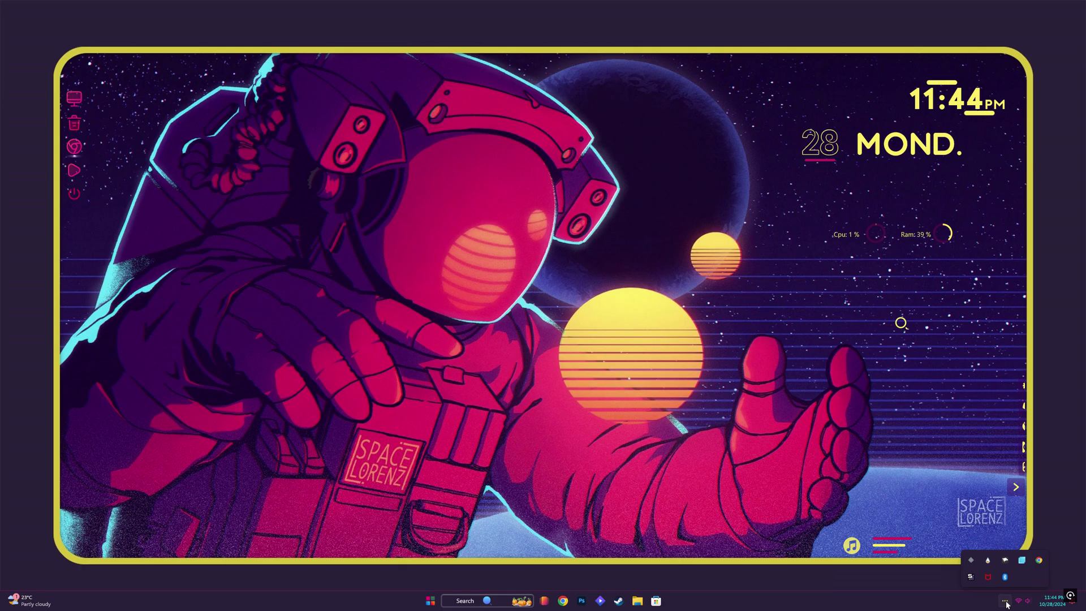
pyautogui.click(1005, 602)
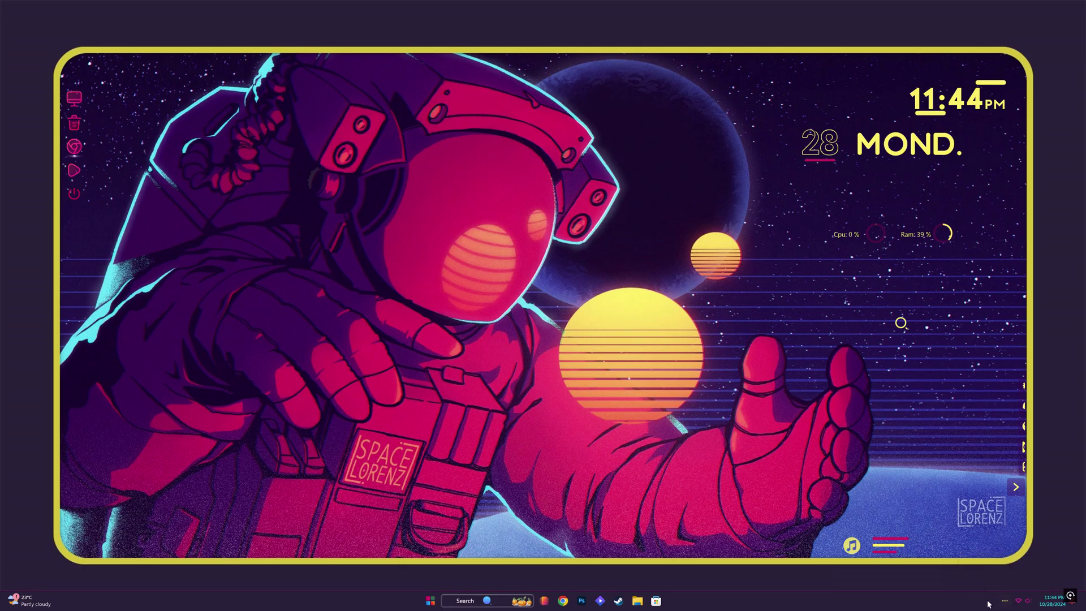
# Switch to the YouTube Studio window through Task View, pause the track "Echoes of emir" and close the browser
pyautogui.click(546, 603)
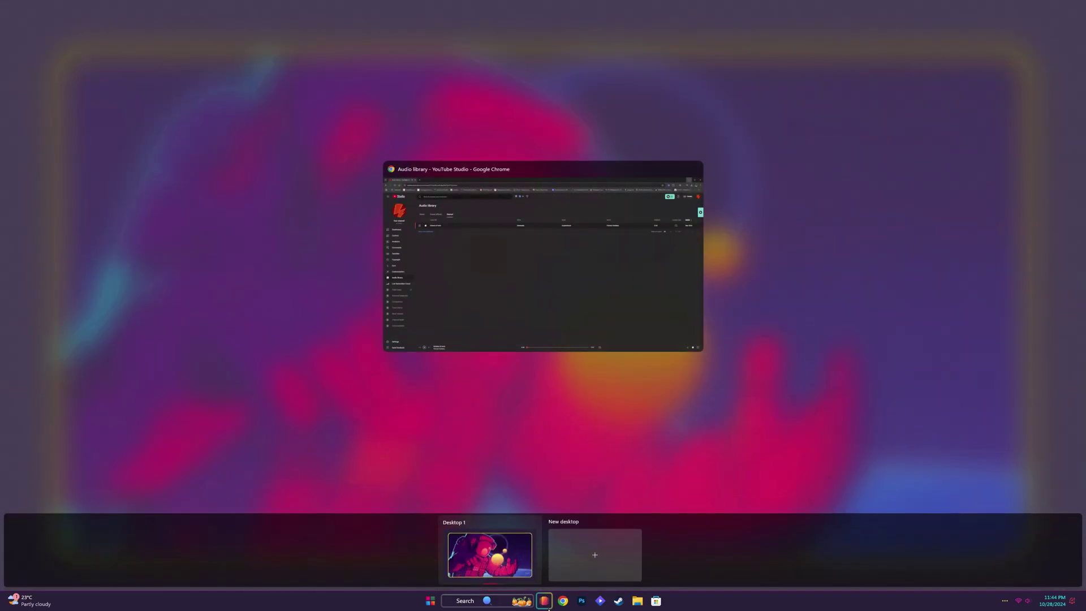
pyautogui.click(515, 291)
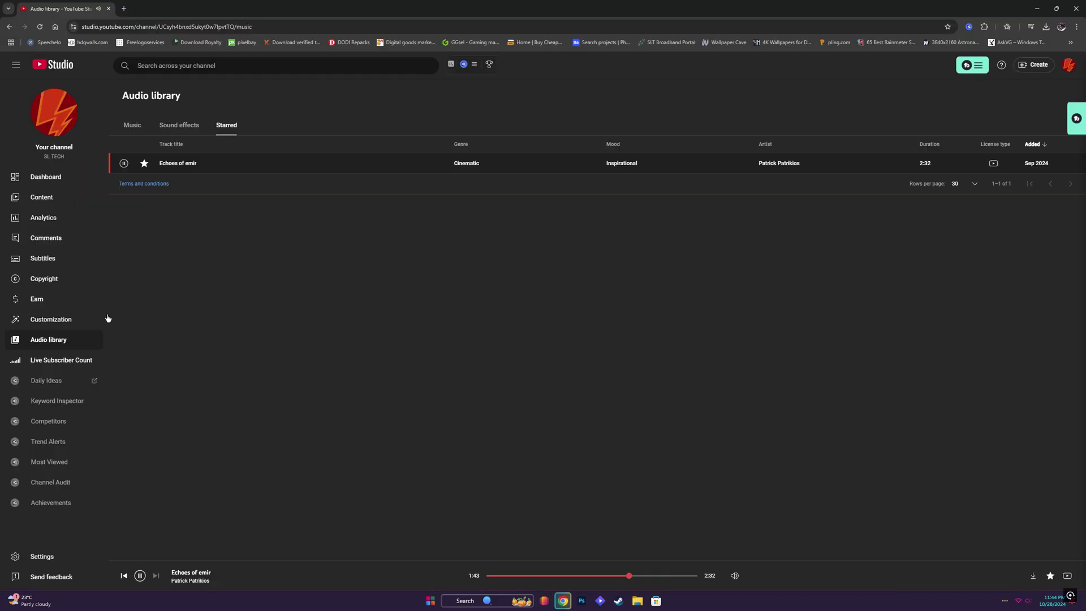
pyautogui.click(123, 162)
pyautogui.click(1076, 8)
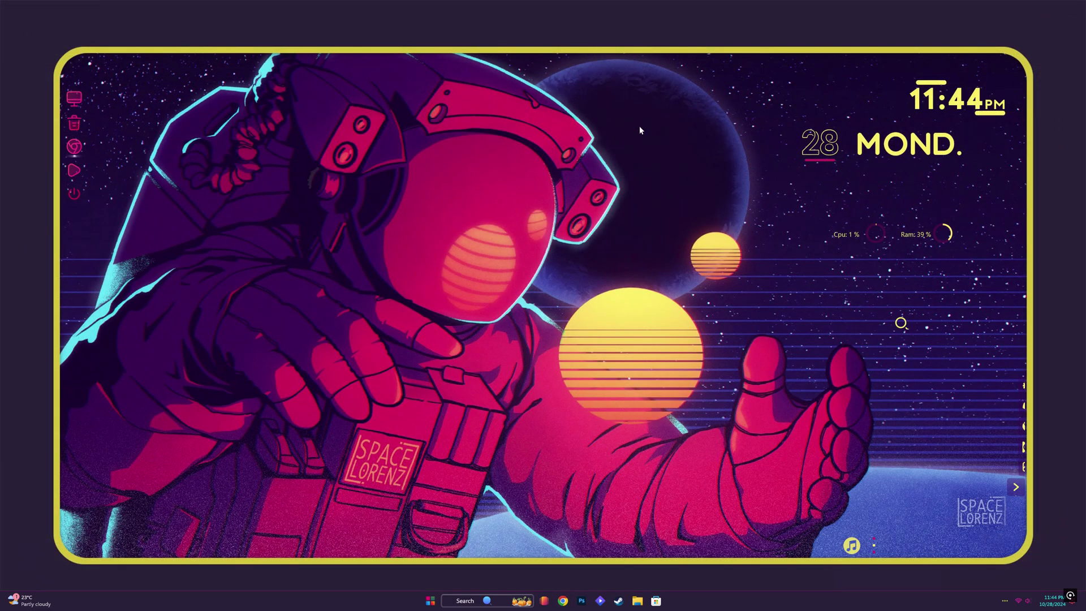
# Call up the Windows shutdown prompt from the desktop power shortcut and decline it
pyautogui.click(73, 193)
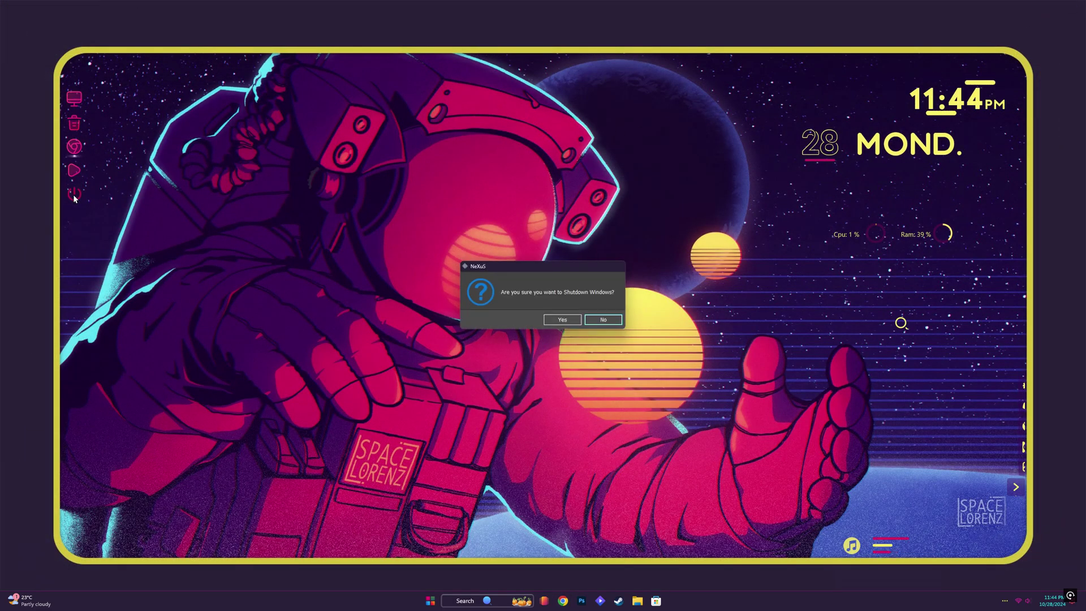
pyautogui.click(603, 320)
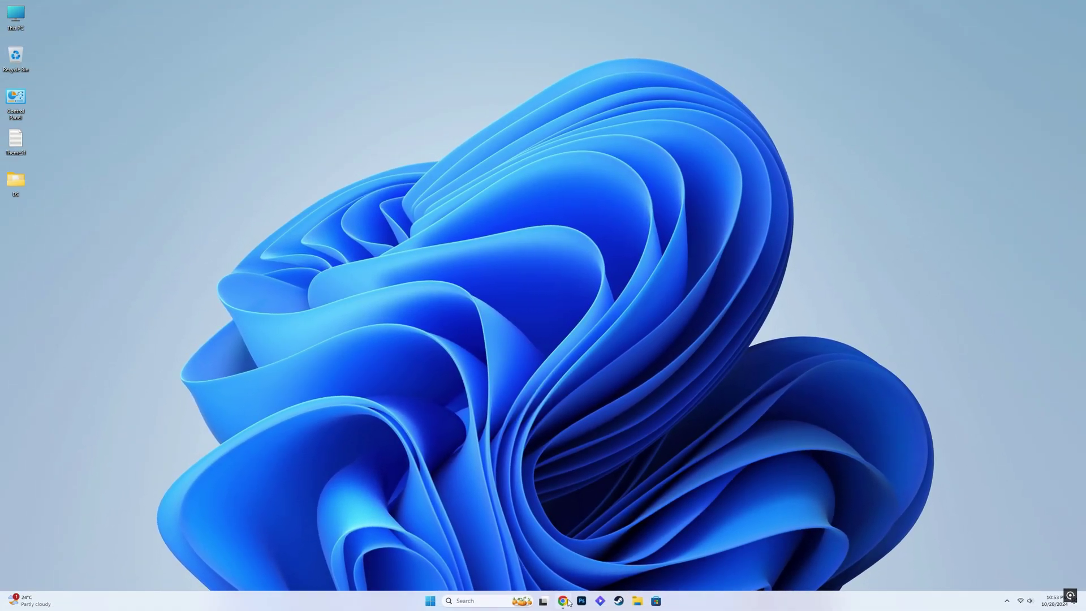
# In Chrome, download 7TSP GUI 2019 Edition from DeviantArt and UltraUXThemePatcher from its homepage
pyautogui.click(565, 604)
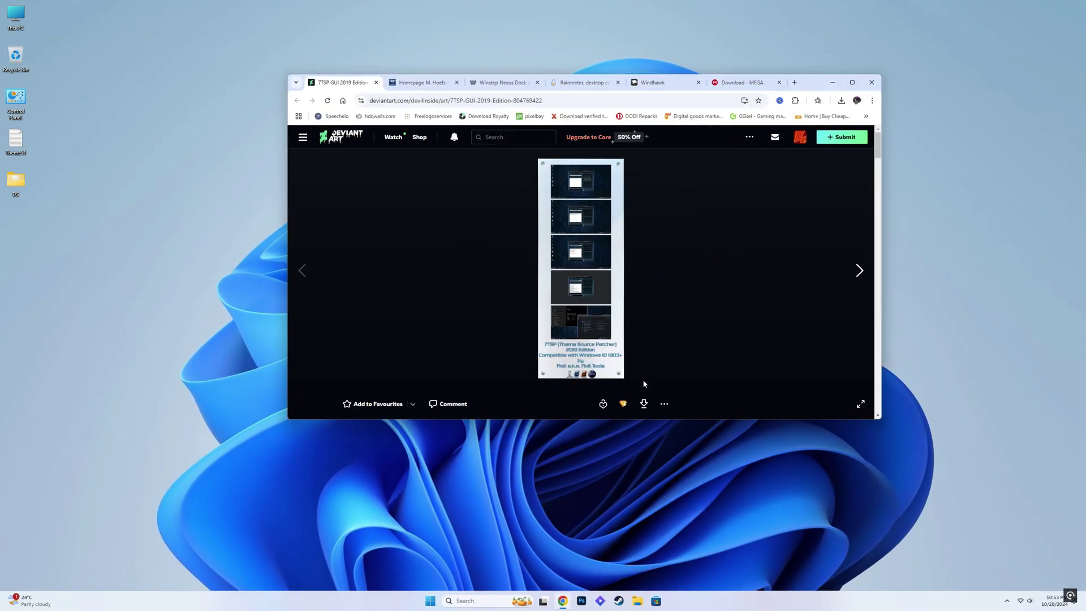
pyautogui.click(643, 404)
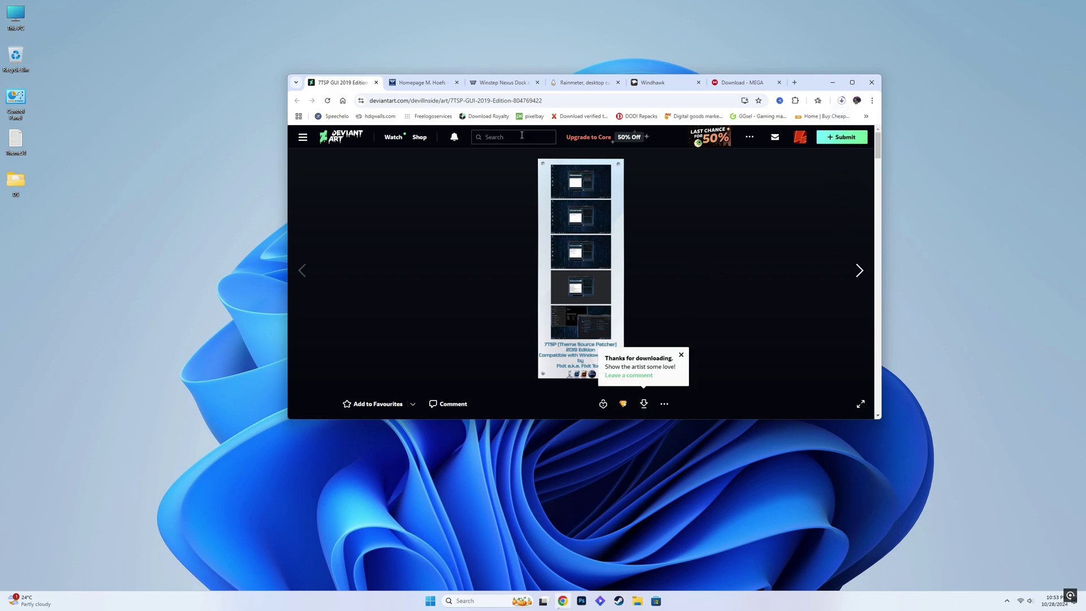
pyautogui.click(421, 83)
pyautogui.click(740, 197)
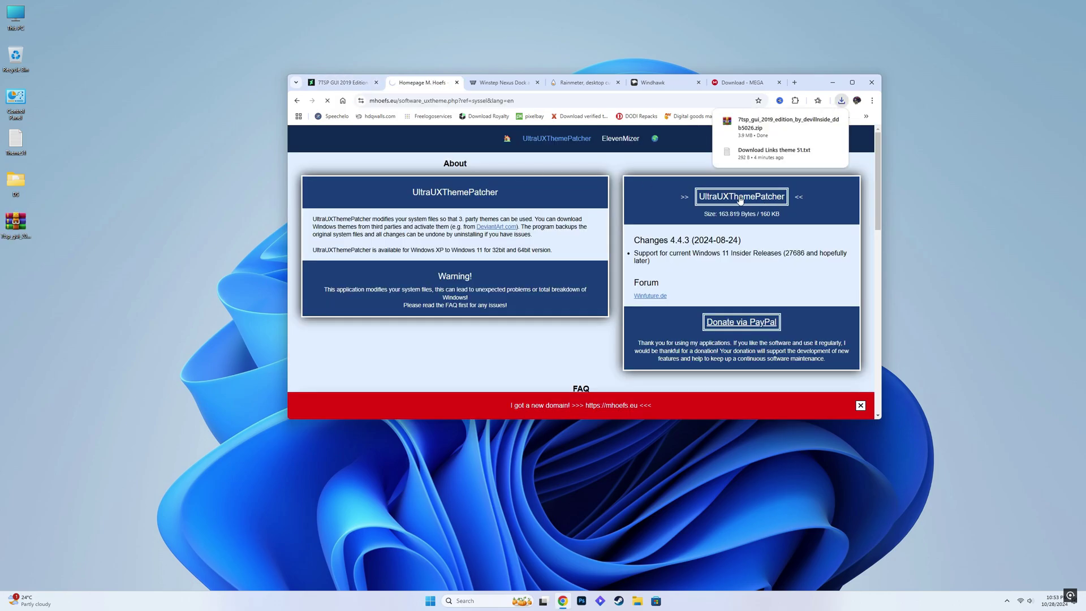
# Download the free Winstep Nexus dock and the Rainmeter 4.5.20 release from their open websites
pyautogui.click(502, 83)
pyautogui.scroll(-3, 543, 266)
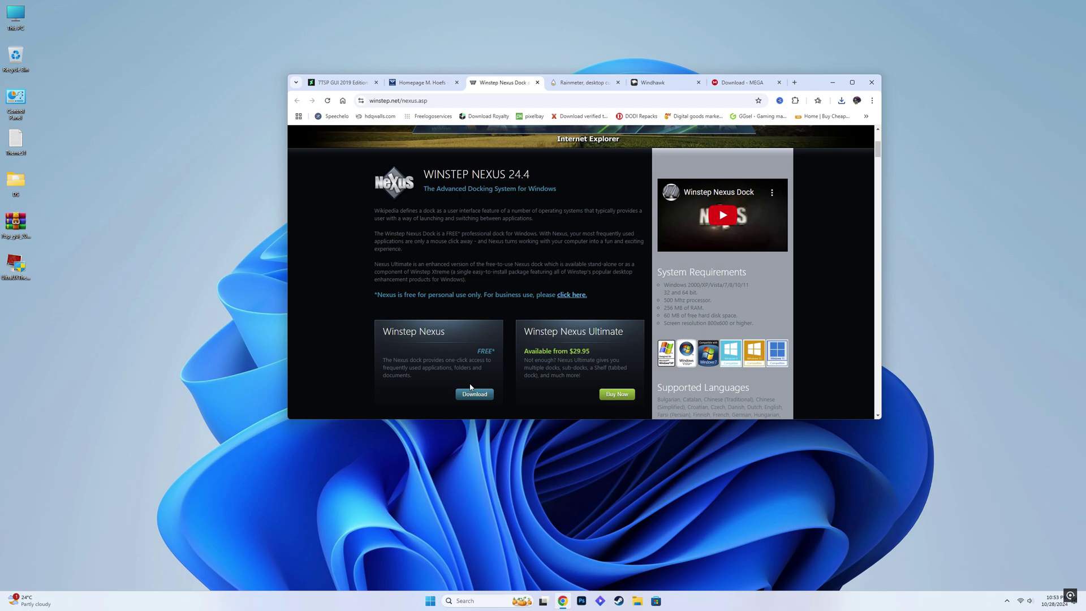
pyautogui.click(474, 394)
pyautogui.click(568, 84)
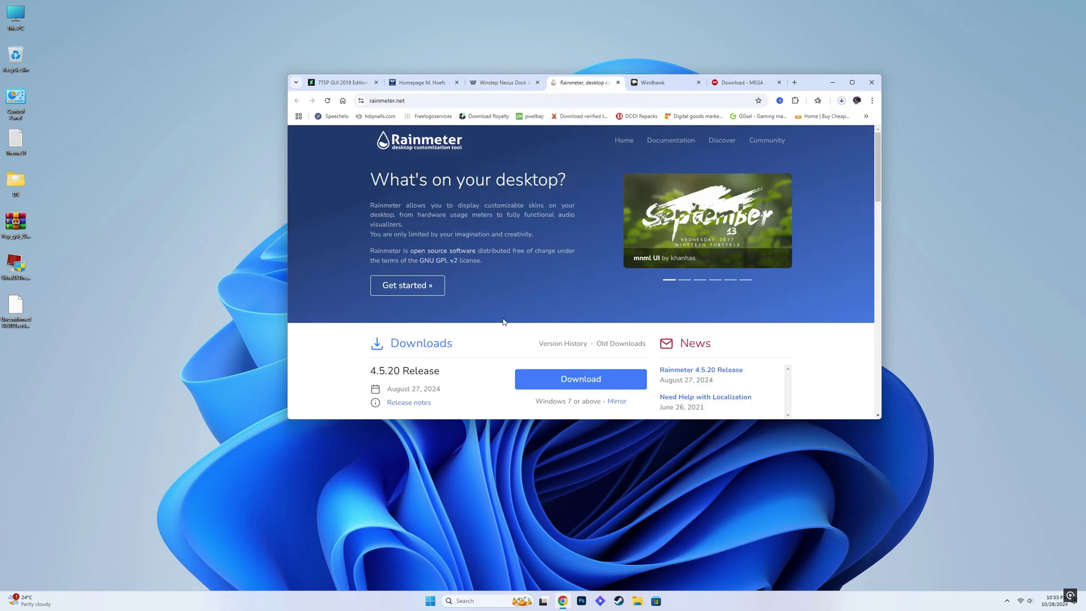
pyautogui.click(551, 379)
# Download the Windhawk installer and Theme51.zip from MEGA, and minimize the browser
pyautogui.click(656, 83)
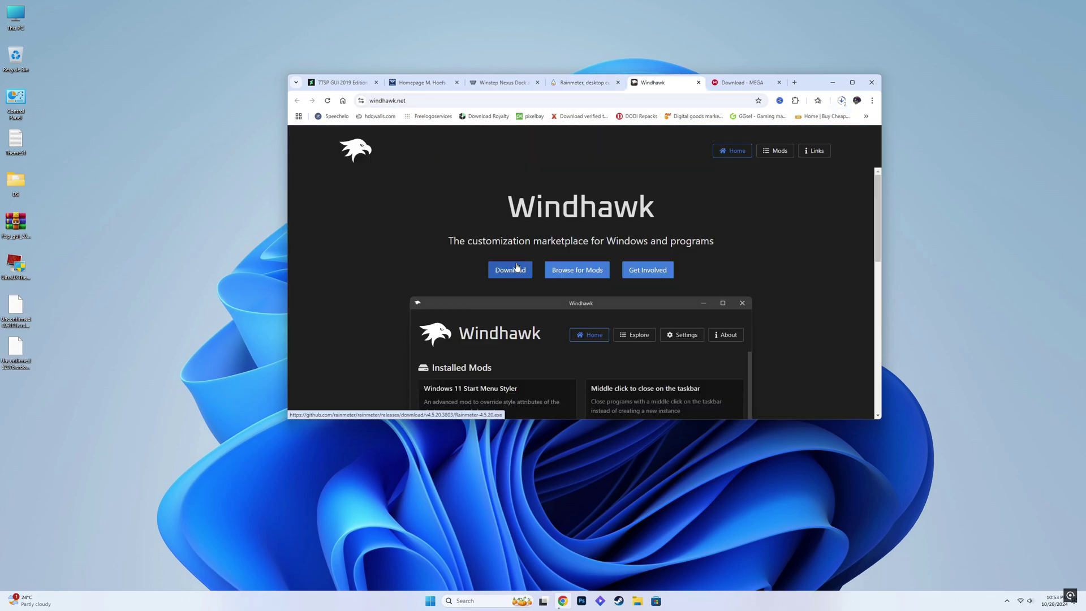
pyautogui.click(510, 270)
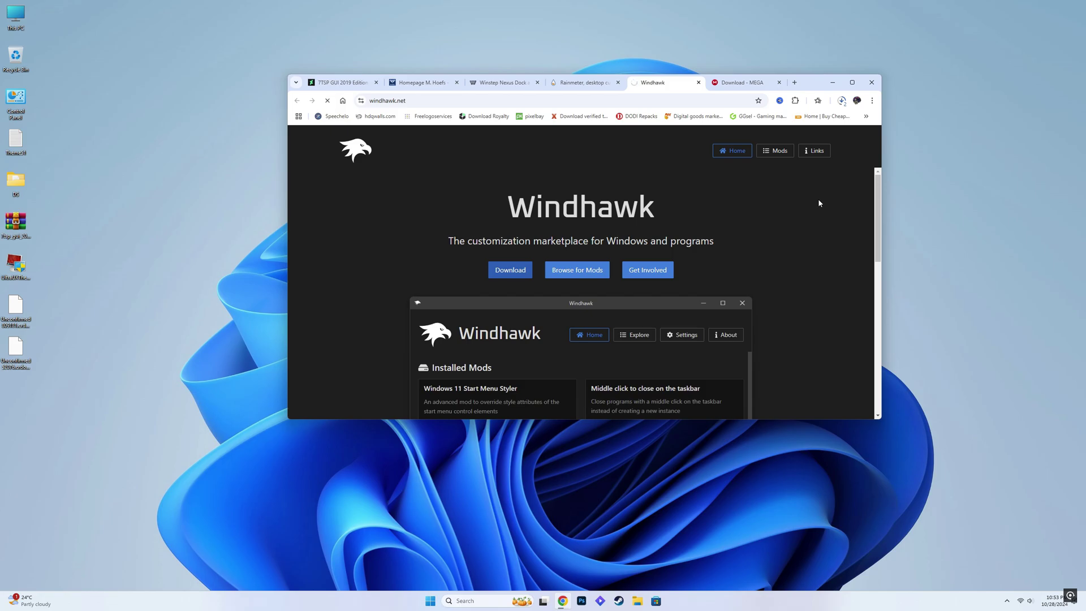
pyautogui.click(741, 83)
pyautogui.click(732, 357)
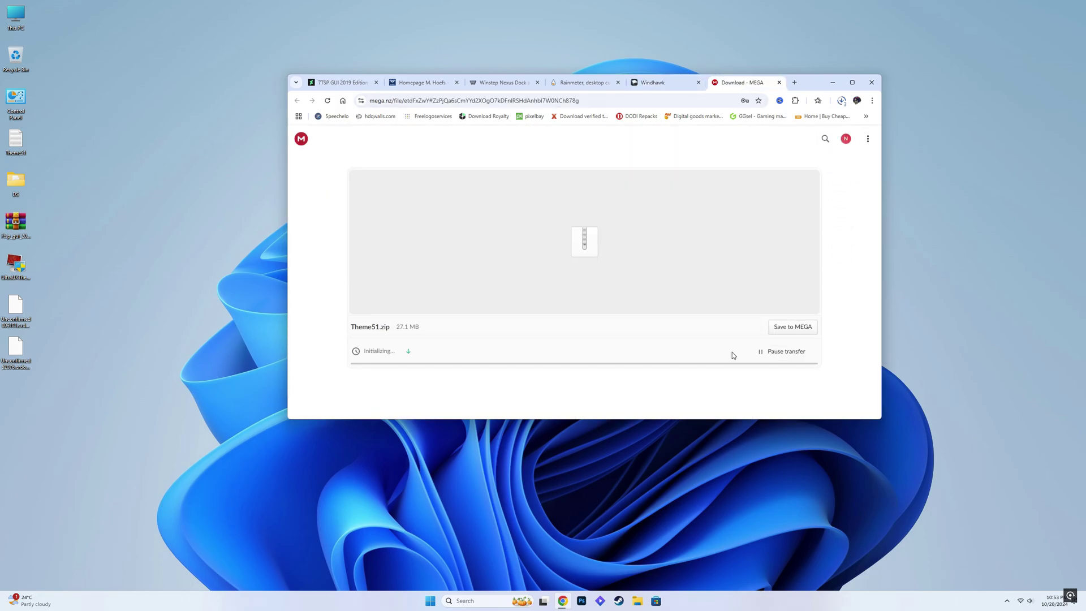
pyautogui.click(832, 85)
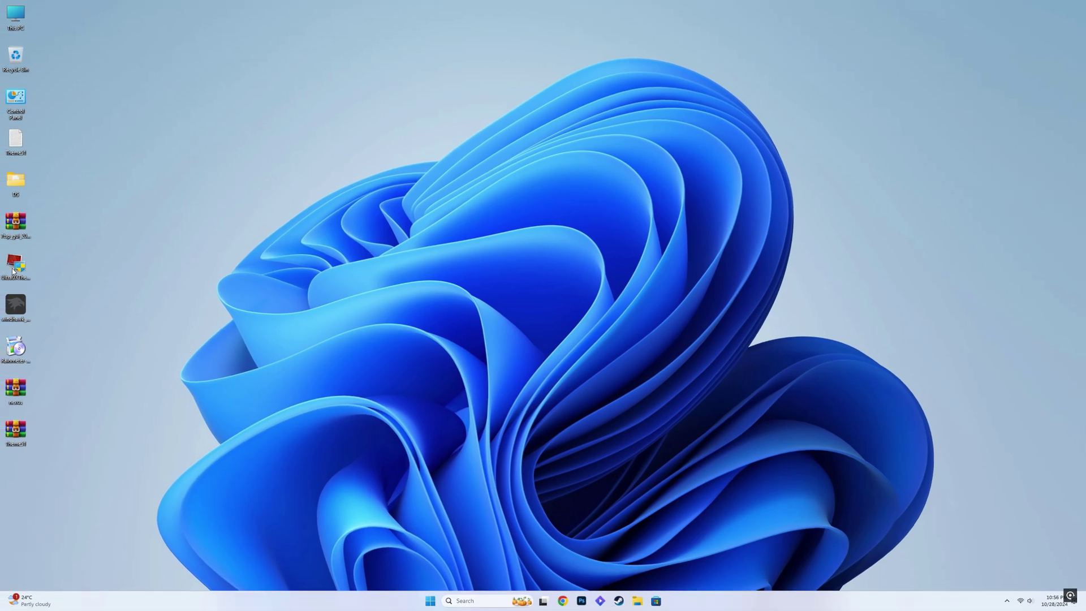
# Install UltraUXThemePatcher 4.4.3 with administrator permission, accept the license agreement, and finish setup with an immediate reboot
pyautogui.doubleClick(13, 271)
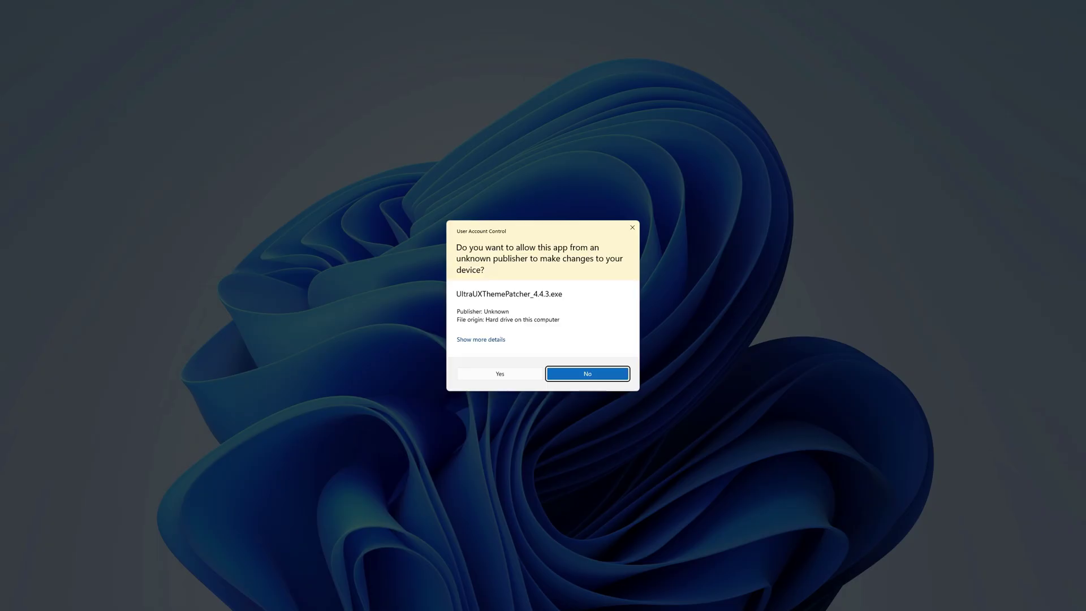
pyautogui.click(499, 374)
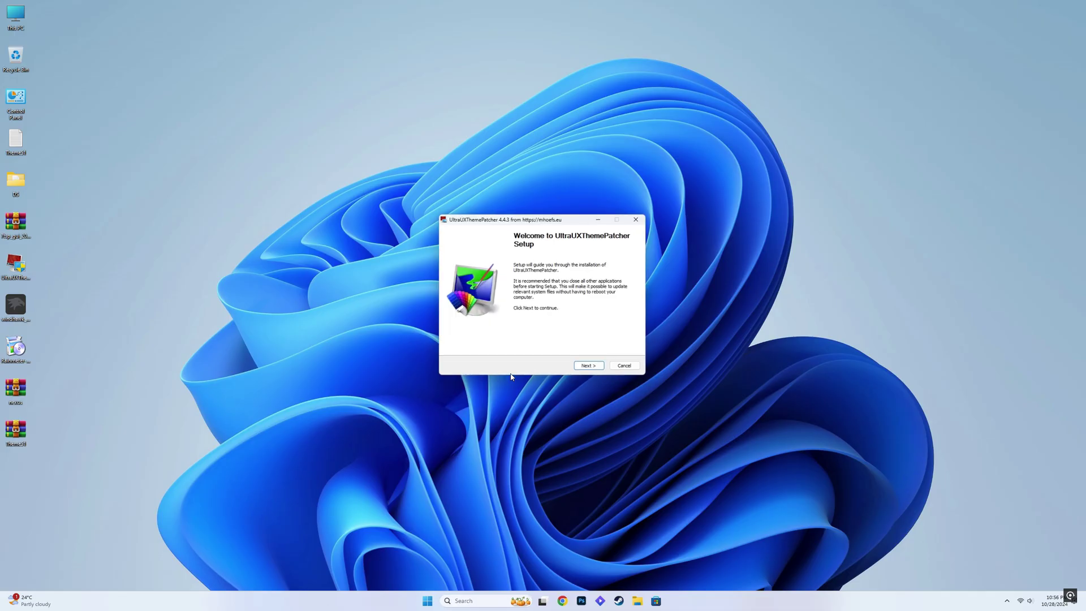
pyautogui.click(585, 367)
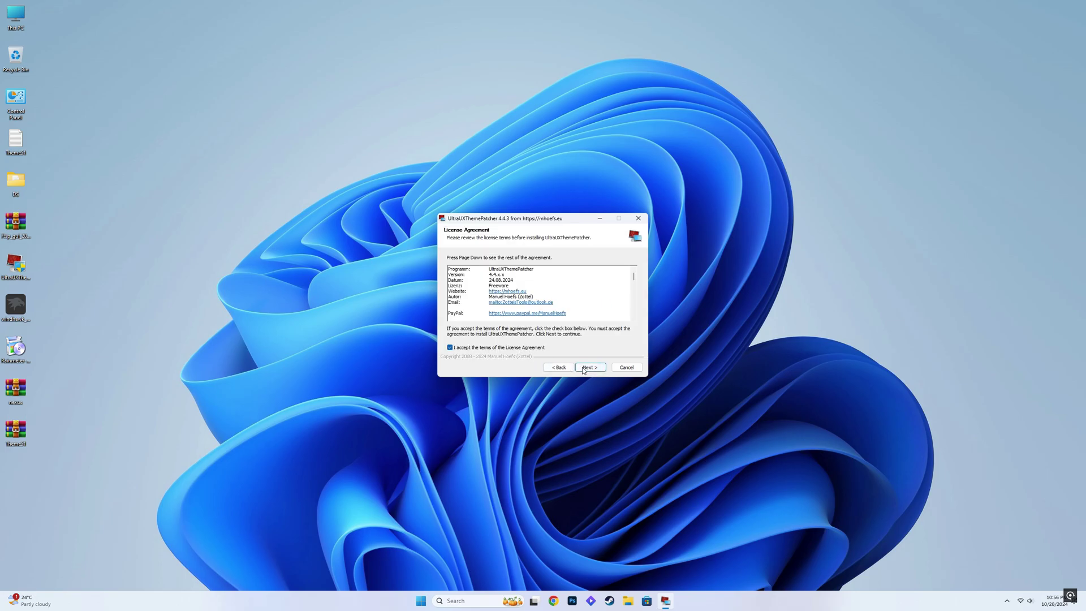
pyautogui.click(585, 368)
pyautogui.click(585, 369)
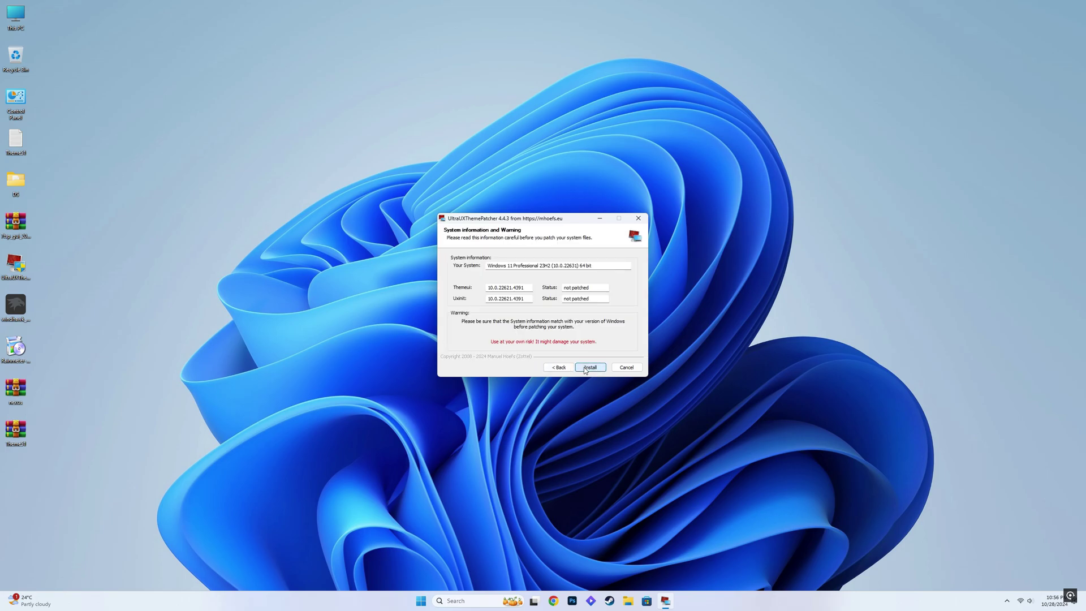
pyautogui.click(584, 368)
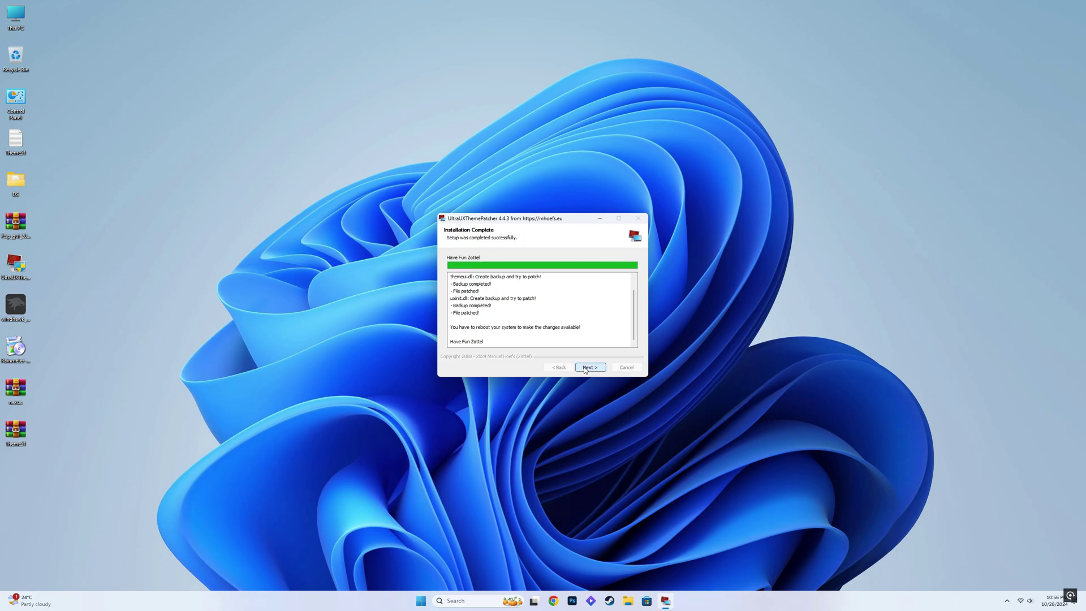
pyautogui.click(585, 369)
pyautogui.click(585, 369)
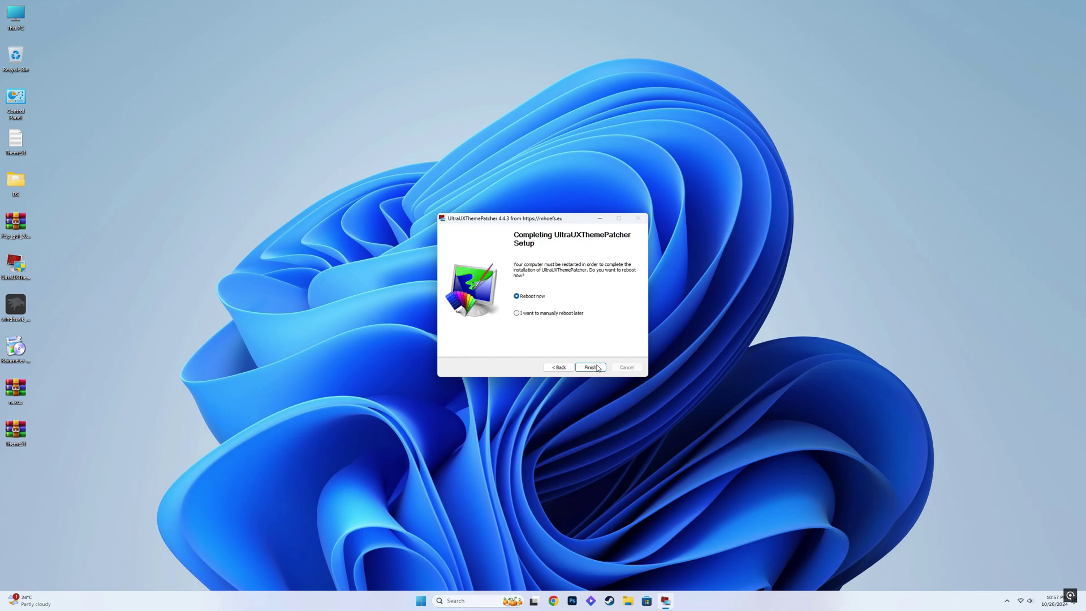
pyautogui.click(591, 368)
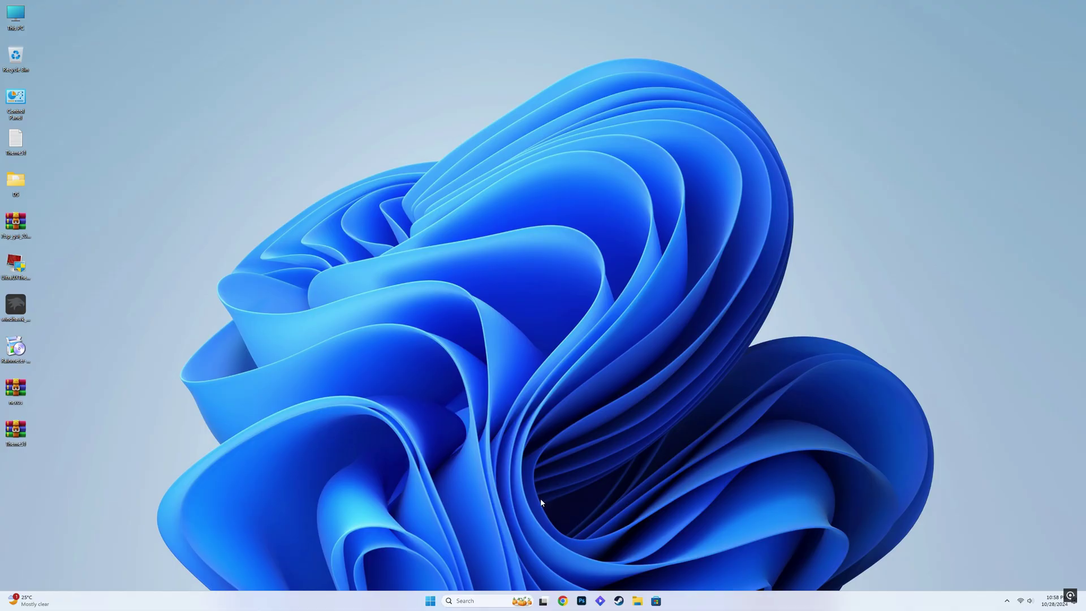
# Extract the Theme51 archive on the desktop into a Theme51 folder beside it
pyautogui.rightClick(11, 432)
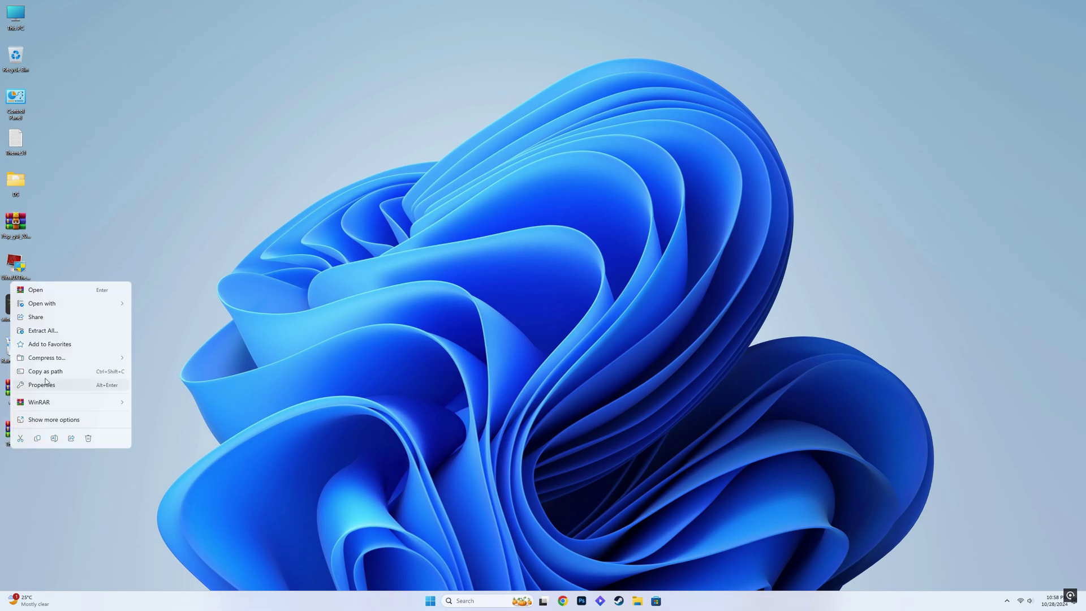
pyautogui.click(72, 330)
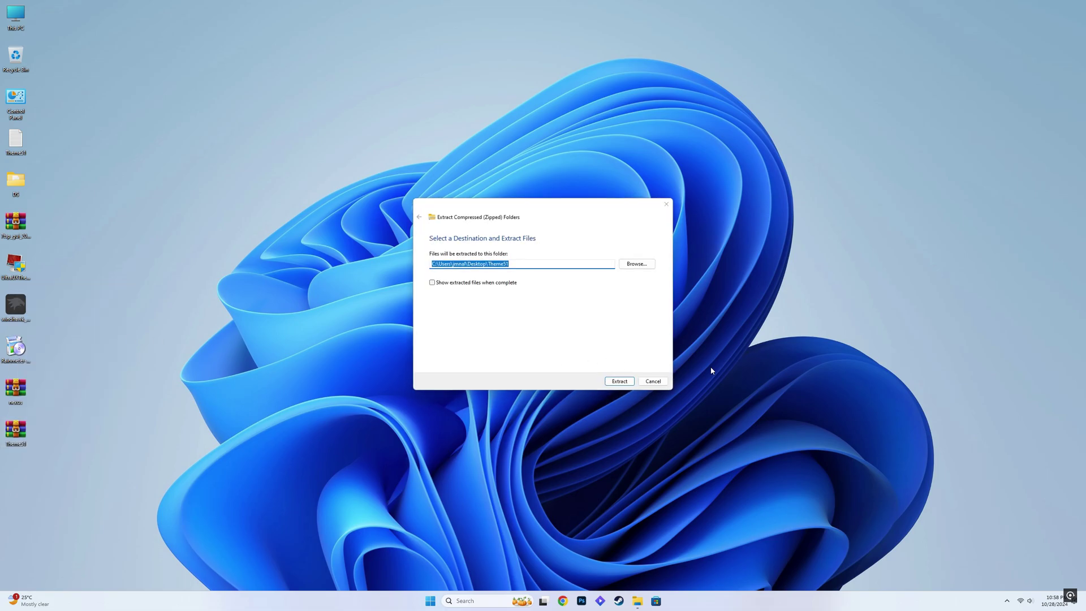
pyautogui.click(625, 383)
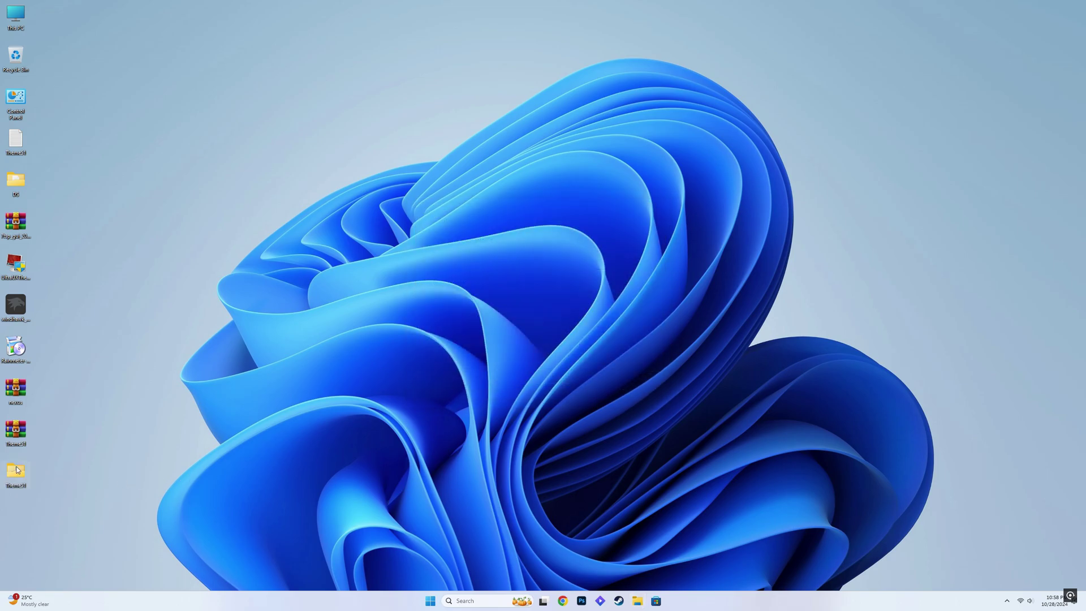
# Cut the SynthWave '84 folder and the "SynthWave '84 dark - nude" theme file from Theme51's SythWave Theme folder
pyautogui.doubleClick(17, 469)
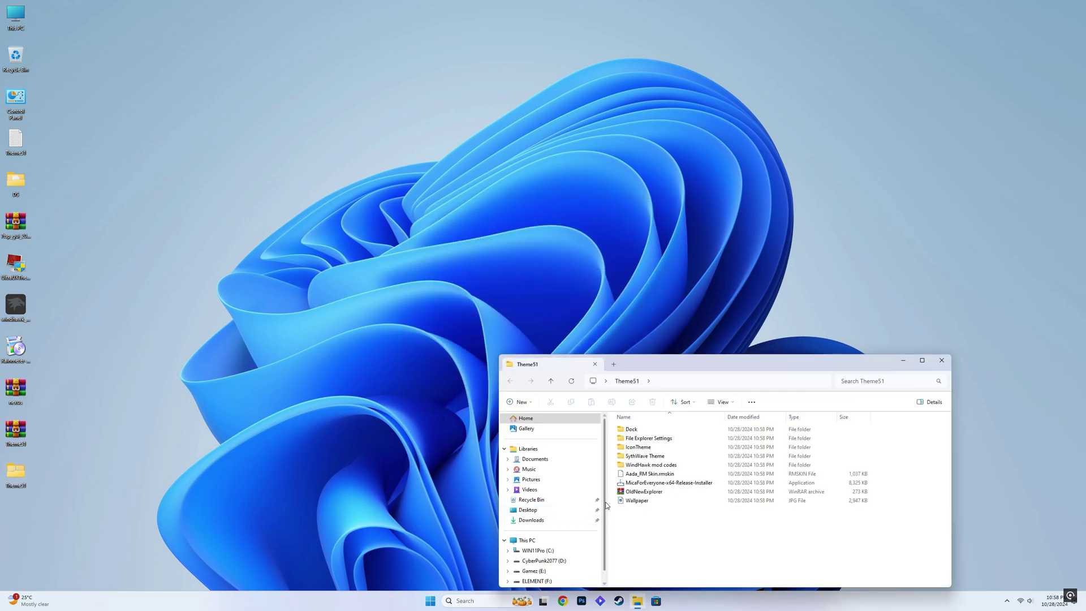
pyautogui.doubleClick(647, 456)
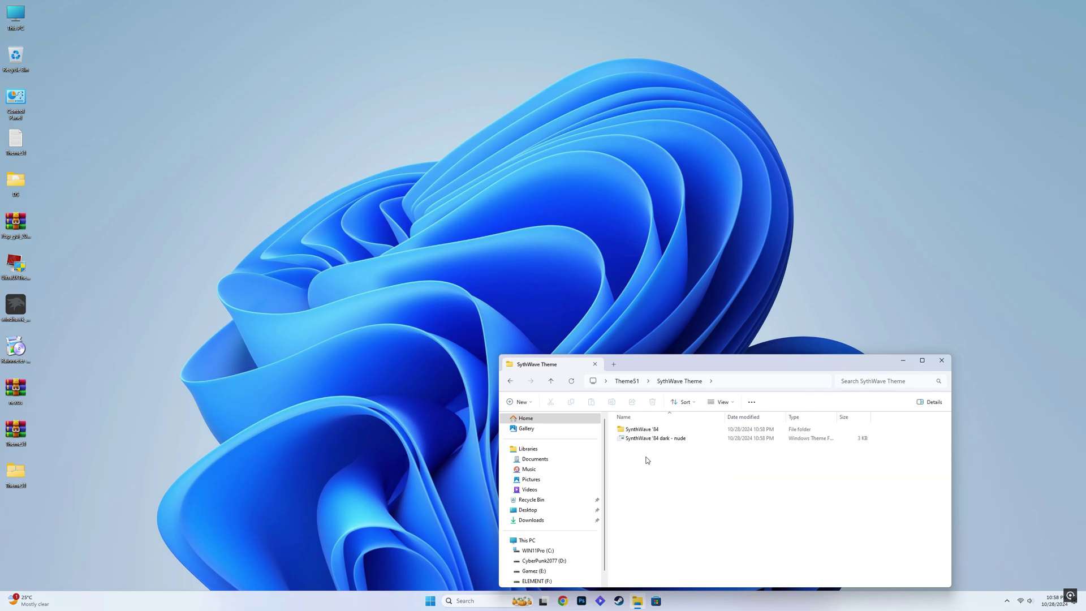
pyautogui.moveTo(646, 453); pyautogui.dragTo(643, 430)
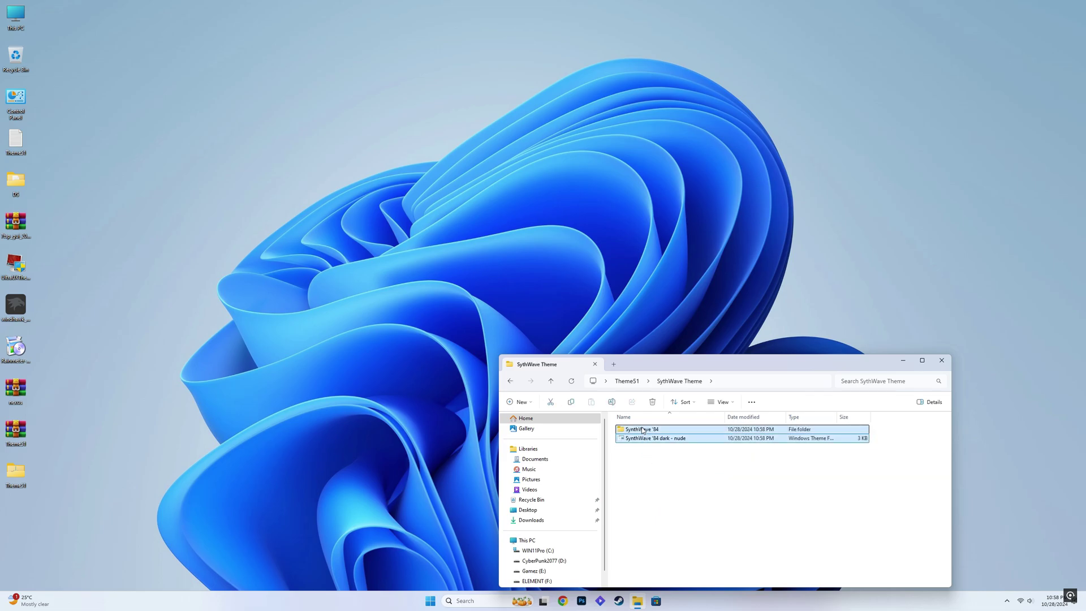
pyautogui.rightClick(643, 430)
pyautogui.click(651, 440)
# Go to the Windows\Resources\Themes folder on the C: drive
pyautogui.click(526, 540)
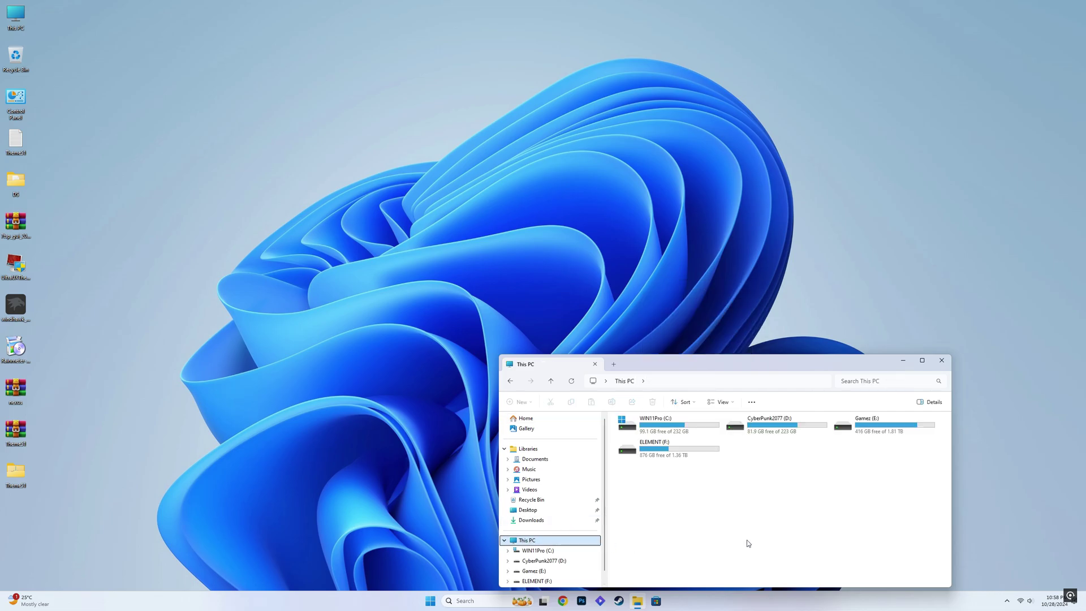
pyautogui.doubleClick(662, 435)
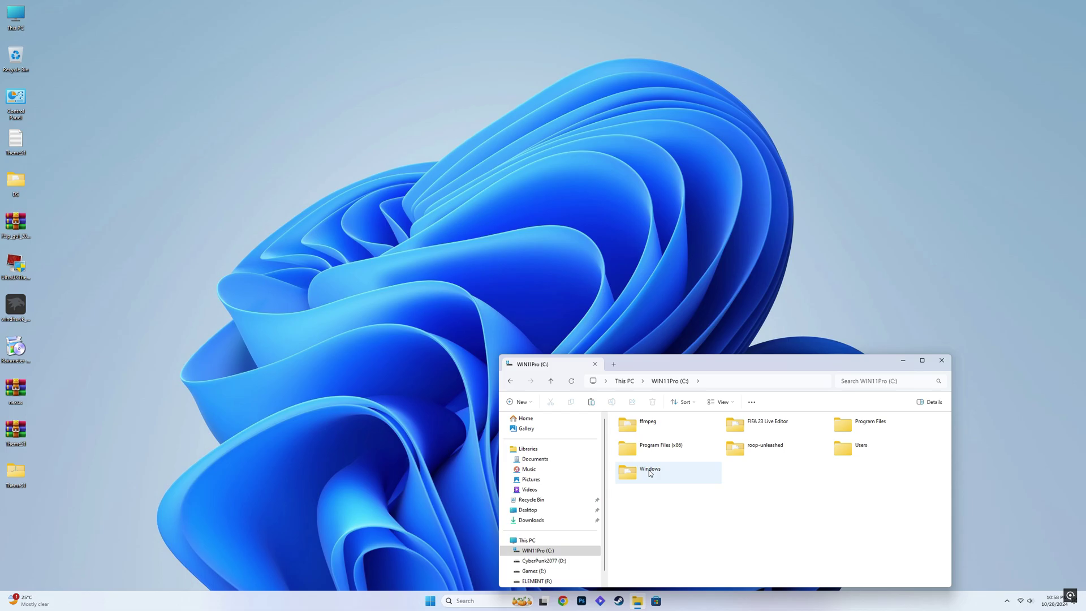
pyautogui.click(649, 473)
pyautogui.doubleClick(649, 473)
pyautogui.scroll(-10, 702, 504)
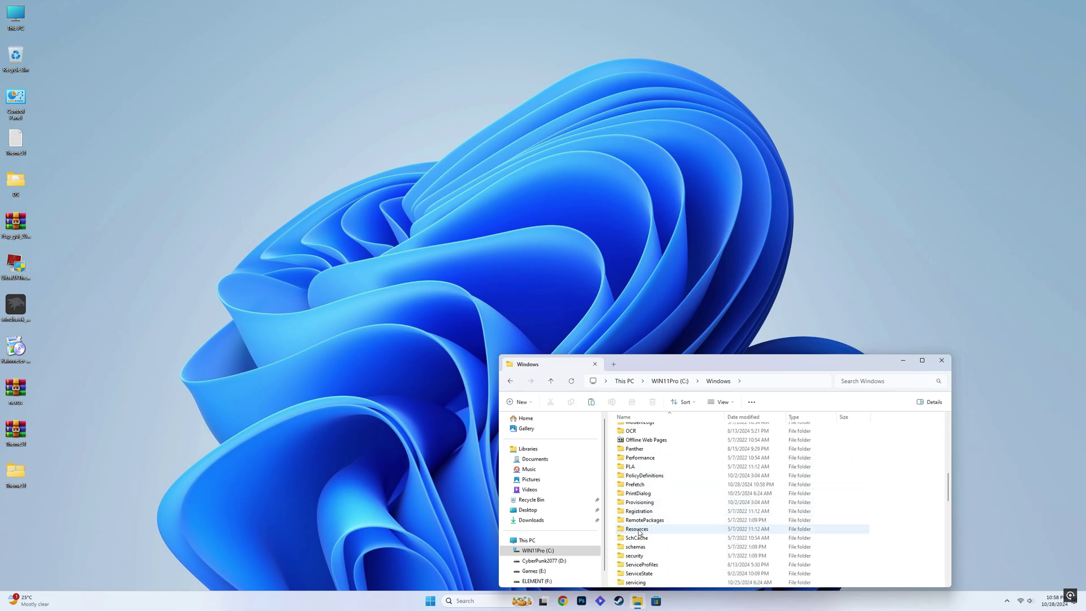
pyautogui.doubleClick(639, 529)
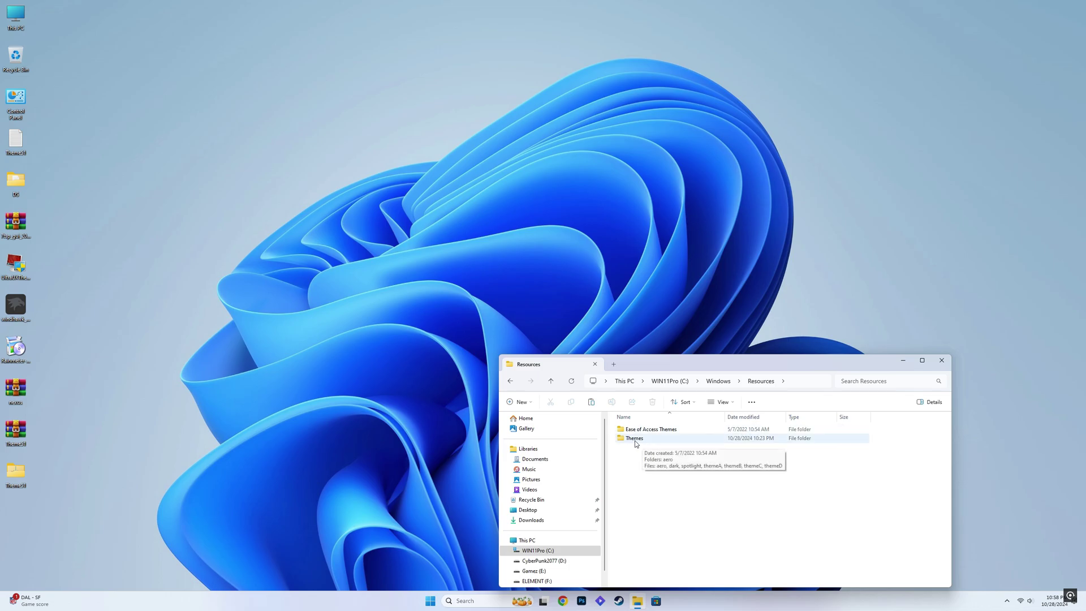
pyautogui.doubleClick(645, 442)
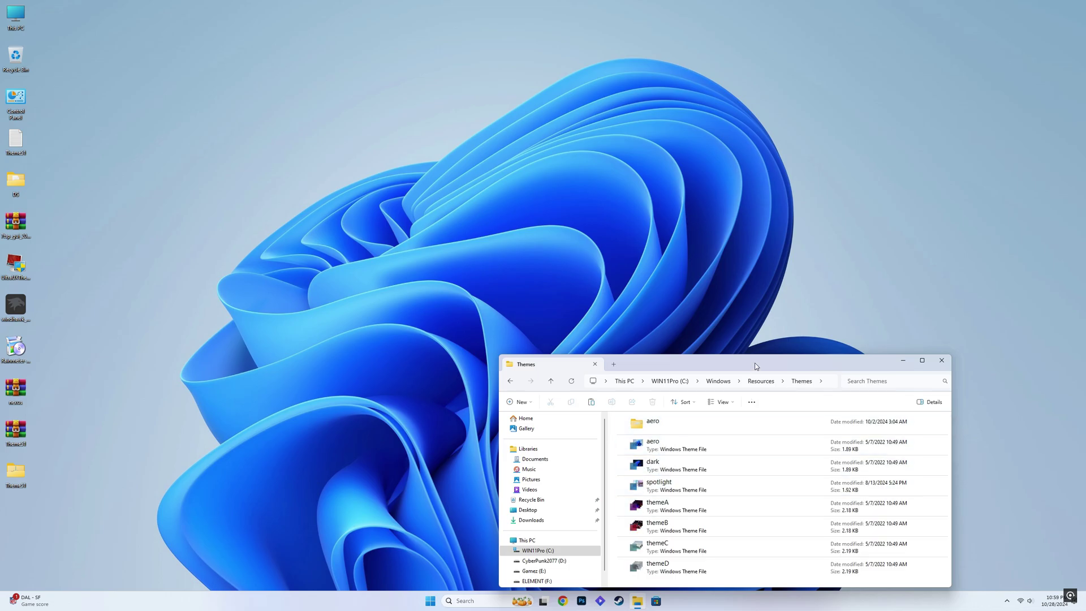
# Paste the cut SynthWave '84 items into the Themes folder, granting administrator permission for all items, and close the window
pyautogui.moveTo(754, 366); pyautogui.dragTo(722, 196)
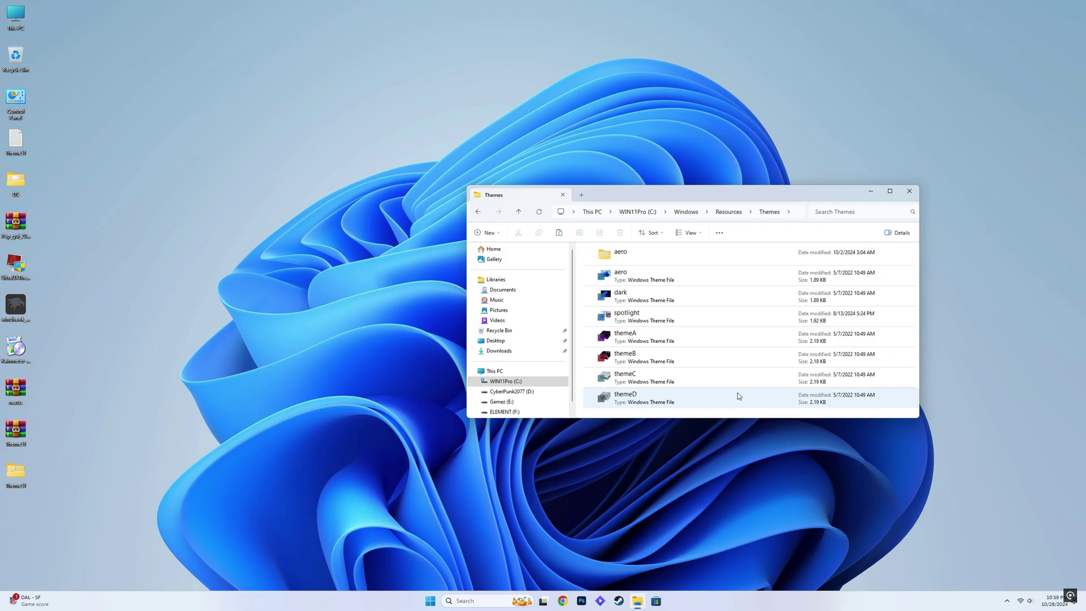
pyautogui.rightClick(727, 253)
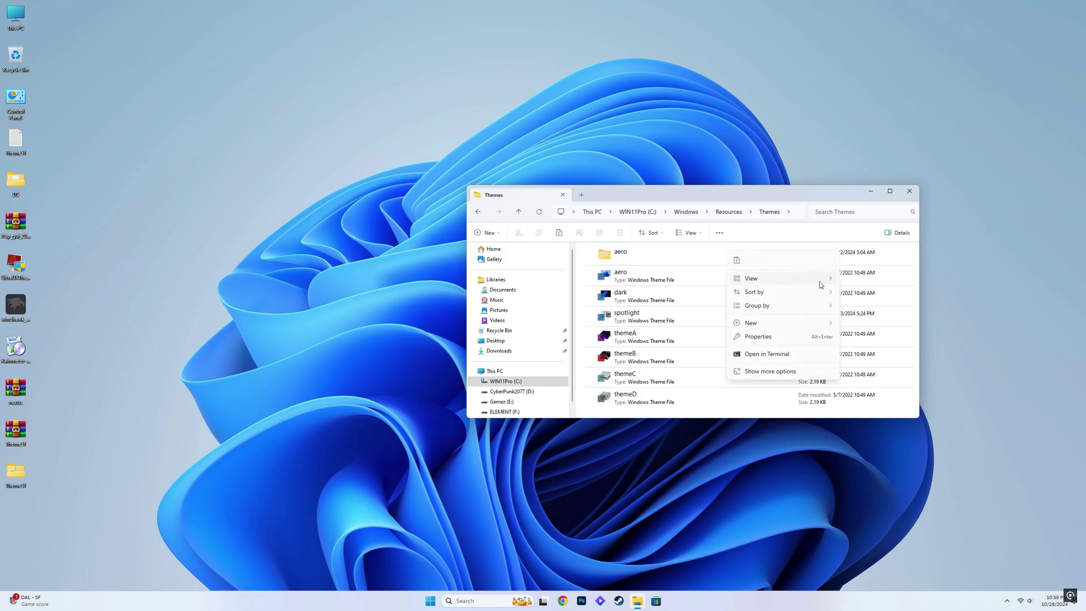
pyautogui.click(741, 264)
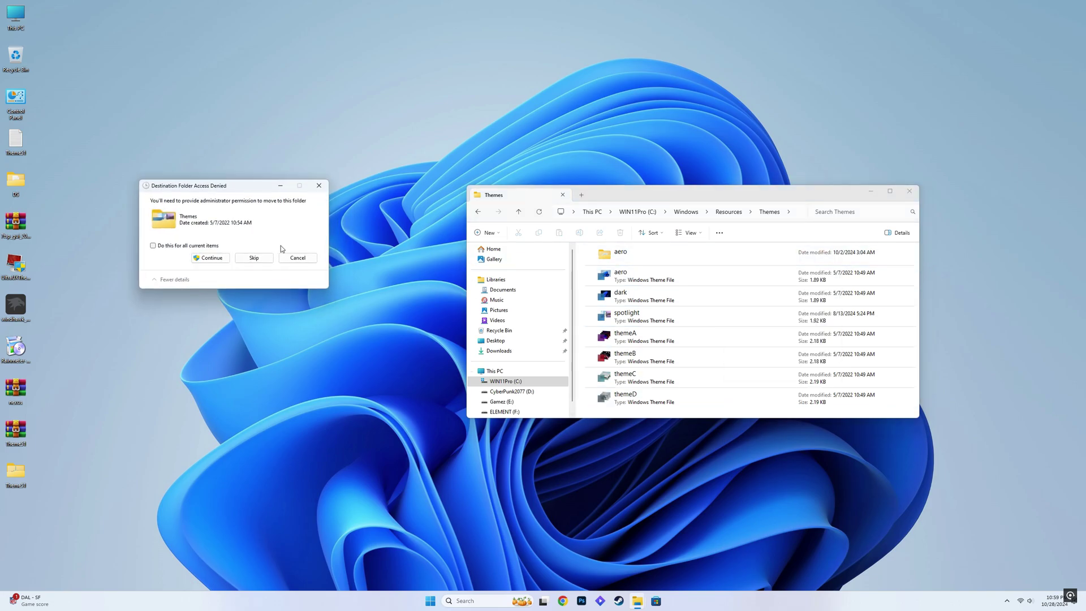
pyautogui.click(182, 247)
pyautogui.click(210, 258)
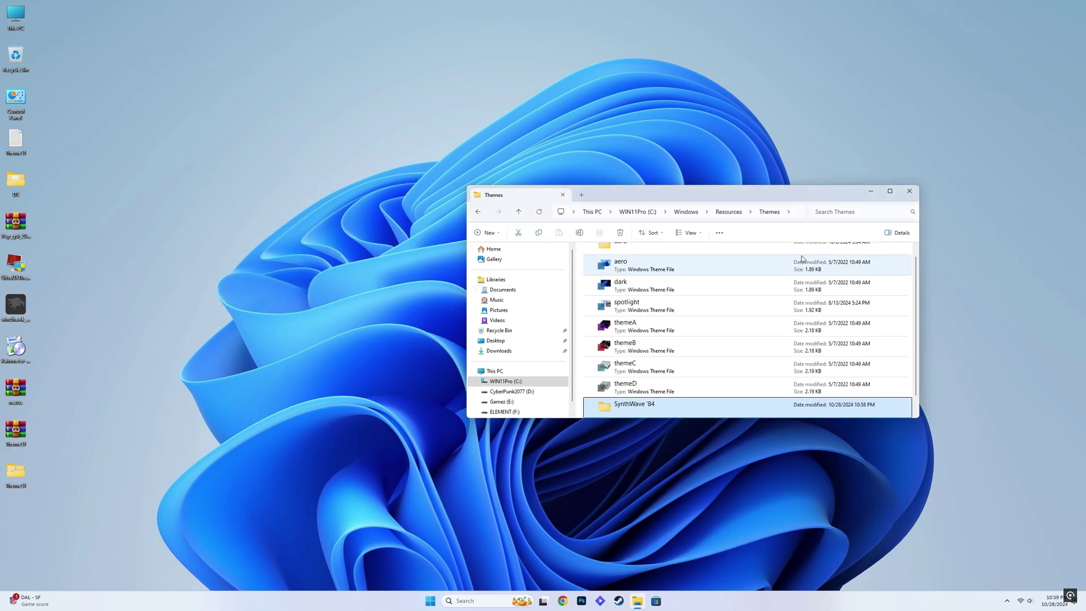
pyautogui.click(908, 193)
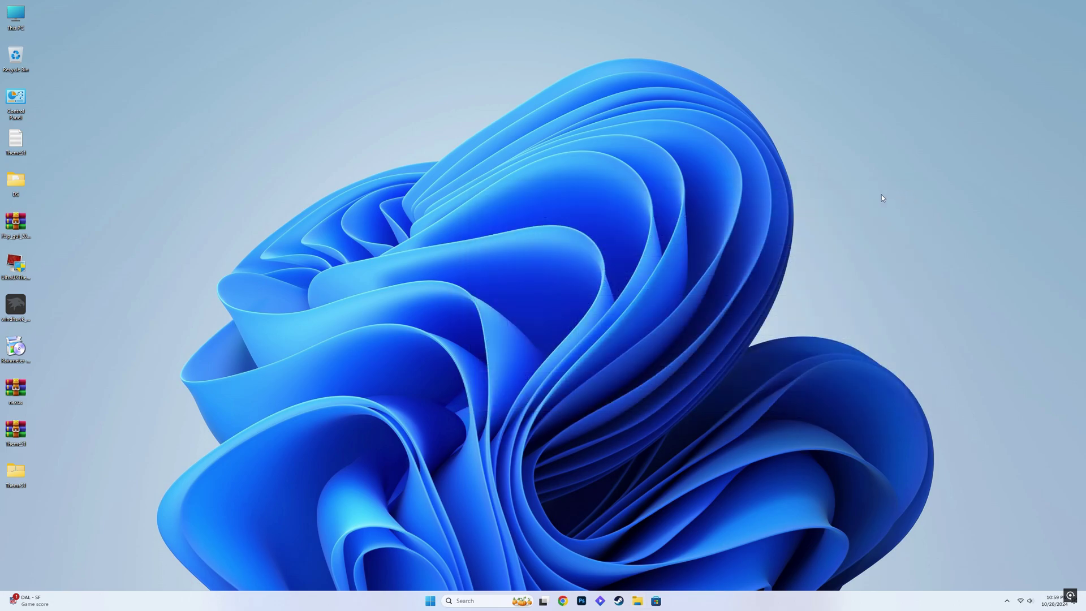
# Apply the newly added SynthWave '84 dark theme in the Windows personalization settings and check its look in a This PC window
pyautogui.rightClick(290, 167)
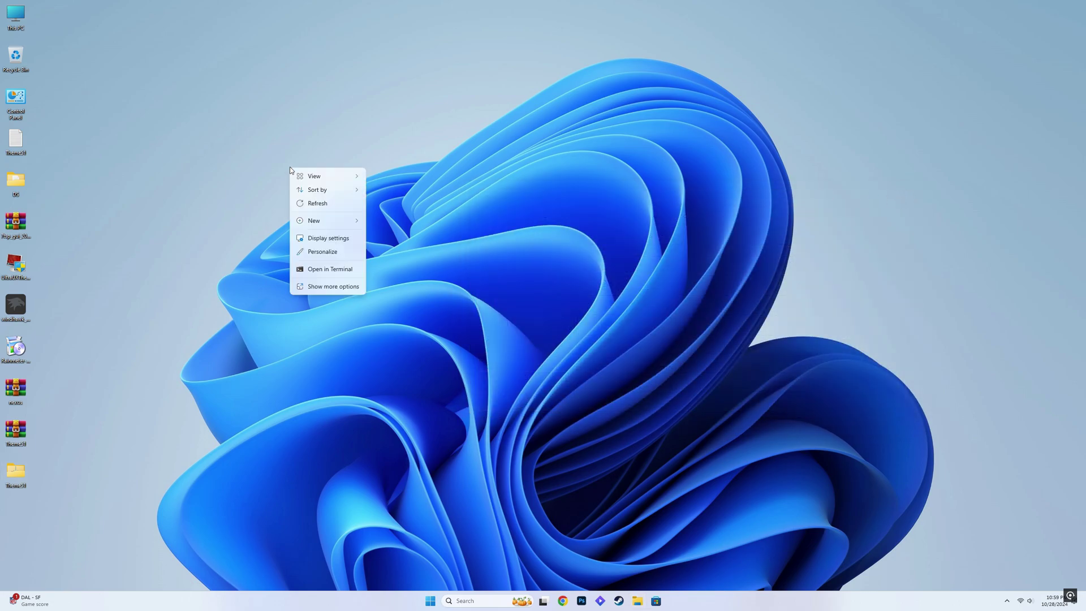
pyautogui.click(334, 256)
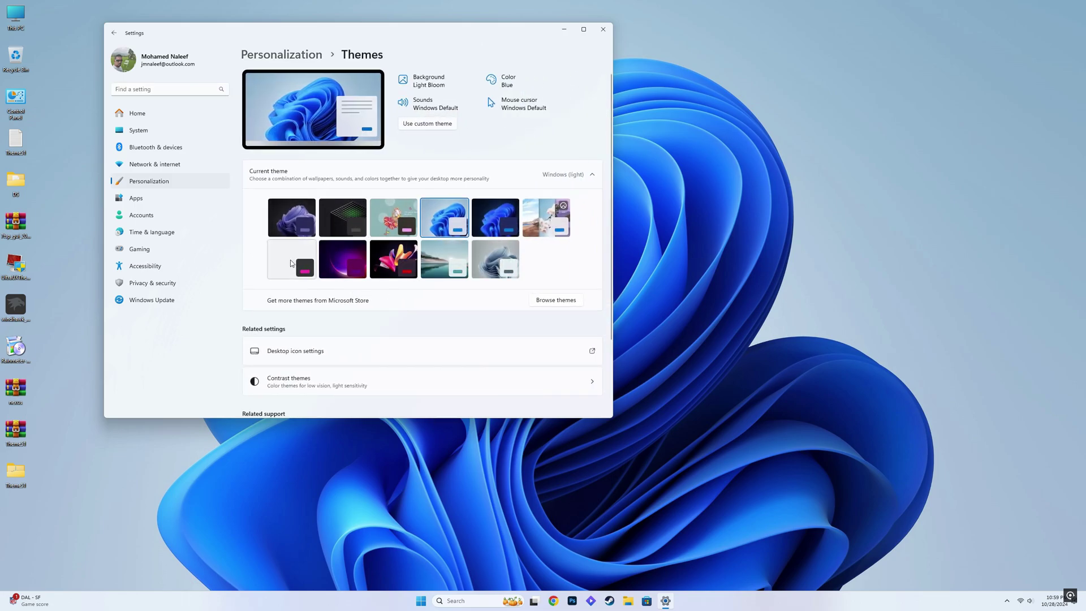
pyautogui.click(286, 259)
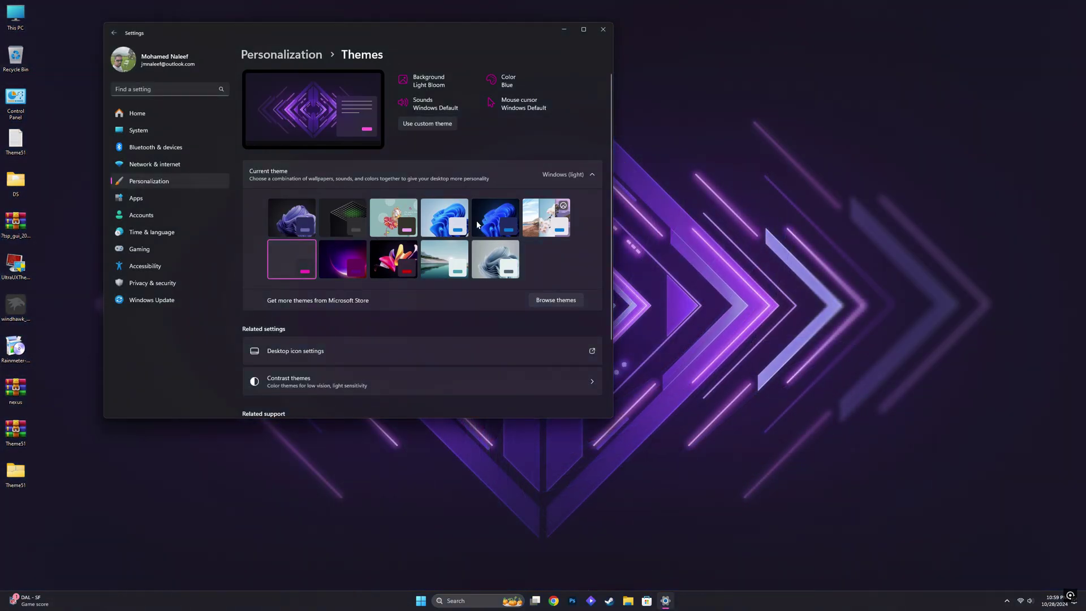
pyautogui.click(604, 30)
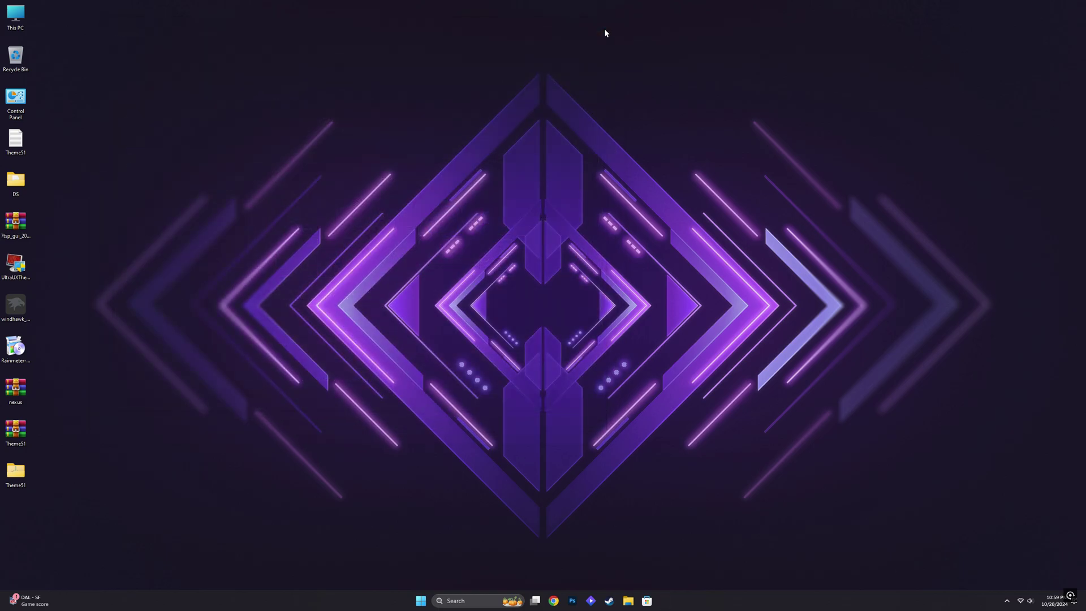
pyautogui.doubleClick(16, 17)
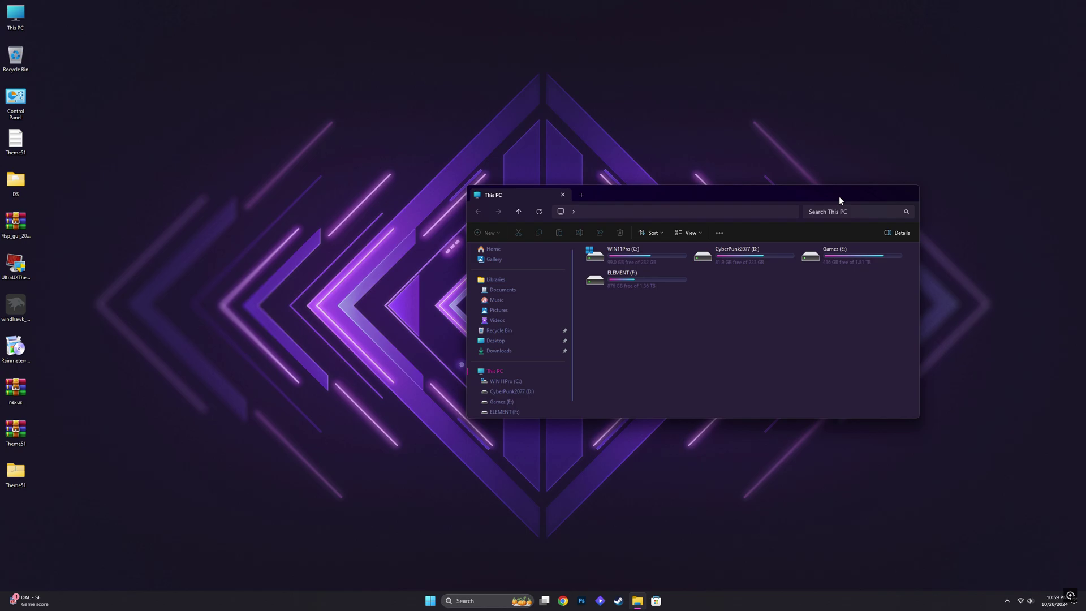
pyautogui.click(906, 191)
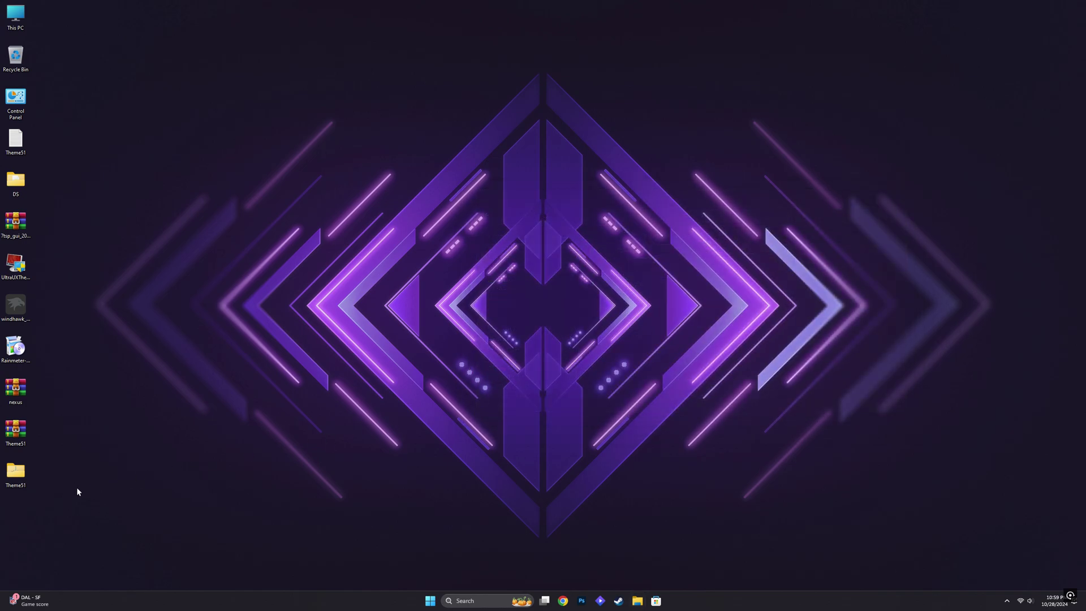
# Set the Wallpaper image from the Theme51 folder as the desktop background and close the folder
pyautogui.doubleClick(20, 473)
pyautogui.click(609, 334)
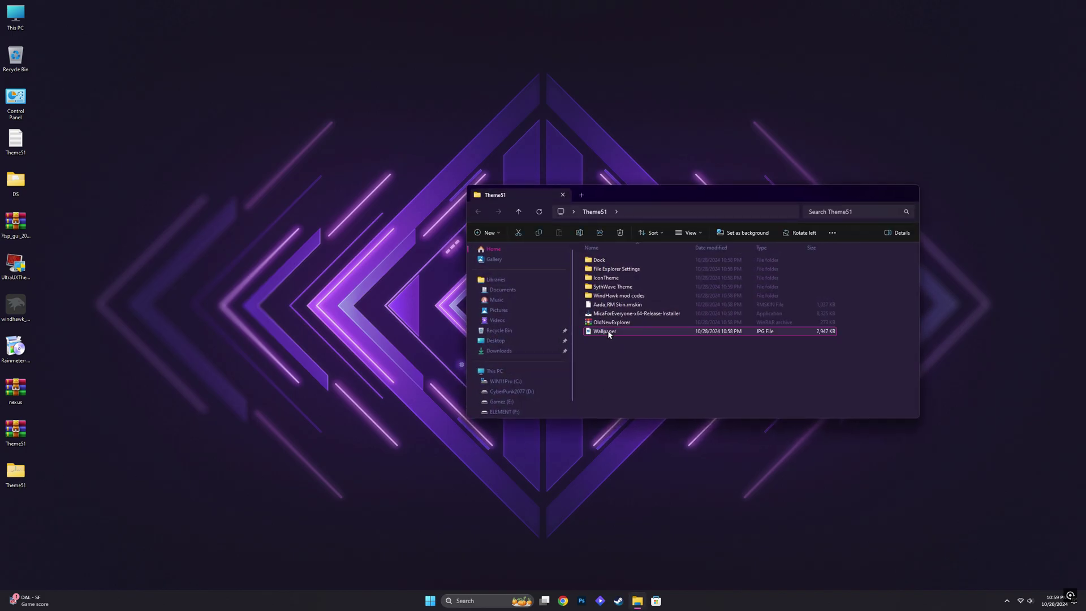
pyautogui.rightClick(609, 333)
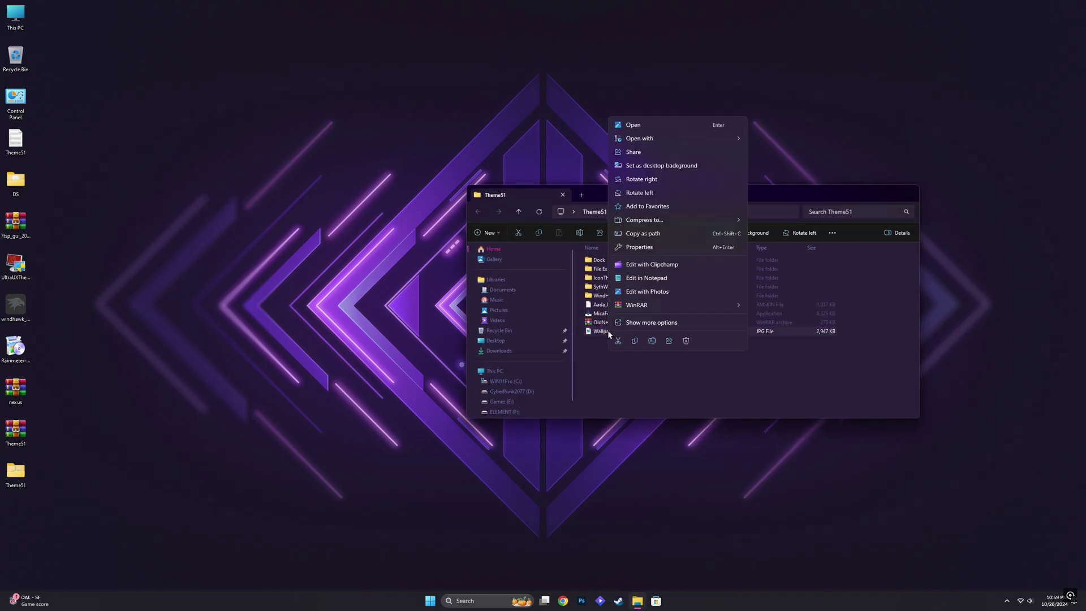
pyautogui.click(677, 165)
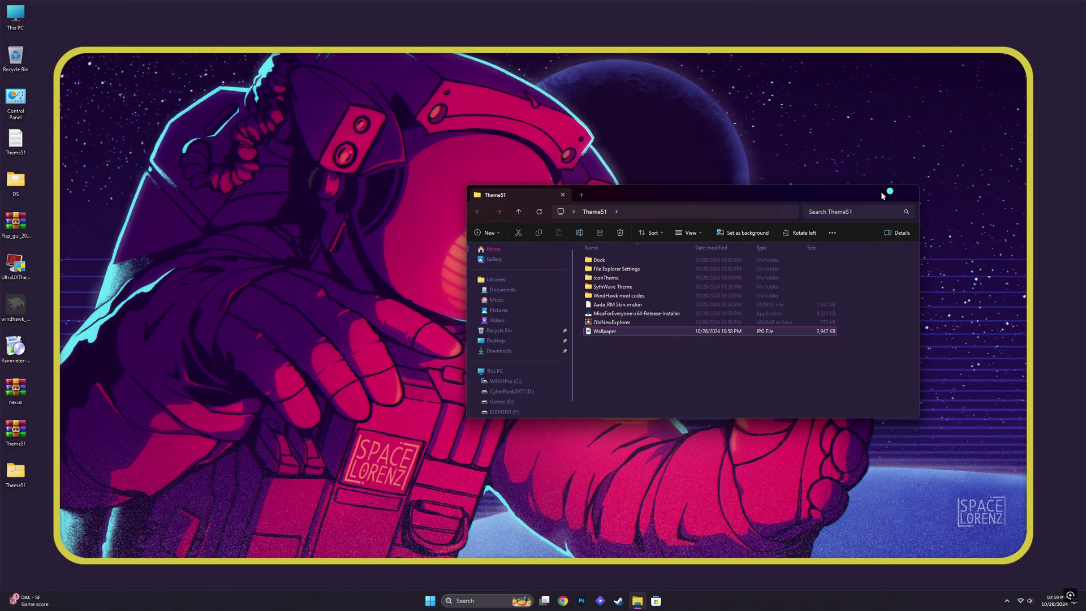
pyautogui.click(907, 194)
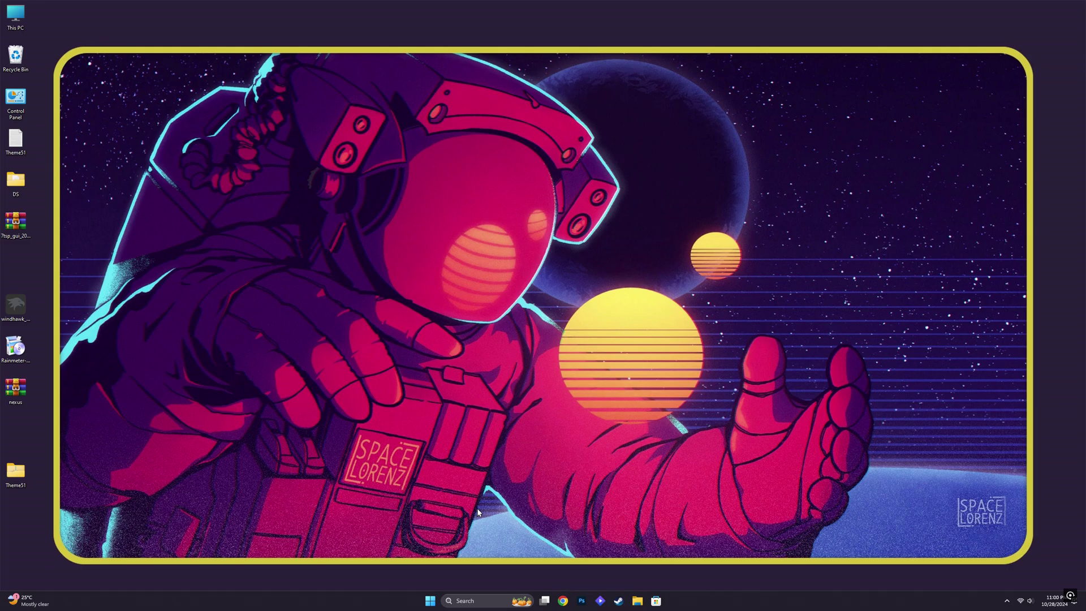
# Remove the .remove extension from the 7tsp Linuxfx-11-lite.7z file in the Theme51\IconTheme folder and close the window
pyautogui.doubleClick(15, 473)
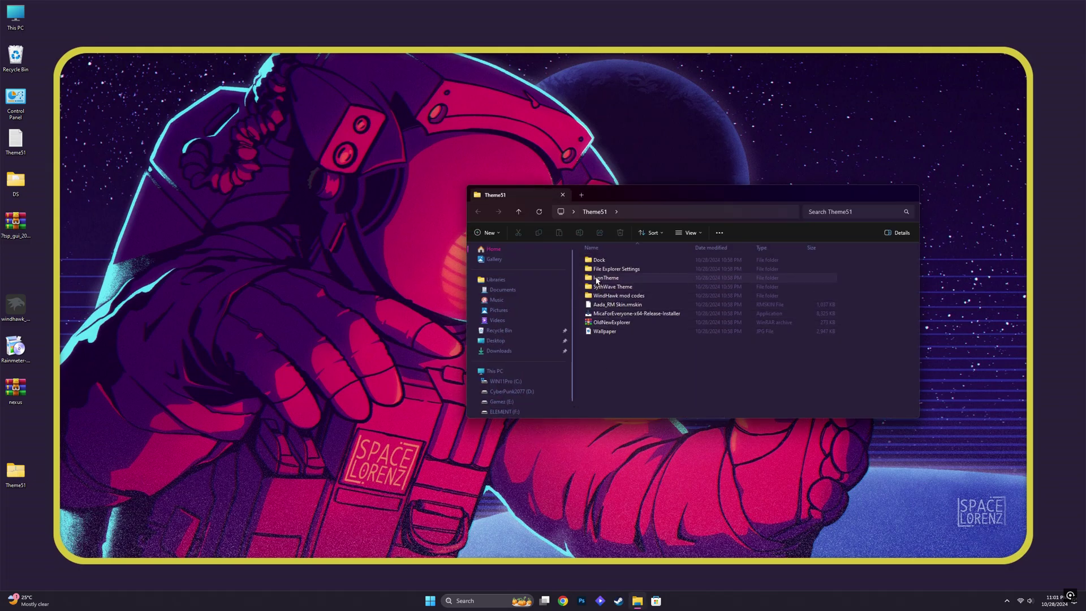
pyautogui.doubleClick(601, 278)
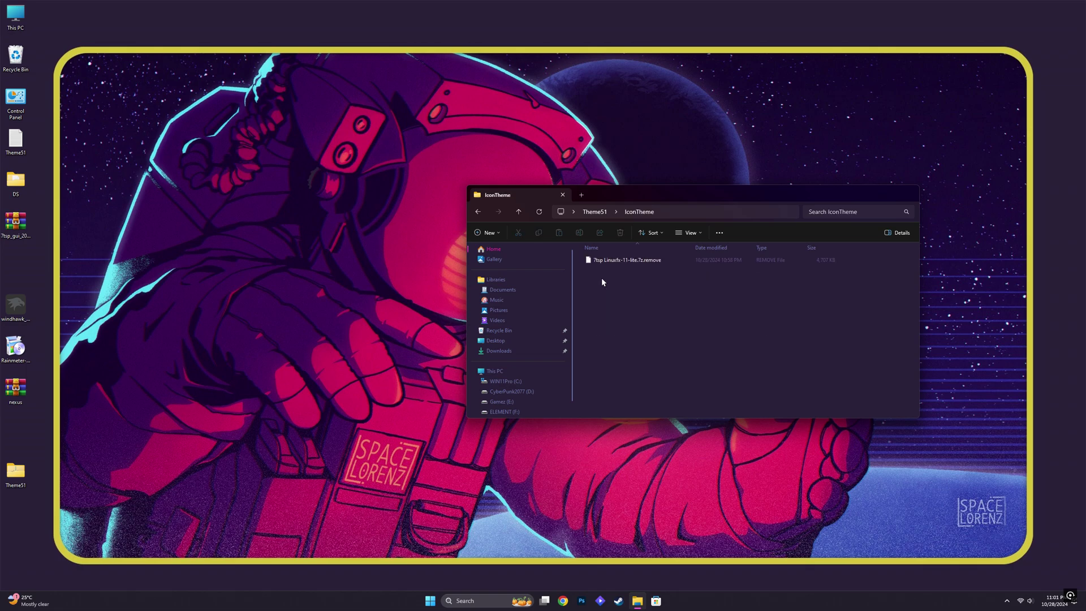
pyautogui.rightClick(621, 262)
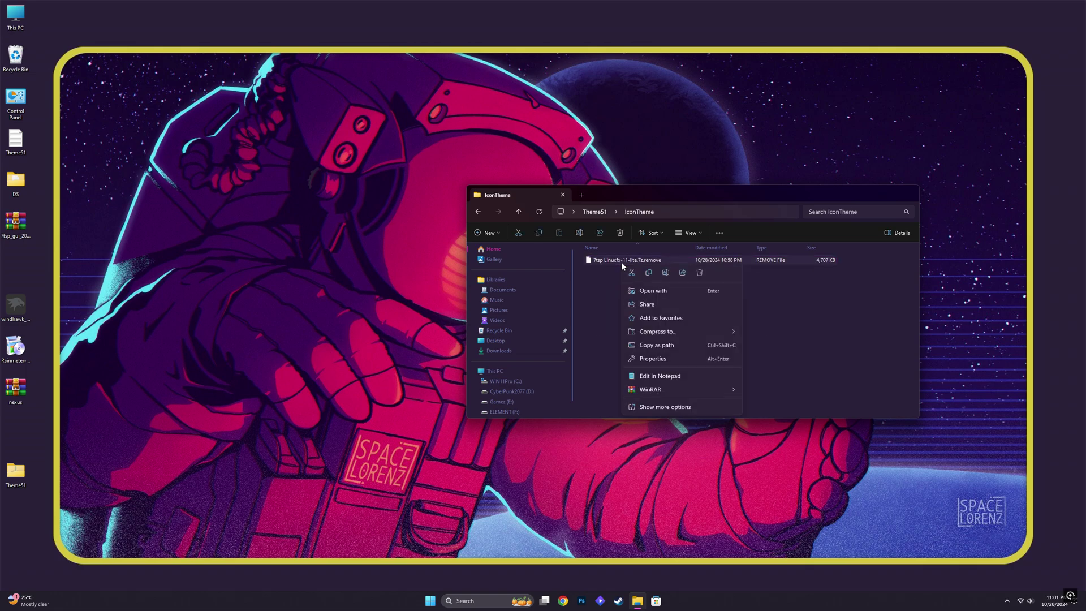
pyautogui.click(665, 272)
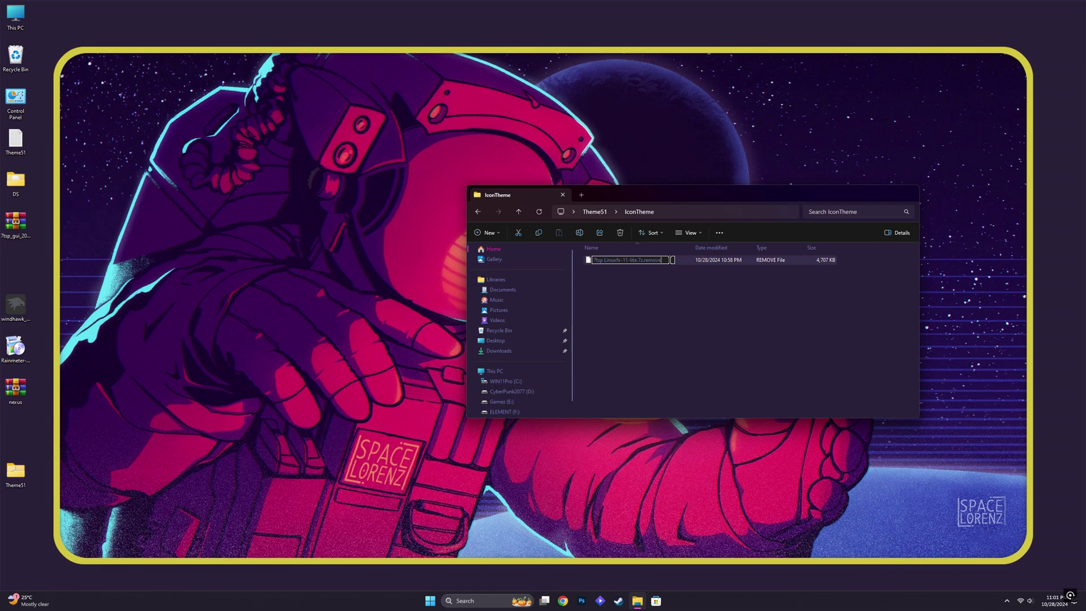
pyautogui.press('BackSpace')
pyautogui.press('BackSpace')
pyautogui.press('BackSpace')
pyautogui.press('Return')
pyautogui.click(583, 303)
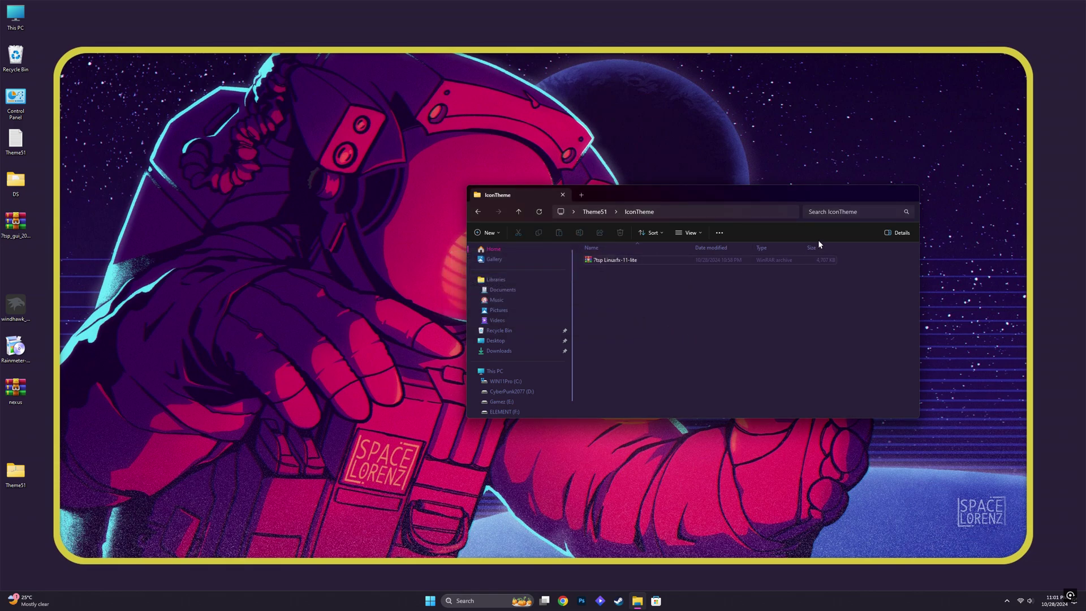
pyautogui.click(913, 191)
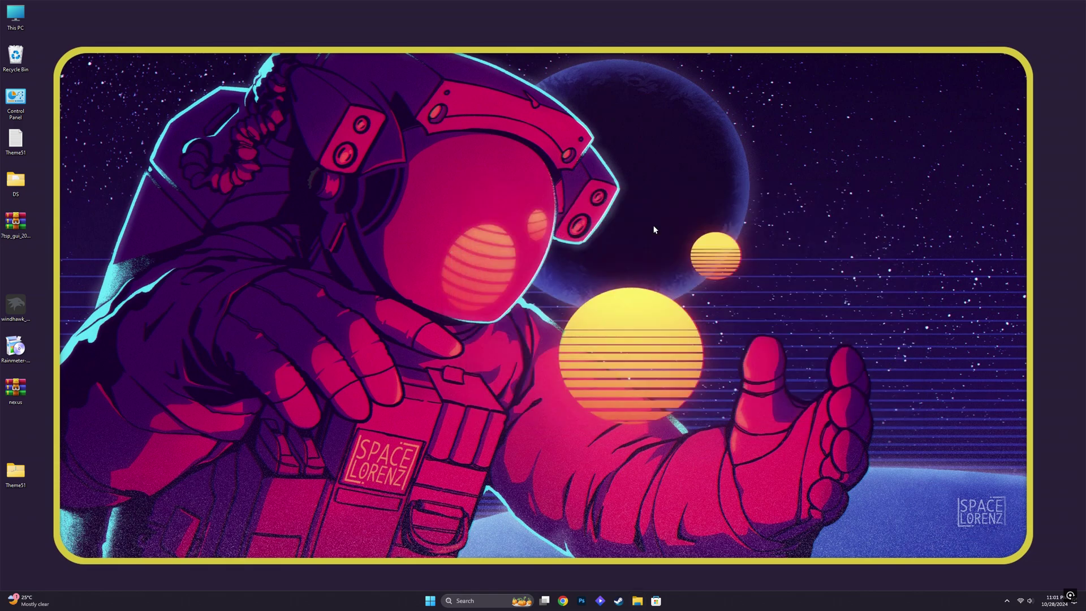
# Extract the 7tsp_gui_2019_edition archive on the desktop to its own folder
pyautogui.rightClick(18, 219)
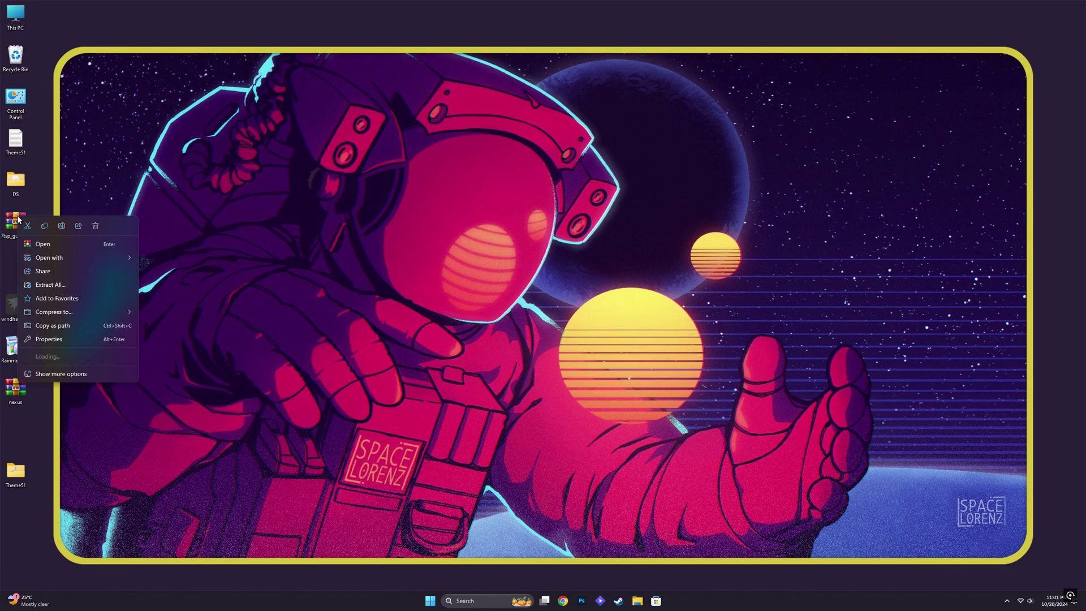
pyautogui.click(60, 283)
pyautogui.click(619, 381)
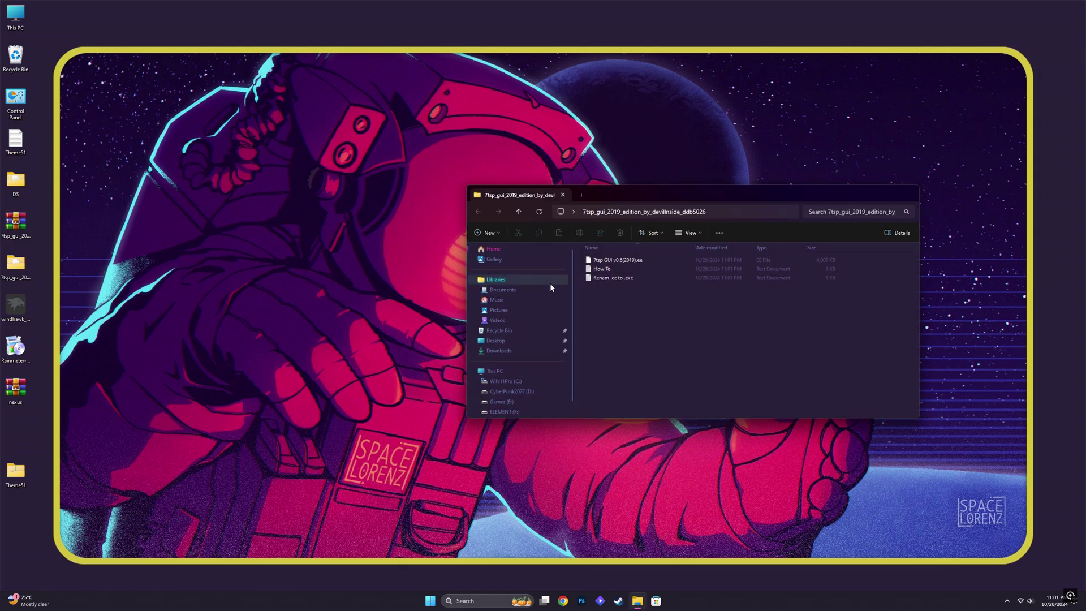
# Change the extension of the extracted 7tsp GUI v0.6(2019) file to .exe, accepting the extension change
pyautogui.rightClick(630, 260)
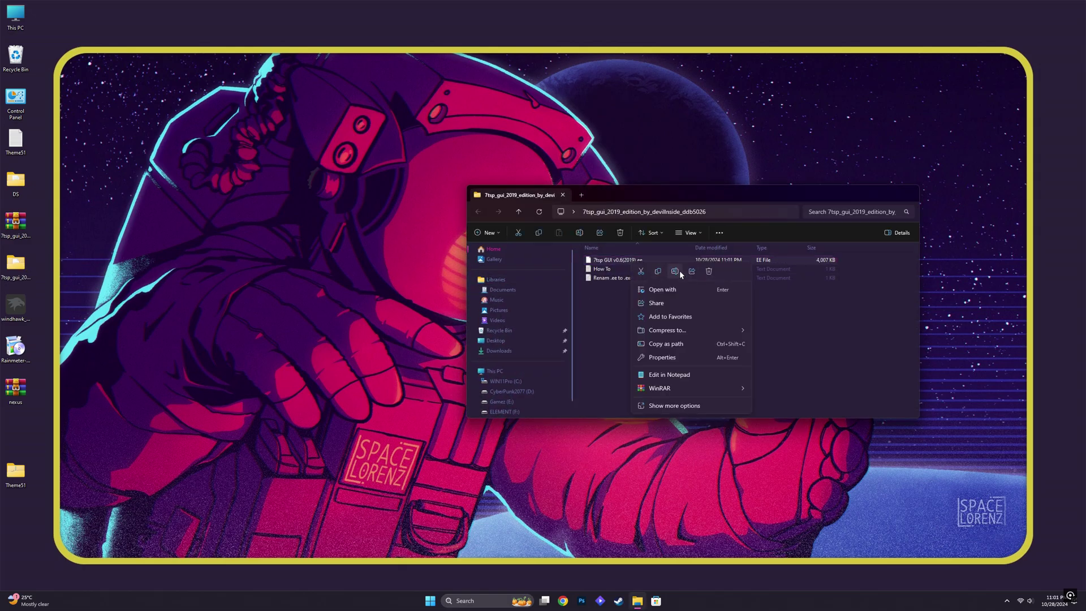
pyautogui.click(679, 270)
pyautogui.click(653, 259)
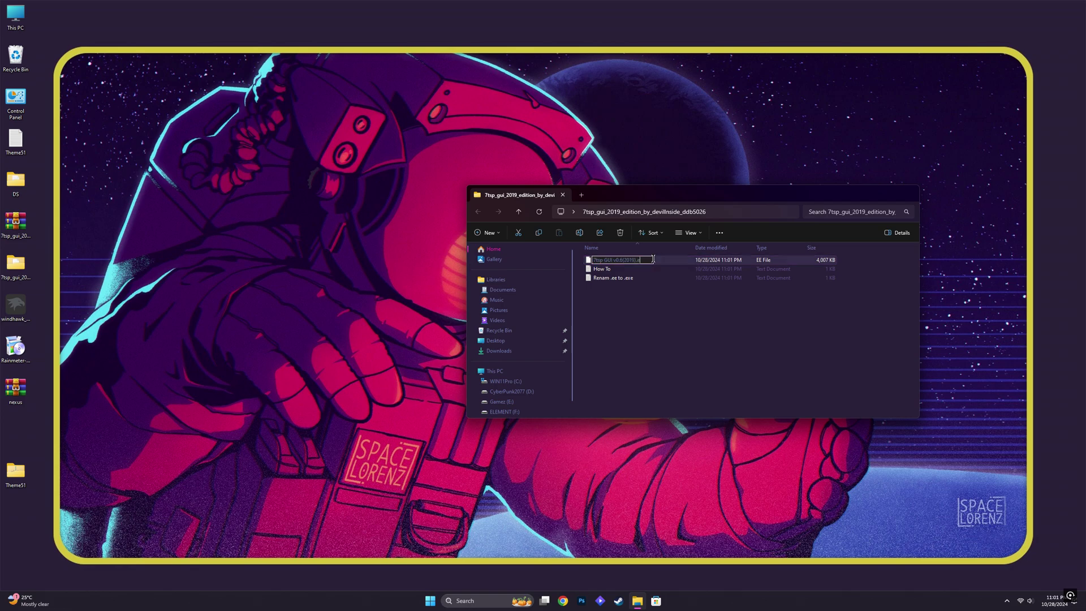
pyautogui.write('xe')
pyautogui.click(681, 328)
pyautogui.click(588, 305)
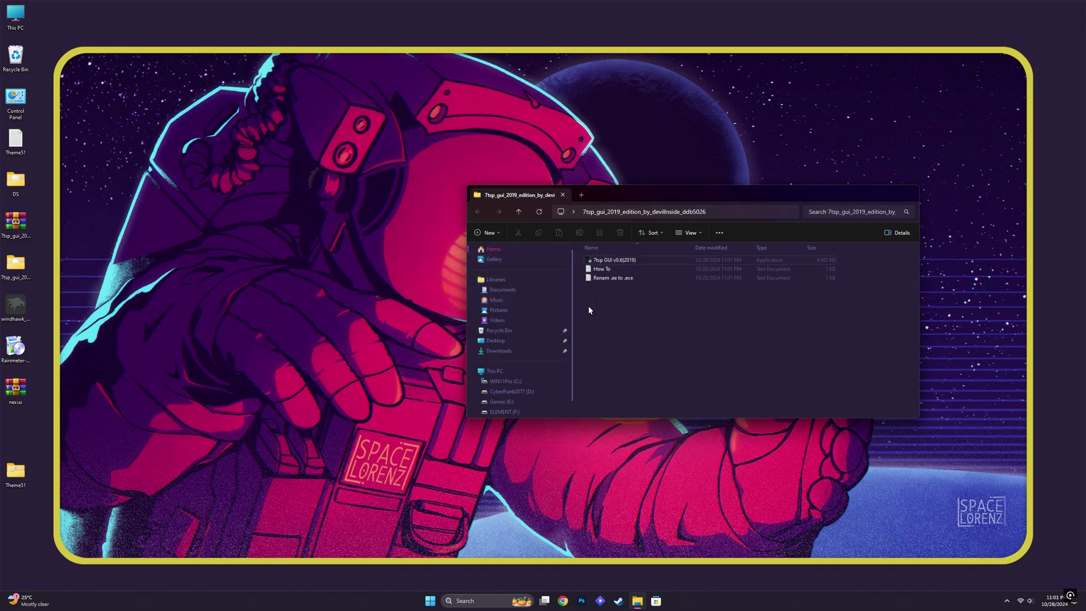
# Run 7tsp GUI v0.6(2019) with administrator permission and add the 7tsp Linuxfx-11-lite custom pack from Desktop\Theme51\IconTheme
pyautogui.doubleClick(632, 260)
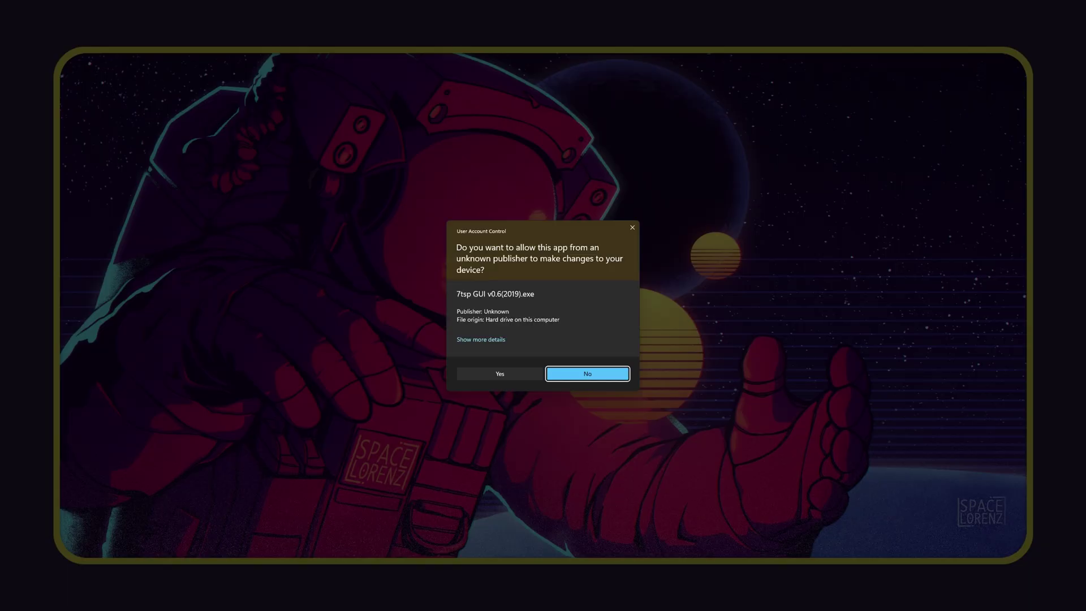
pyautogui.click(498, 373)
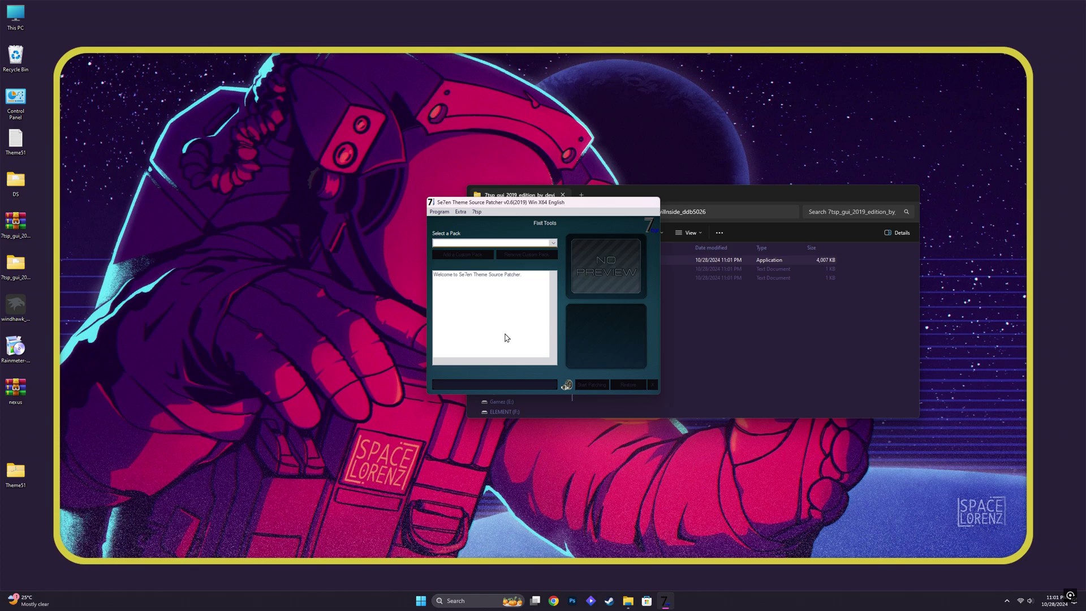
pyautogui.click(478, 255)
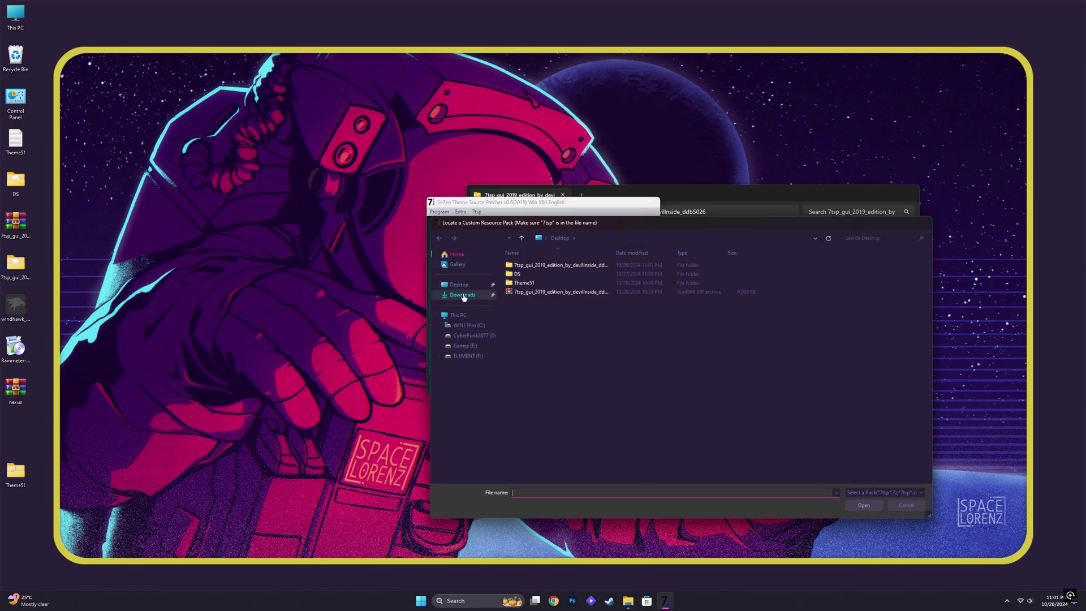
pyautogui.click(462, 295)
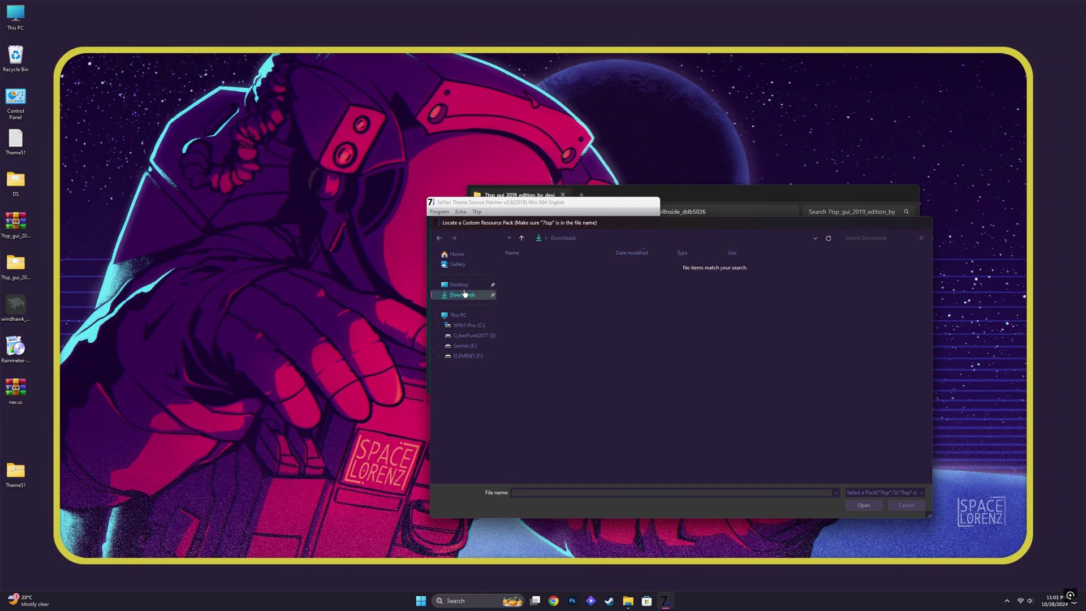
pyautogui.click(464, 287)
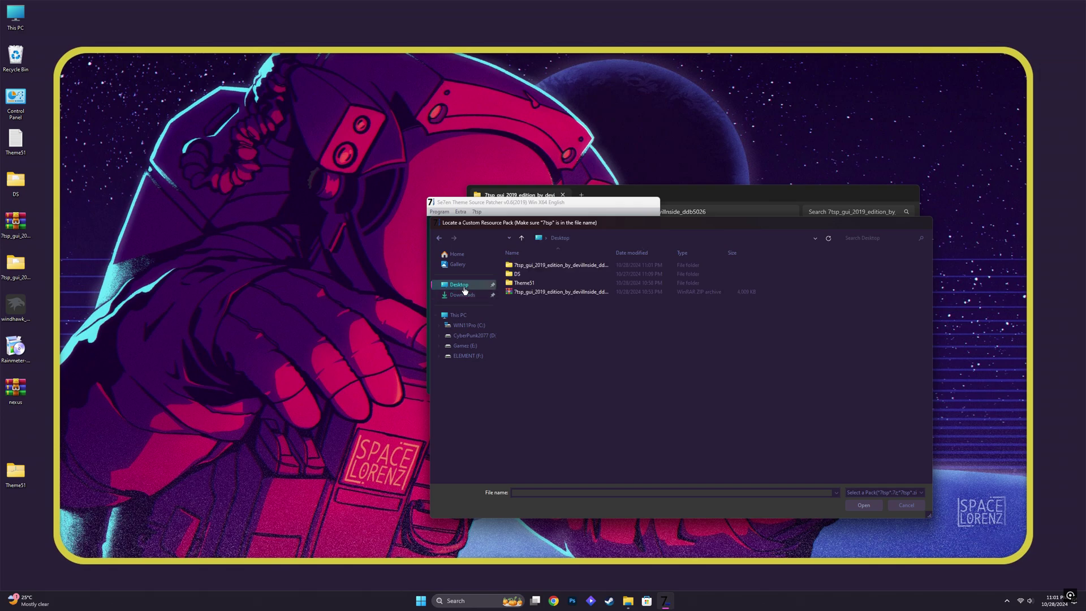
pyautogui.doubleClick(524, 283)
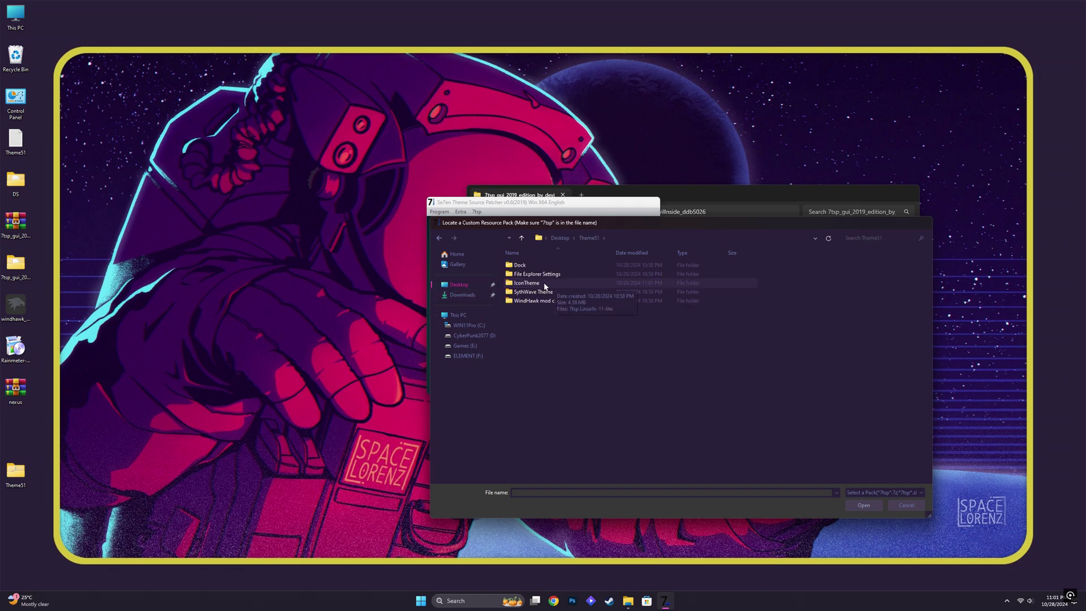
pyautogui.doubleClick(544, 283)
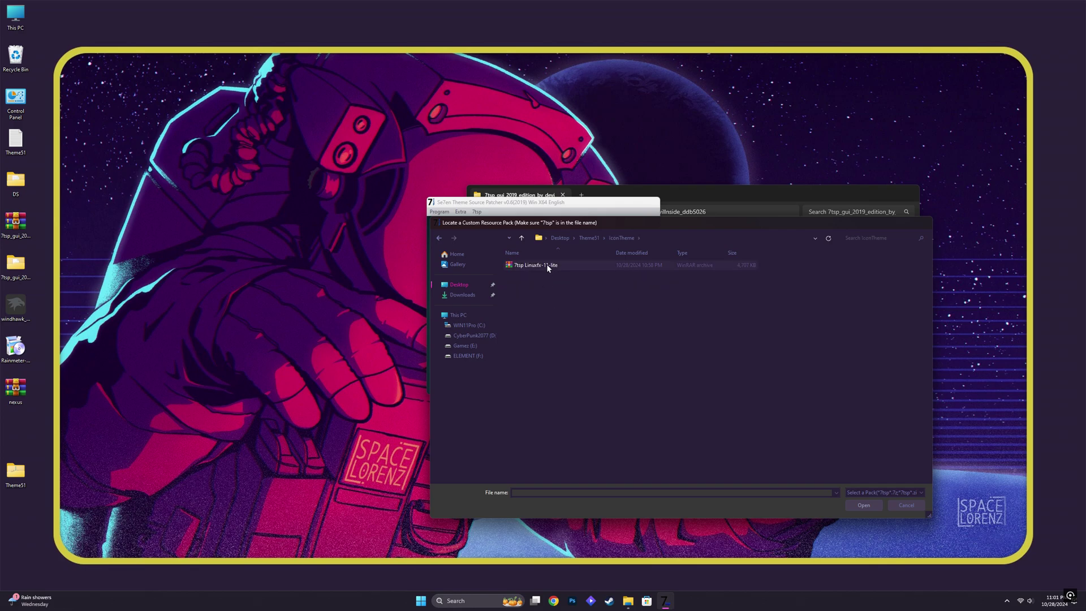
pyautogui.click(546, 264)
pyautogui.click(863, 505)
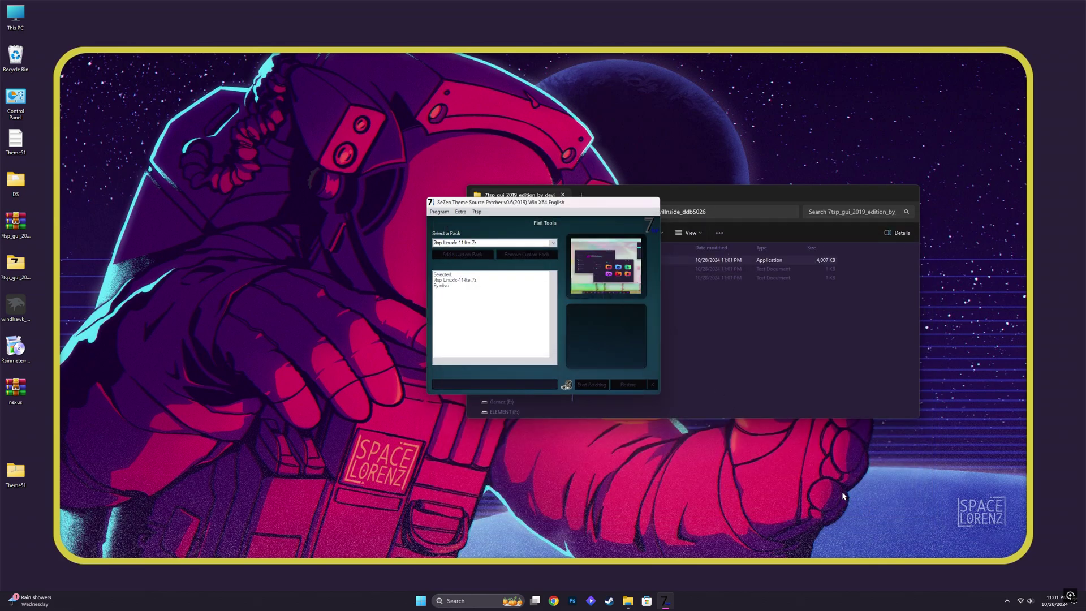
# Patch the system with the selected icon pack, reboot Windows, and check the icons in a This PC window
pyautogui.click(593, 383)
pyautogui.click(541, 343)
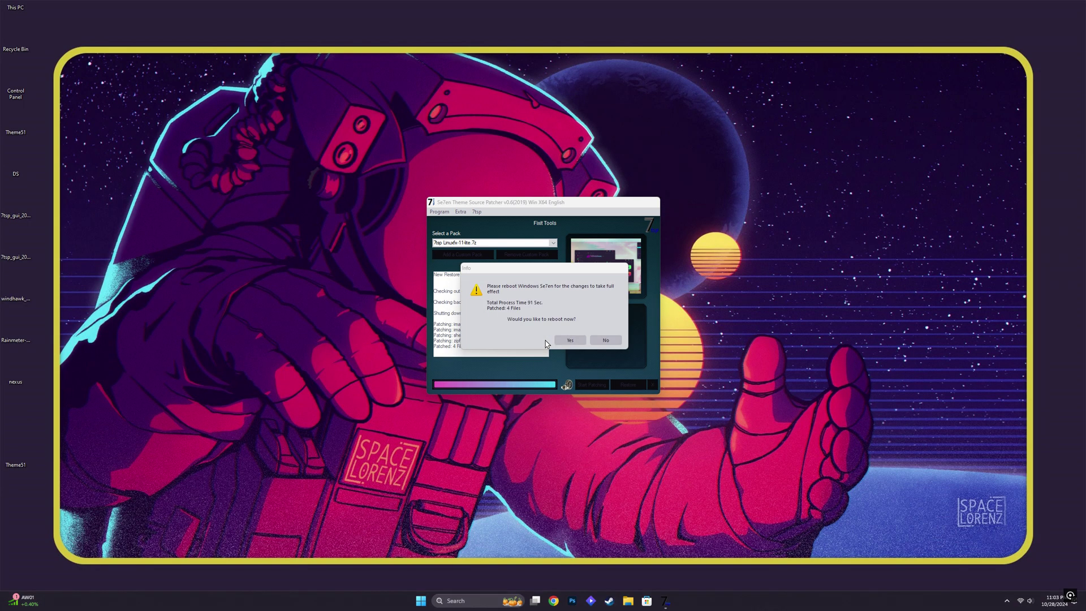
pyautogui.click(572, 341)
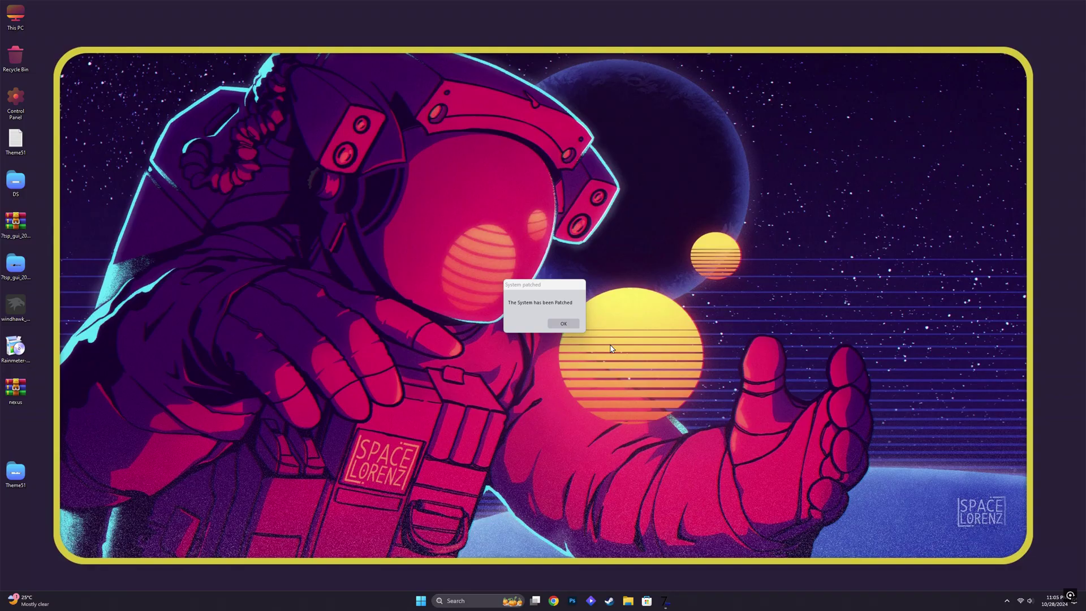
pyautogui.click(565, 324)
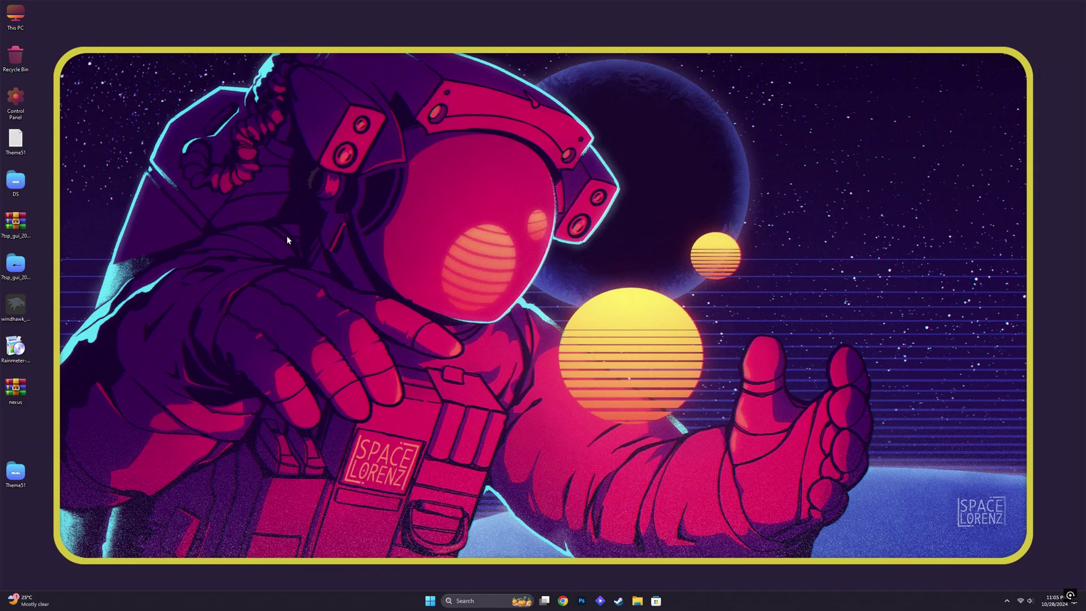
pyautogui.doubleClick(12, 21)
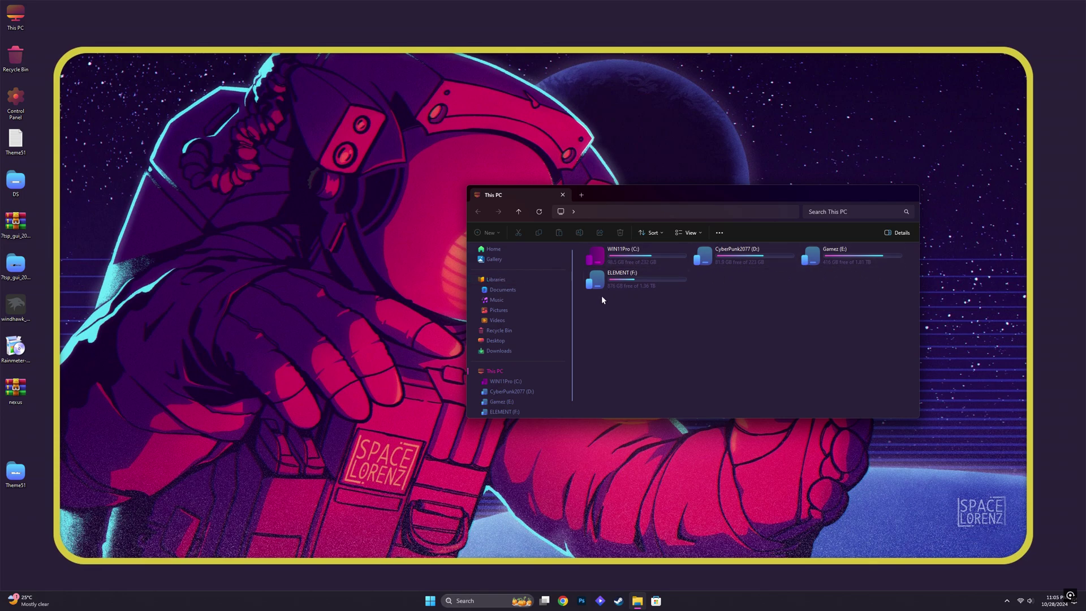
pyautogui.click(907, 190)
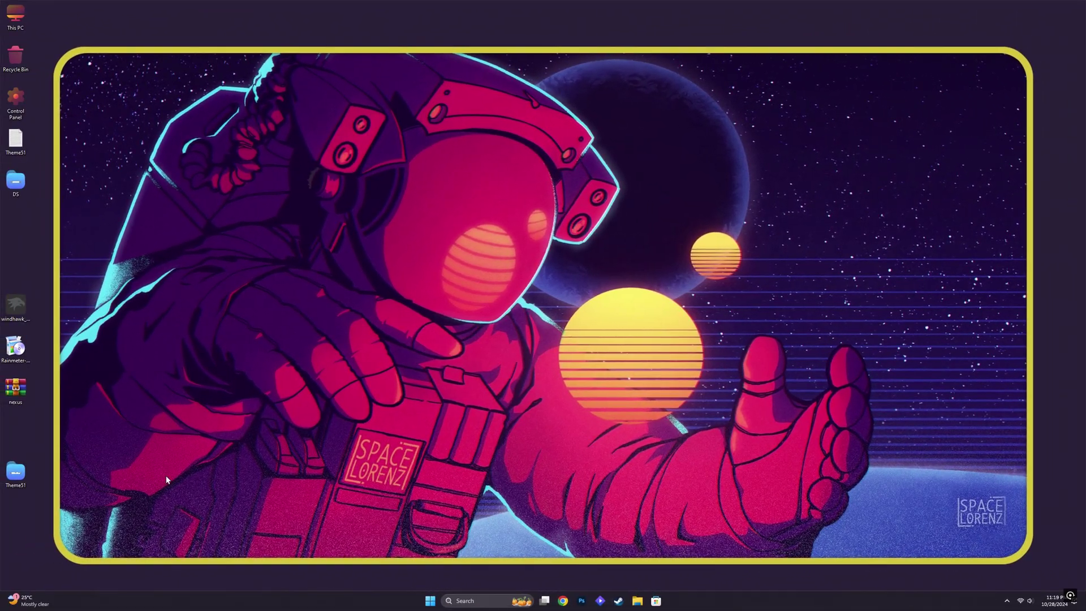
# Run the Classic File Explorer in Windows 11 23H2+ batch file from Theme51\File Explorer Settings, overriding the SmartScreen block
pyautogui.doubleClick(23, 471)
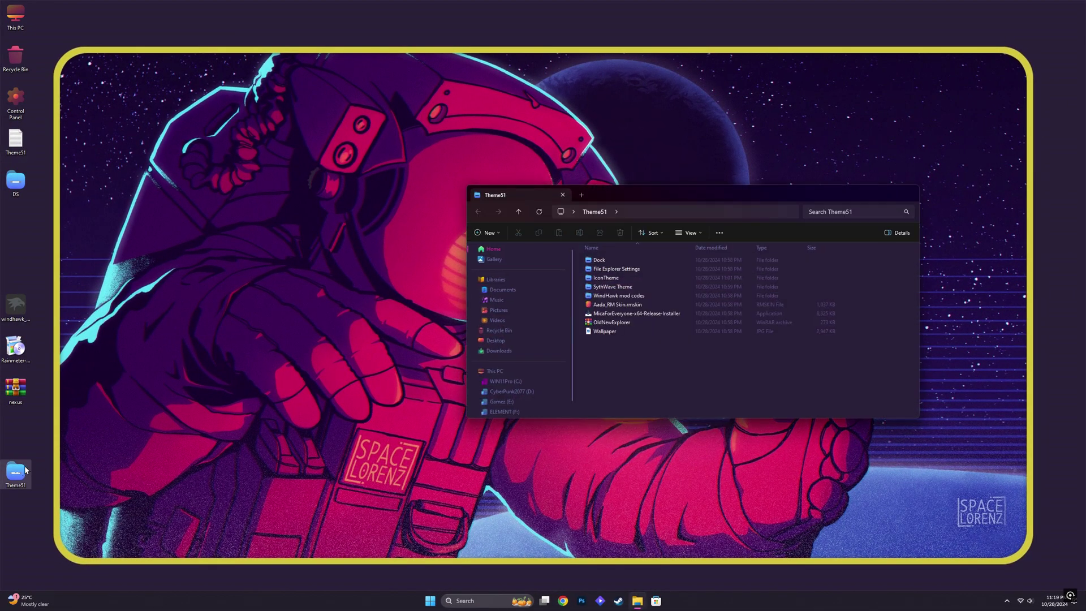
pyautogui.doubleClick(617, 269)
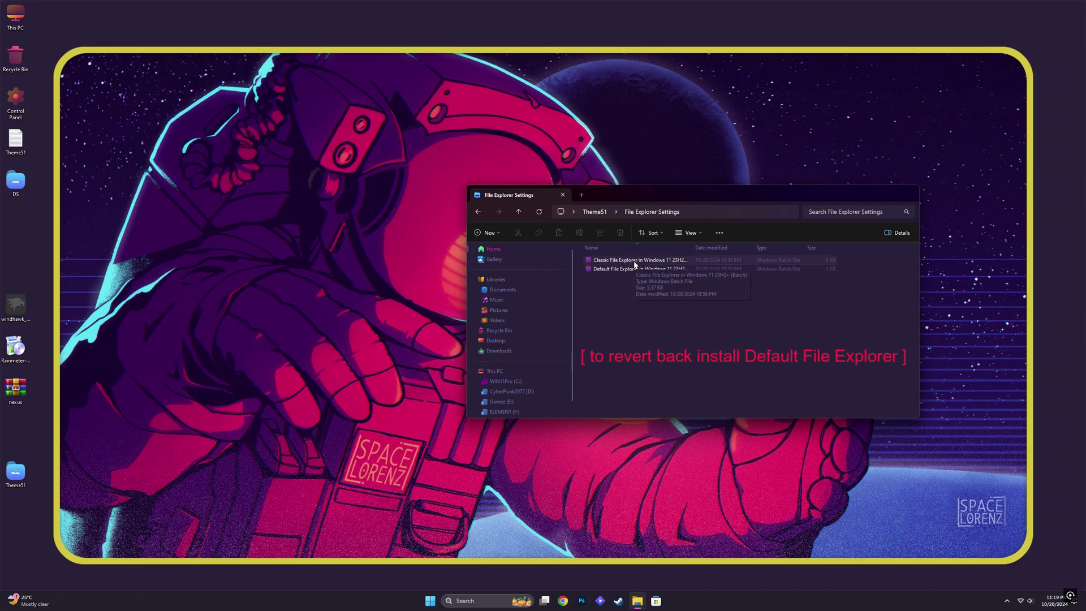
pyautogui.click(665, 262)
pyautogui.doubleClick(665, 261)
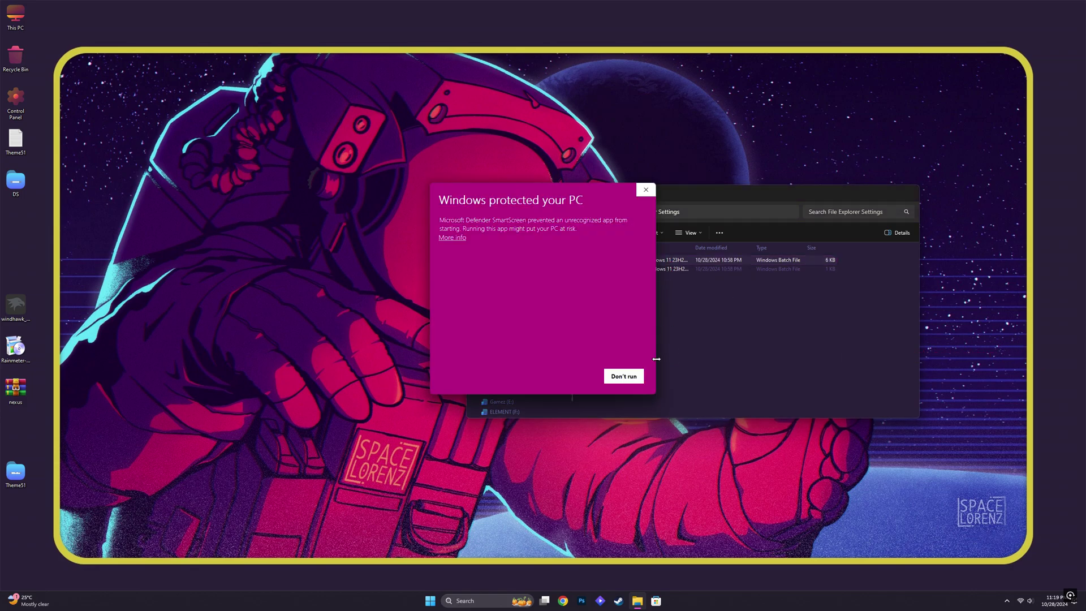
pyautogui.click(453, 237)
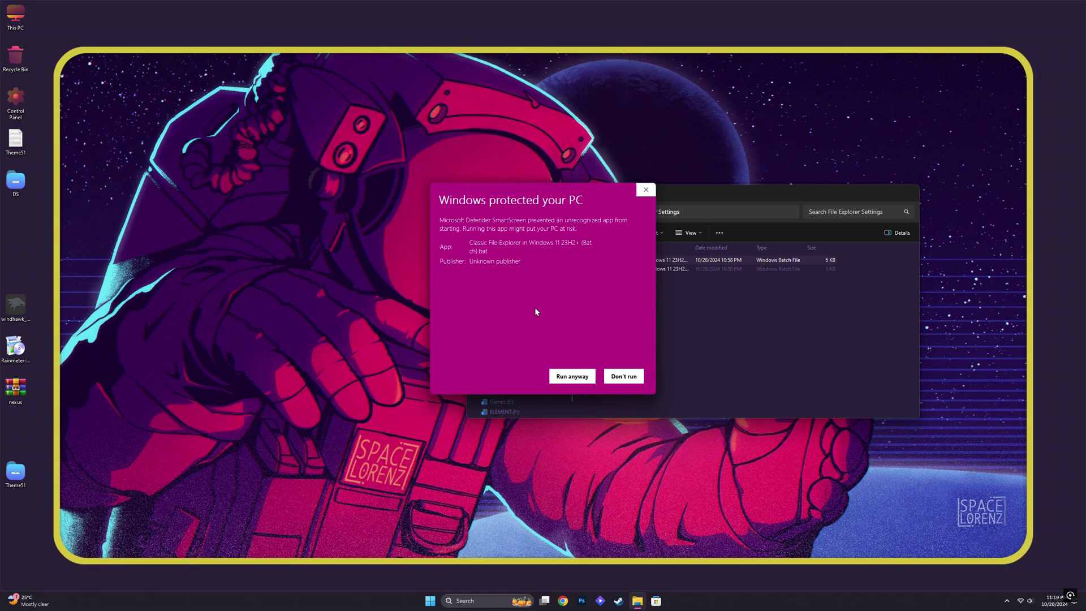
pyautogui.click(571, 377)
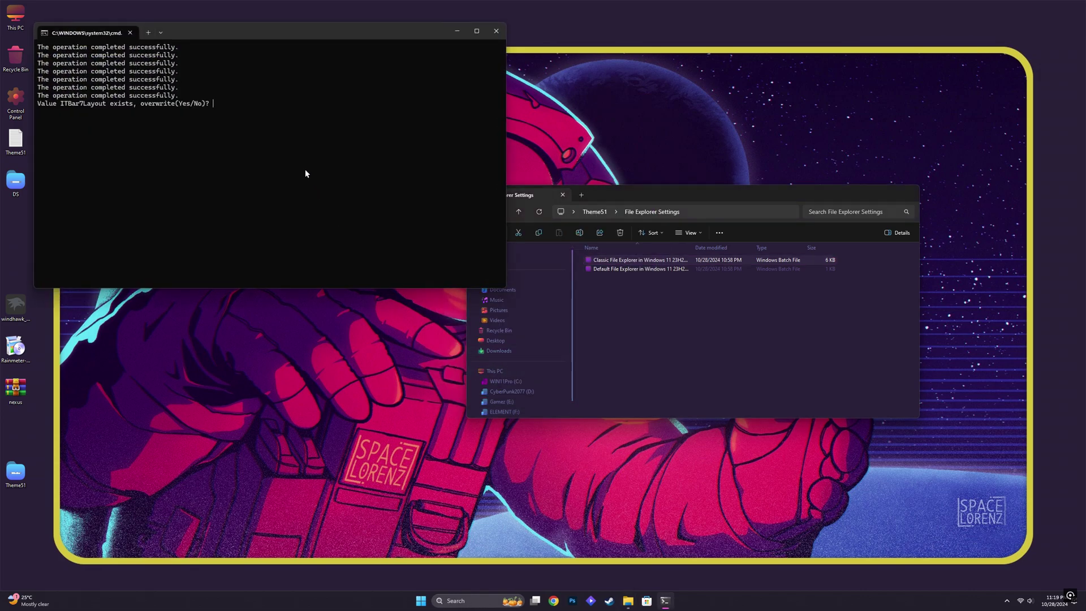
# Answer yes to overwriting the ITBar7Layout value, close the console, and check the look of a File Explorer window
pyautogui.write('yes')
pyautogui.press('Return')
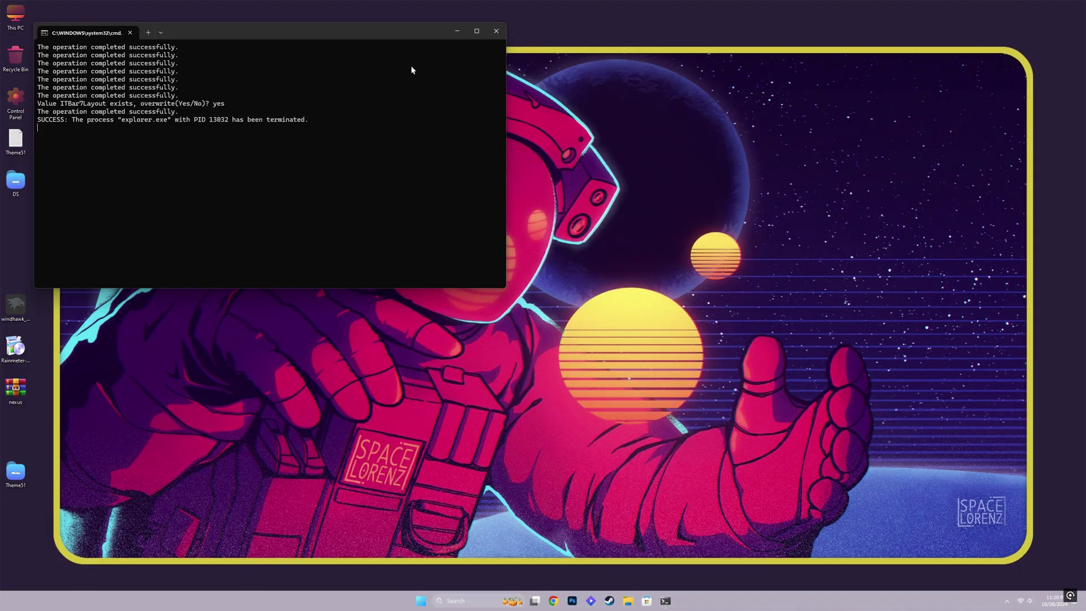
pyautogui.click(494, 31)
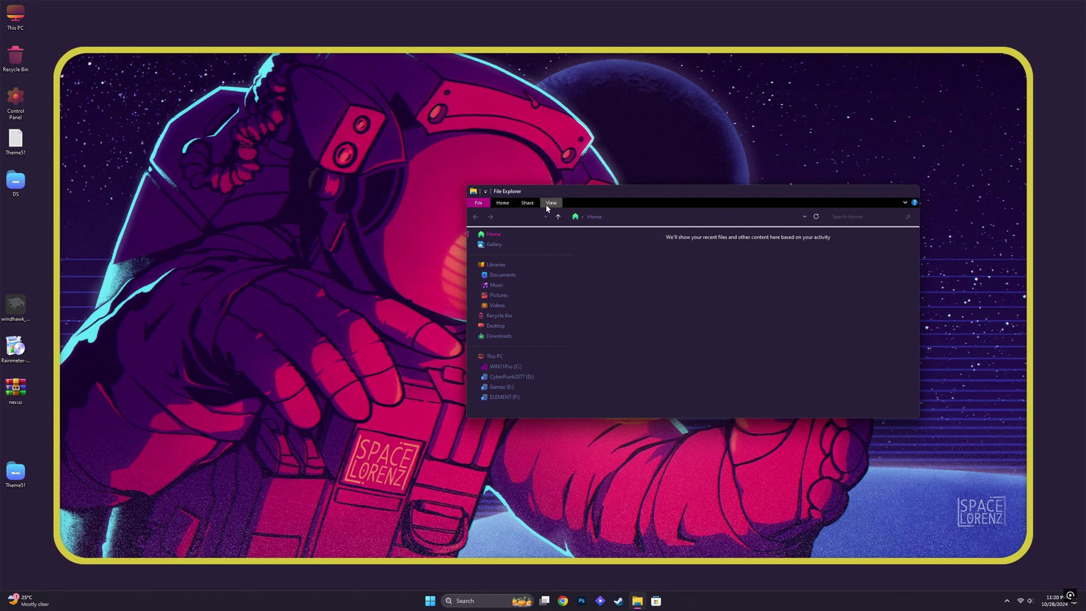
pyautogui.click(906, 191)
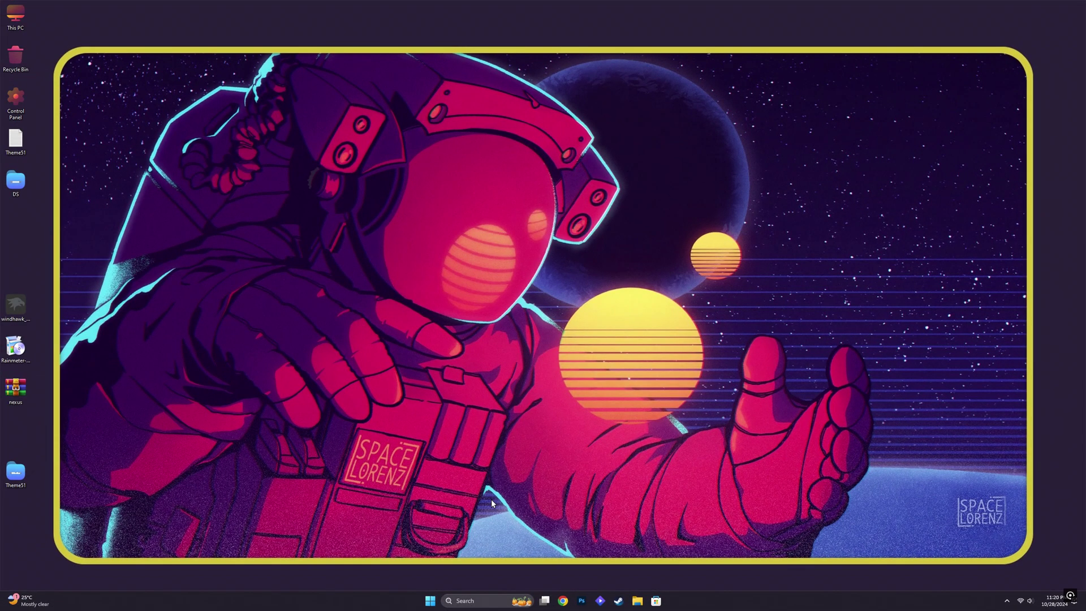
# Extract the OldNewExplorer archive inside the desktop's Theme51 folder, using the suggested OldNewExplorer destination
pyautogui.doubleClick(15, 473)
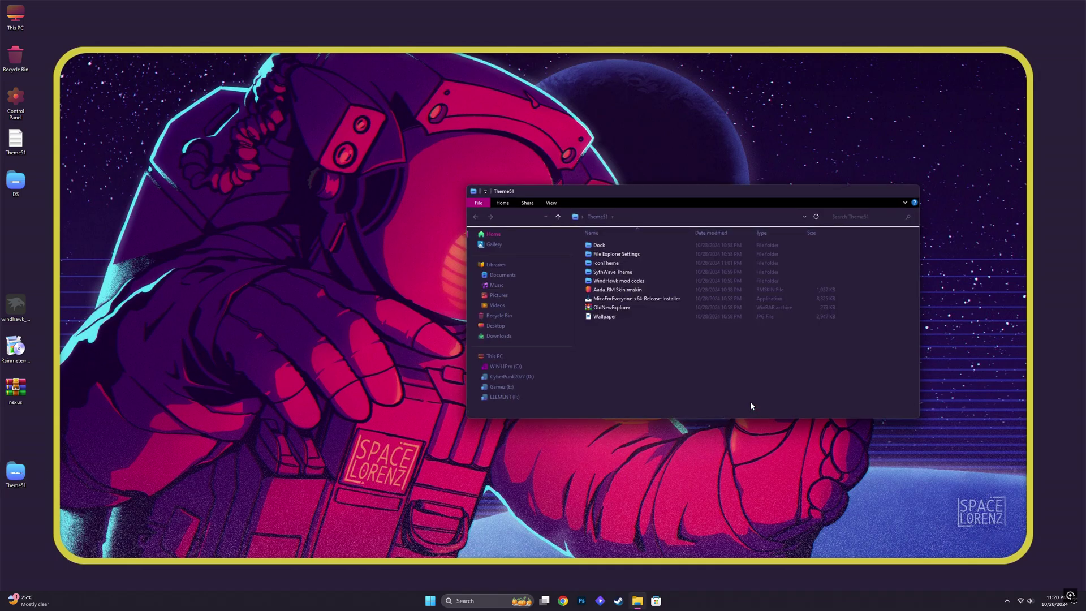
pyautogui.click(615, 308)
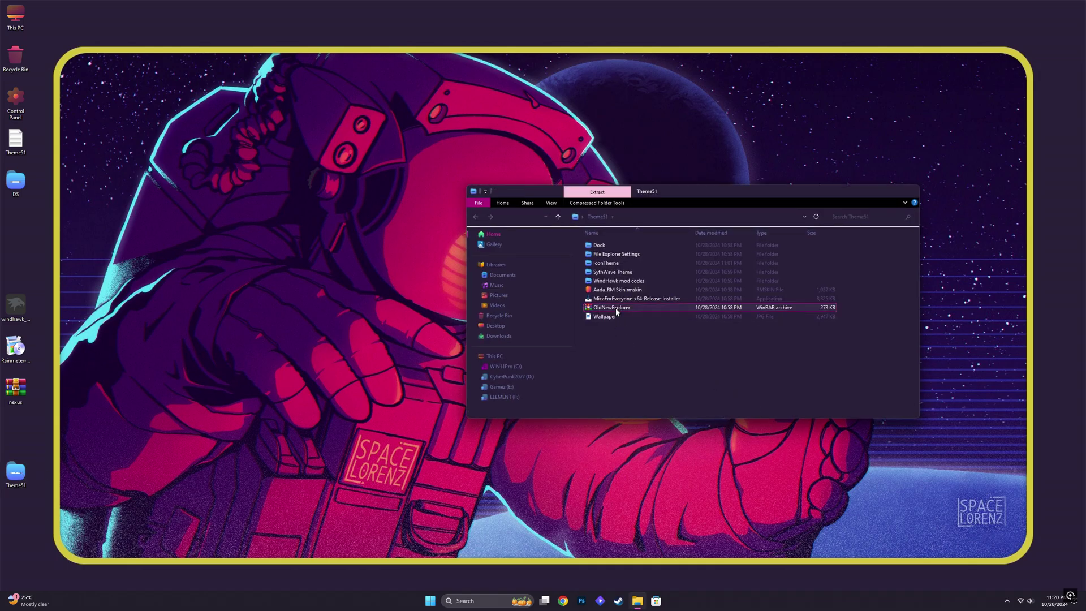
pyautogui.rightClick(615, 308)
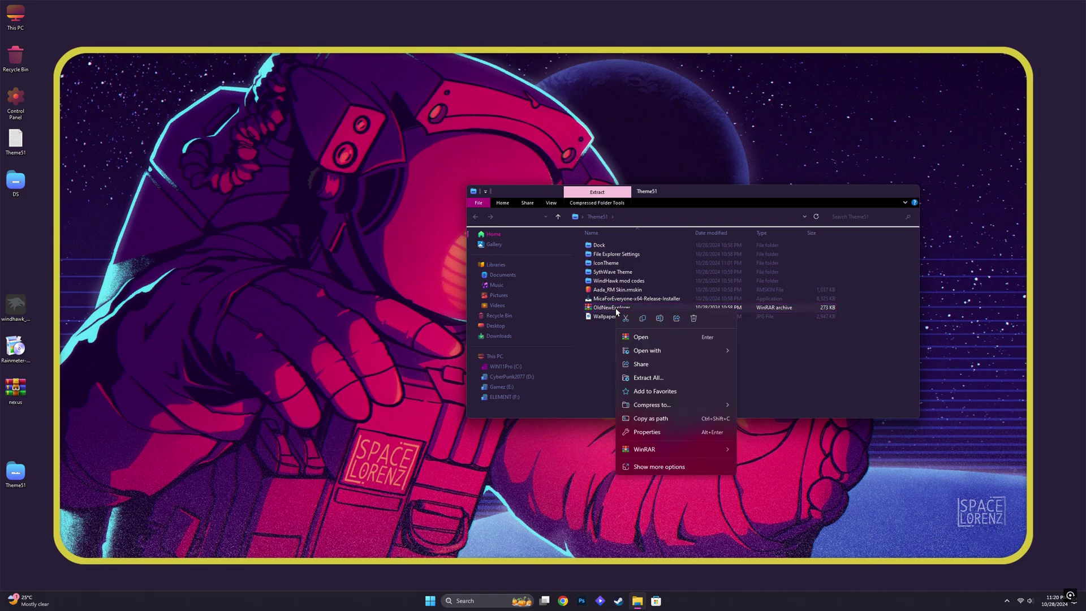
pyautogui.click(642, 377)
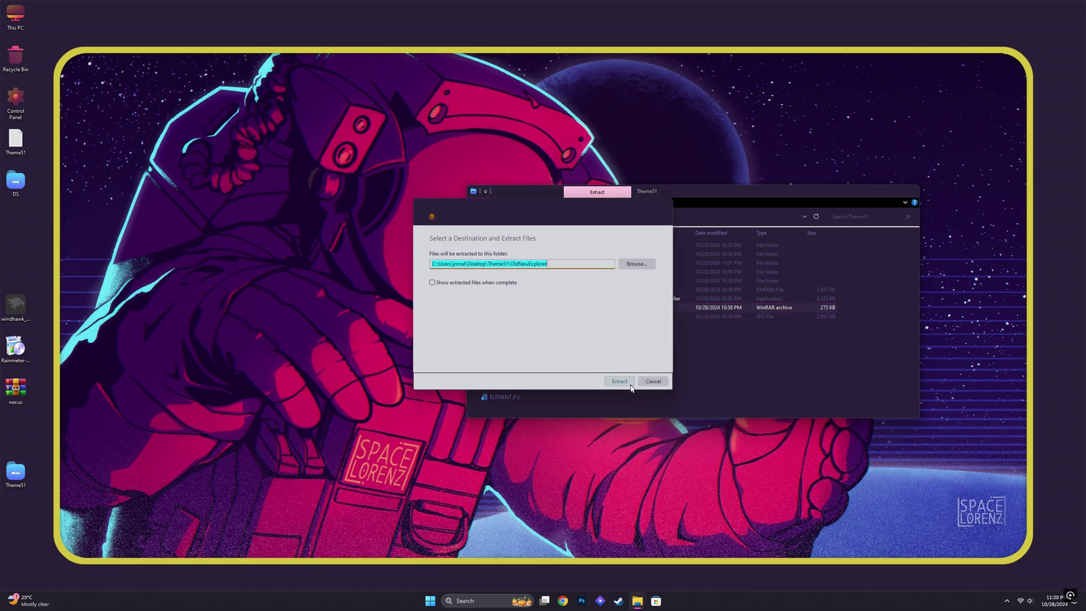
pyautogui.click(625, 383)
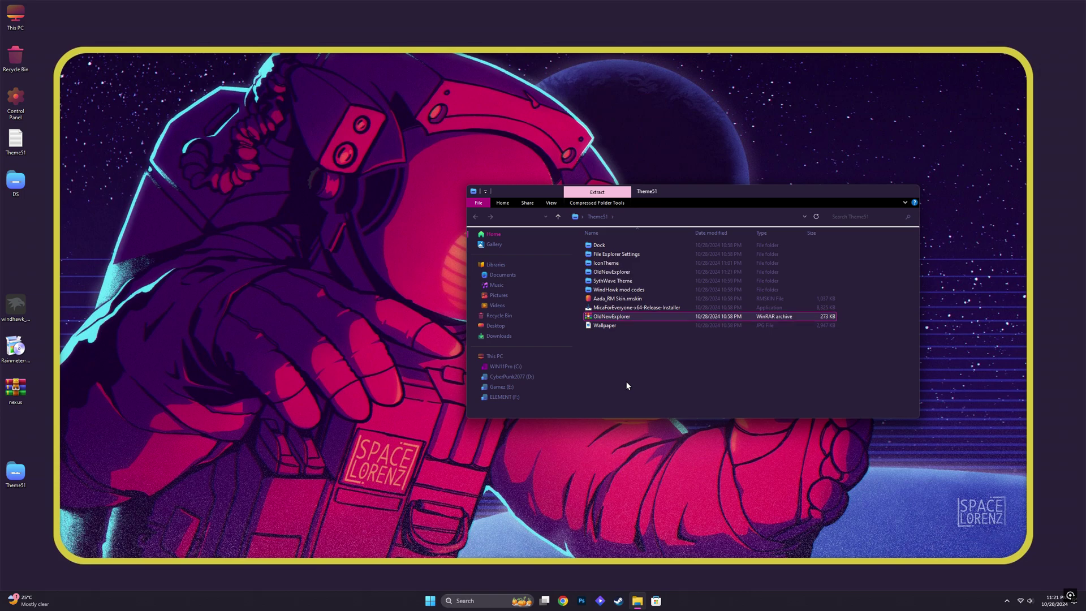
# Move the extracted OldNewExplorer folder from Theme51 to the root of the WIN11Pro (C:) drive
pyautogui.click(619, 274)
pyautogui.rightClick(619, 275)
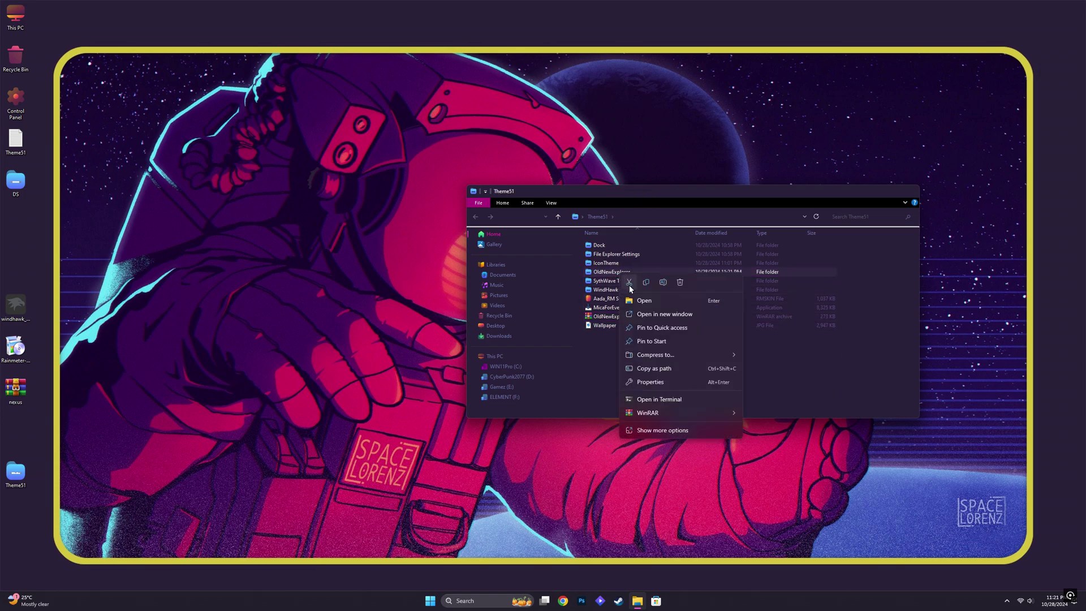
pyautogui.click(629, 286)
pyautogui.click(506, 355)
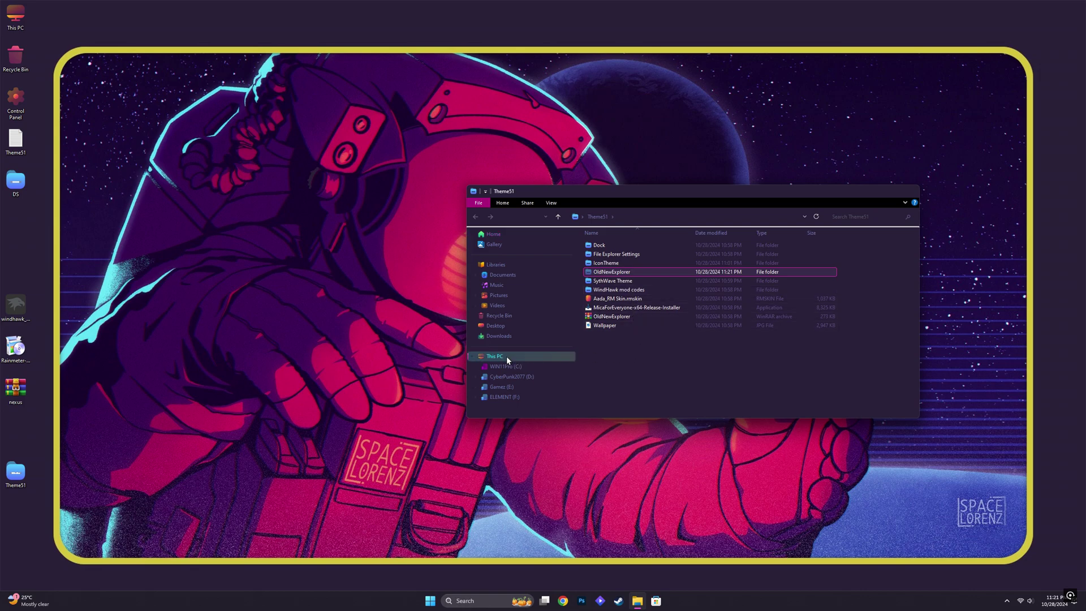
pyautogui.doubleClick(619, 241)
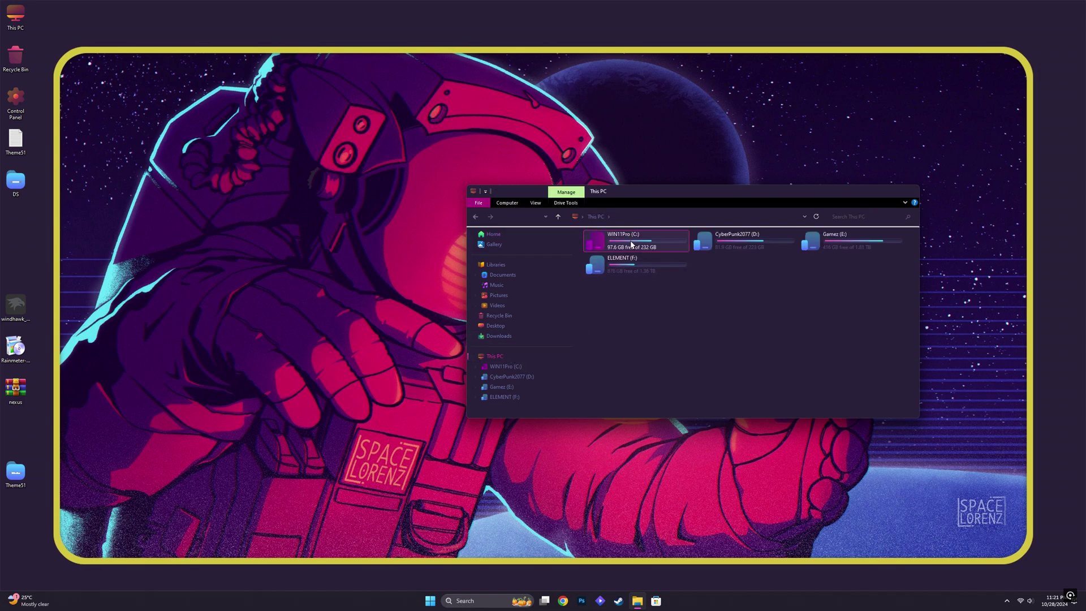
pyautogui.rightClick(690, 343)
pyautogui.click(701, 354)
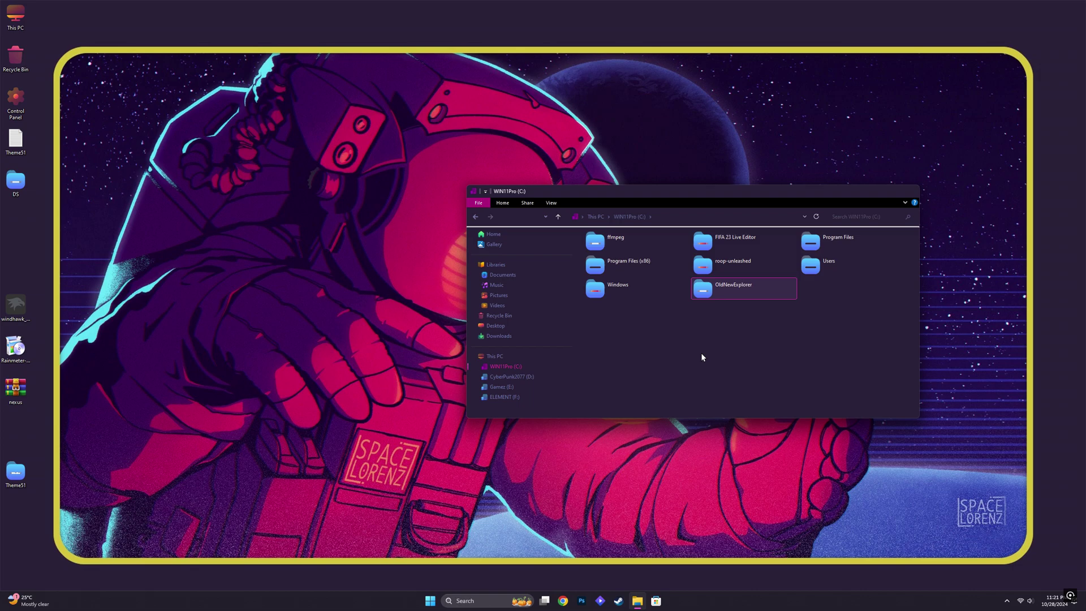
# Run OldNewExplorerCfg from C:\OldNewExplorer, install the shell extension with administrator approval, and close the configuration window
pyautogui.doubleClick(710, 289)
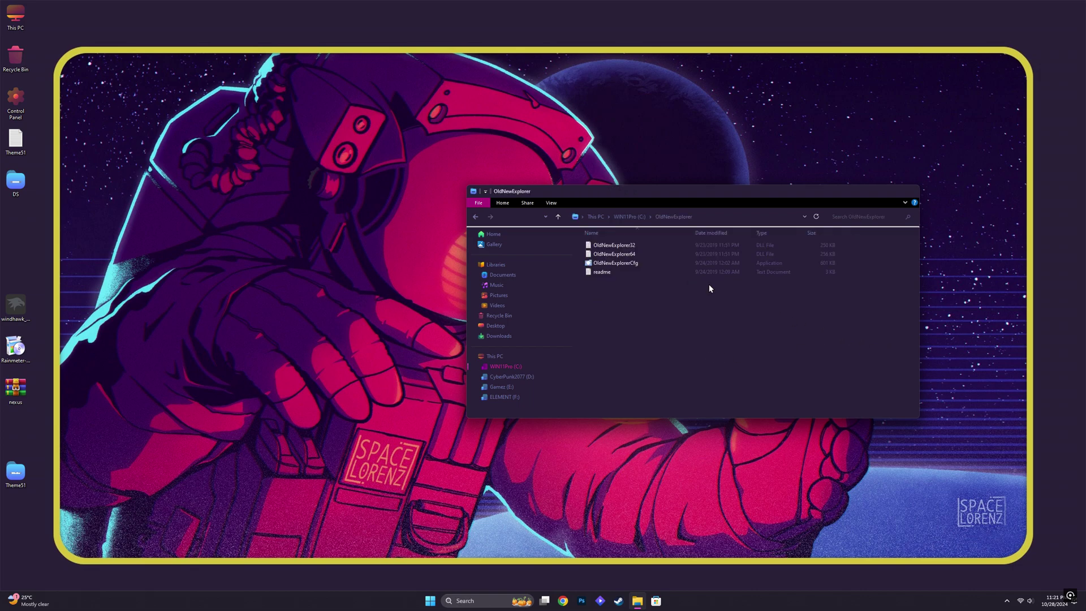
pyautogui.doubleClick(618, 262)
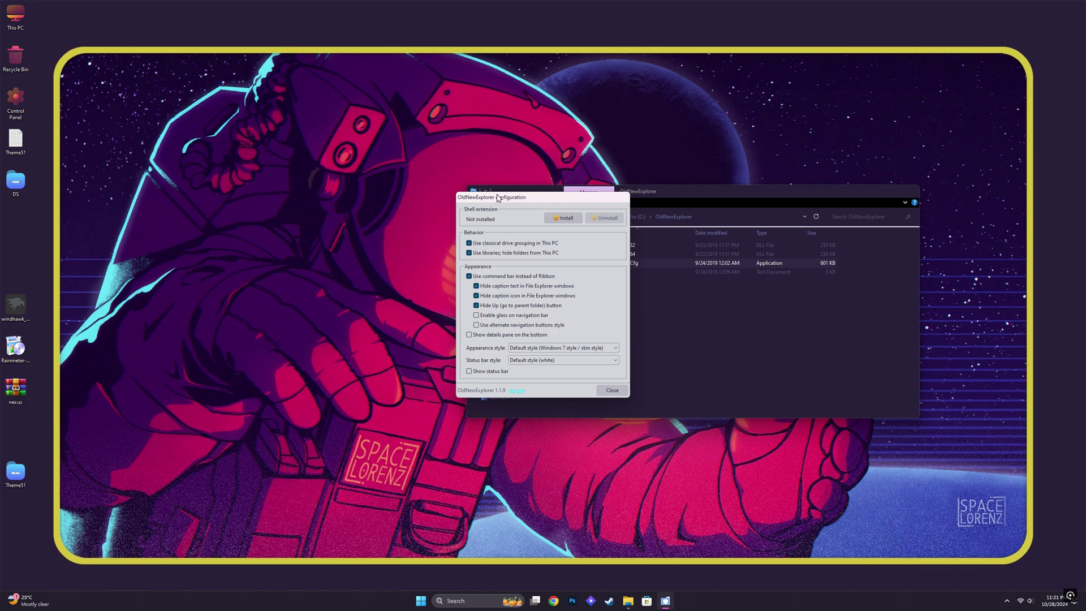
pyautogui.moveTo(499, 197); pyautogui.dragTo(319, 186)
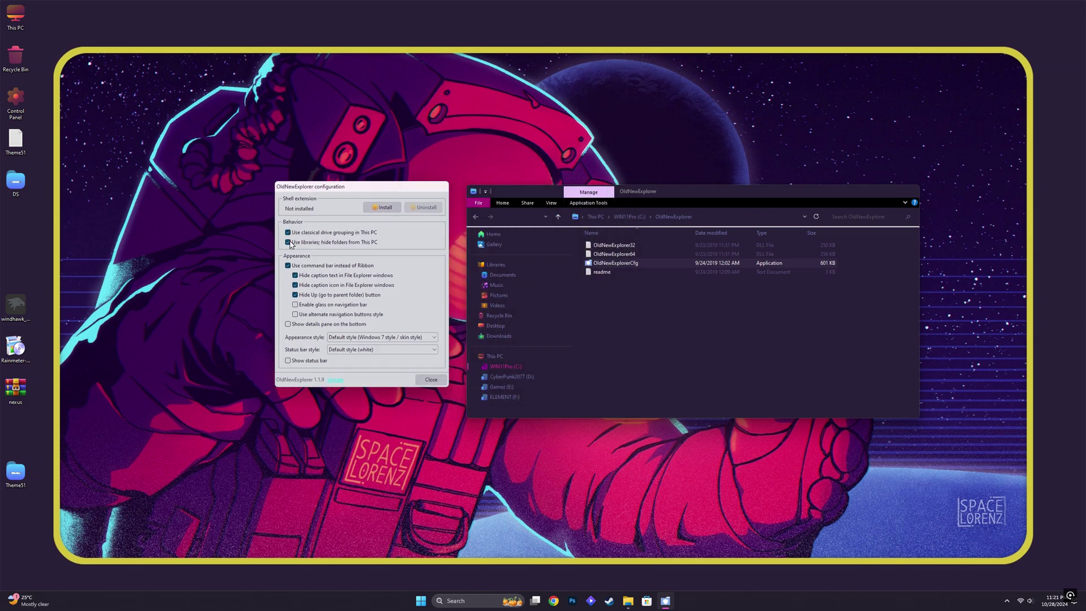
pyautogui.click(383, 207)
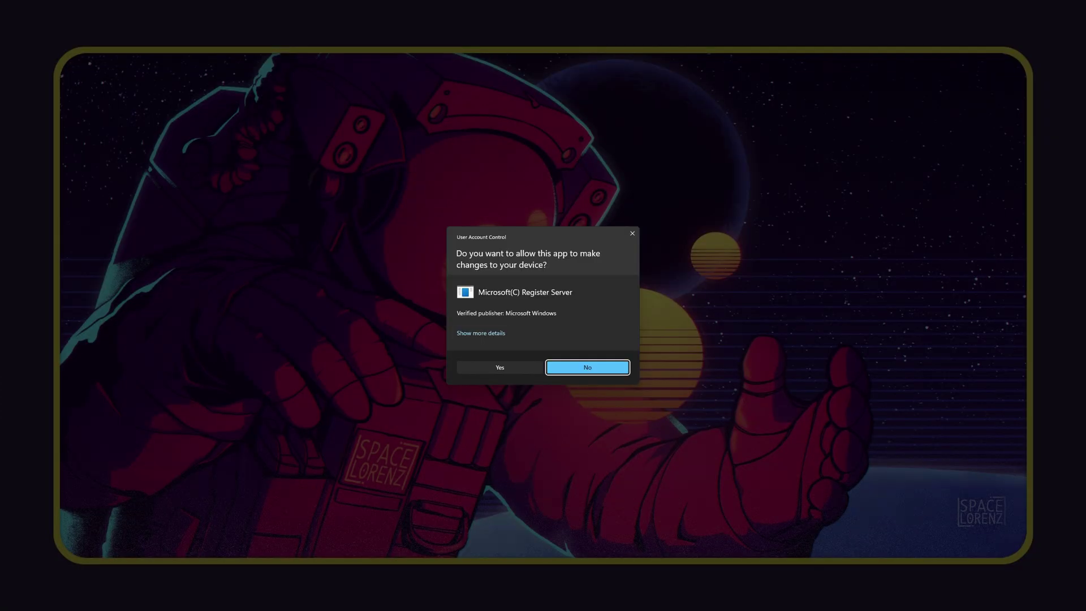
pyautogui.click(500, 367)
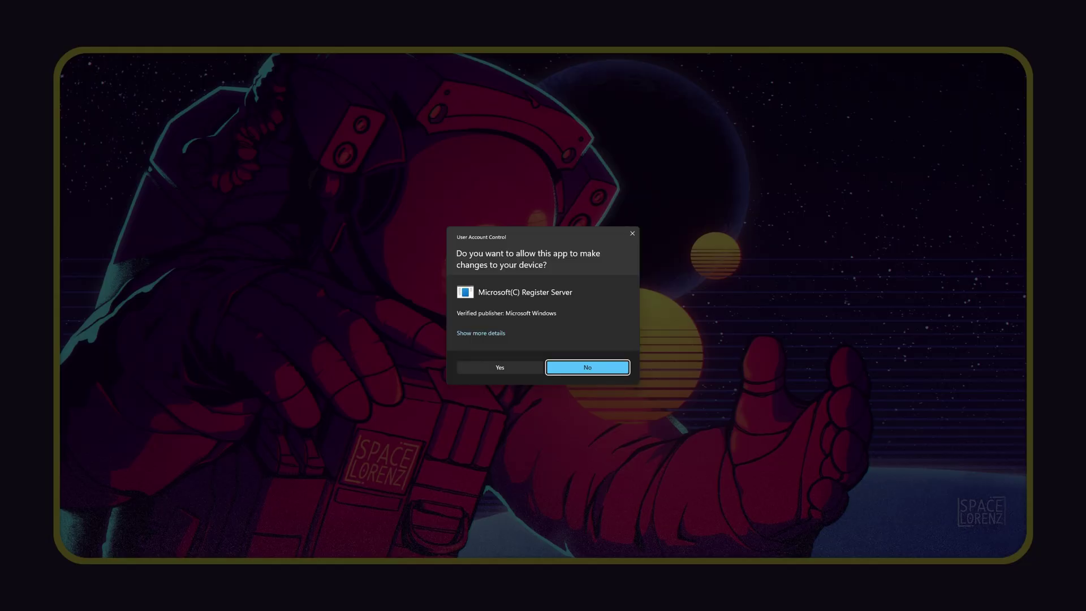
pyautogui.click(499, 366)
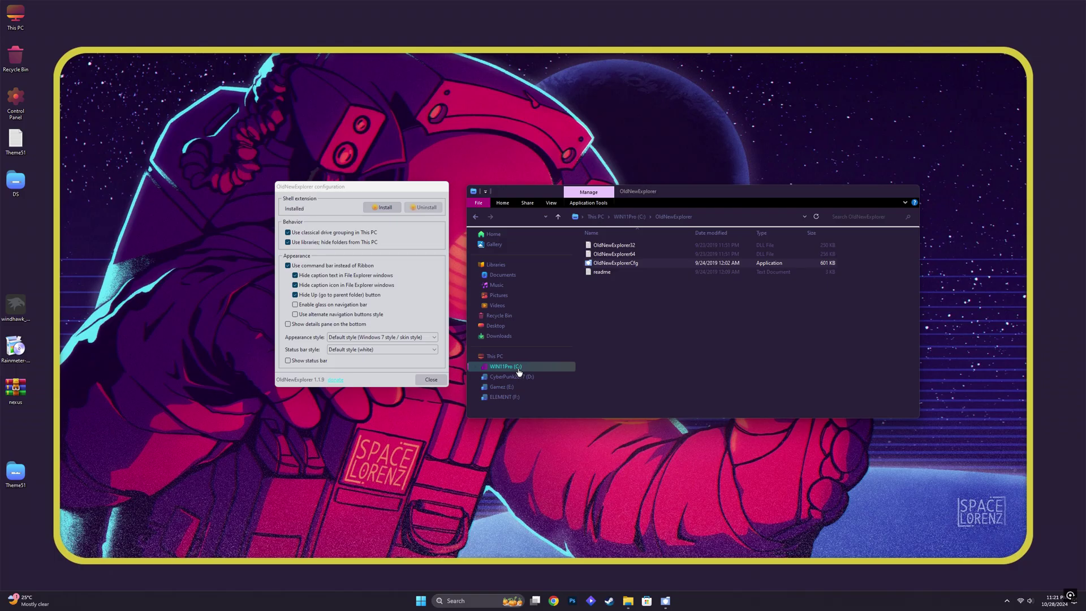
pyautogui.click(431, 380)
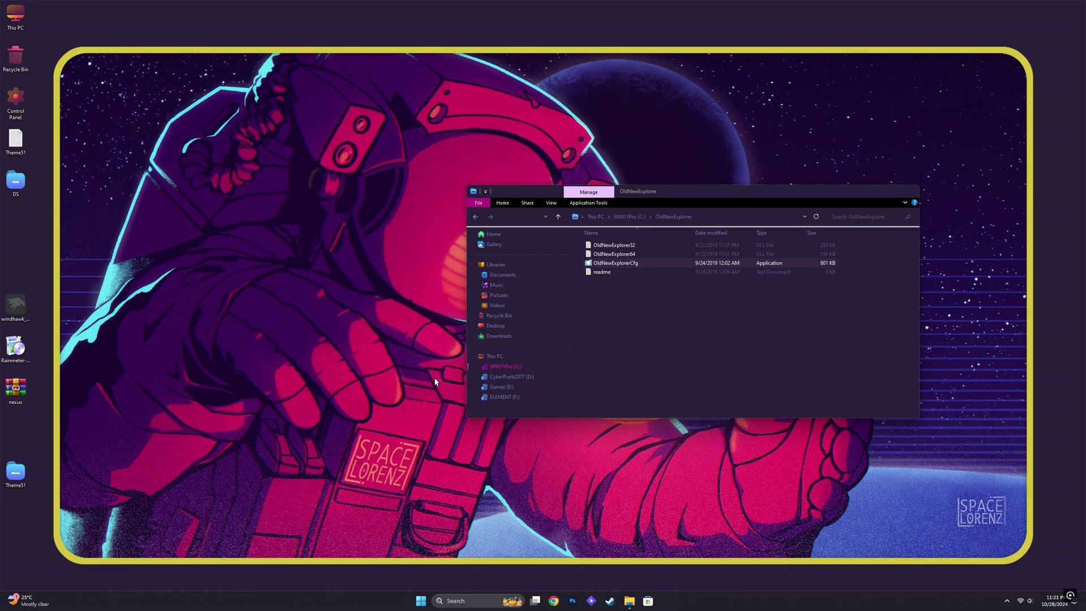
# Close the OldNewExplorer folder and check the File Explorer look in a fresh This PC window
pyautogui.click(906, 192)
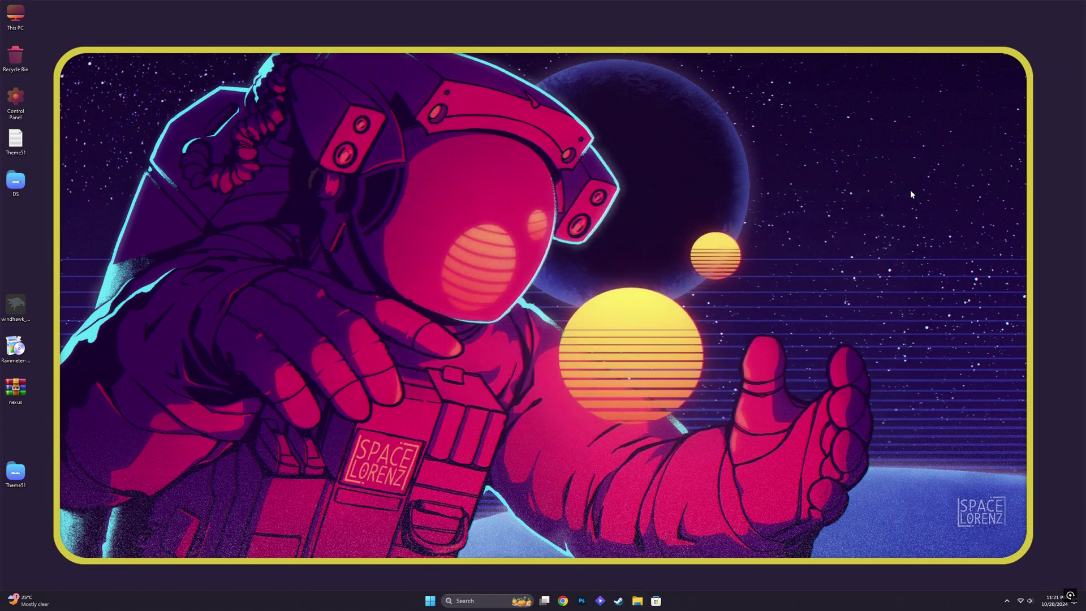
pyautogui.doubleClick(15, 16)
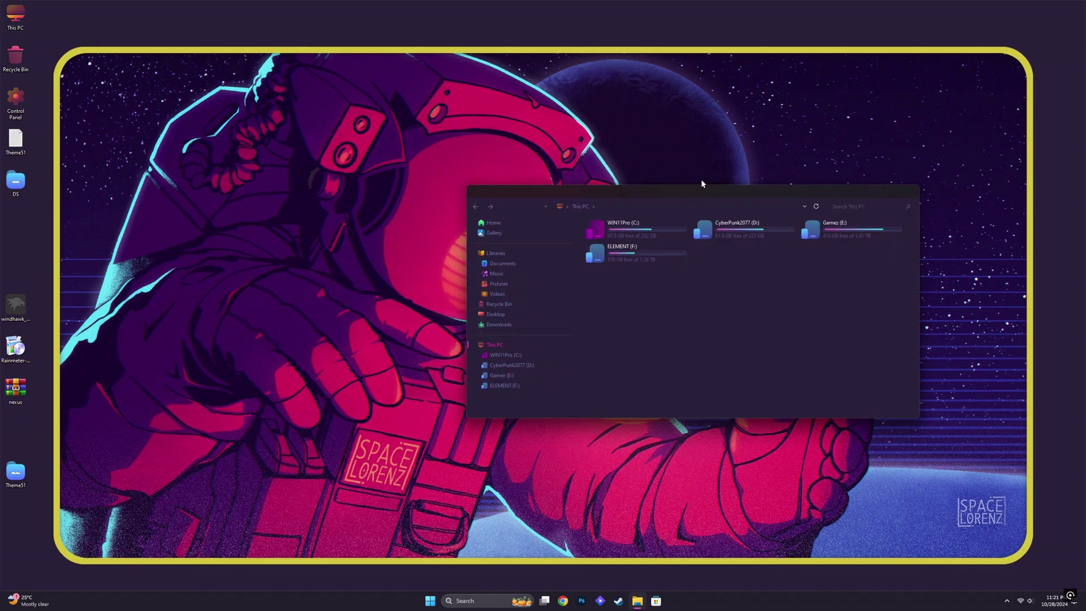
pyautogui.click(906, 192)
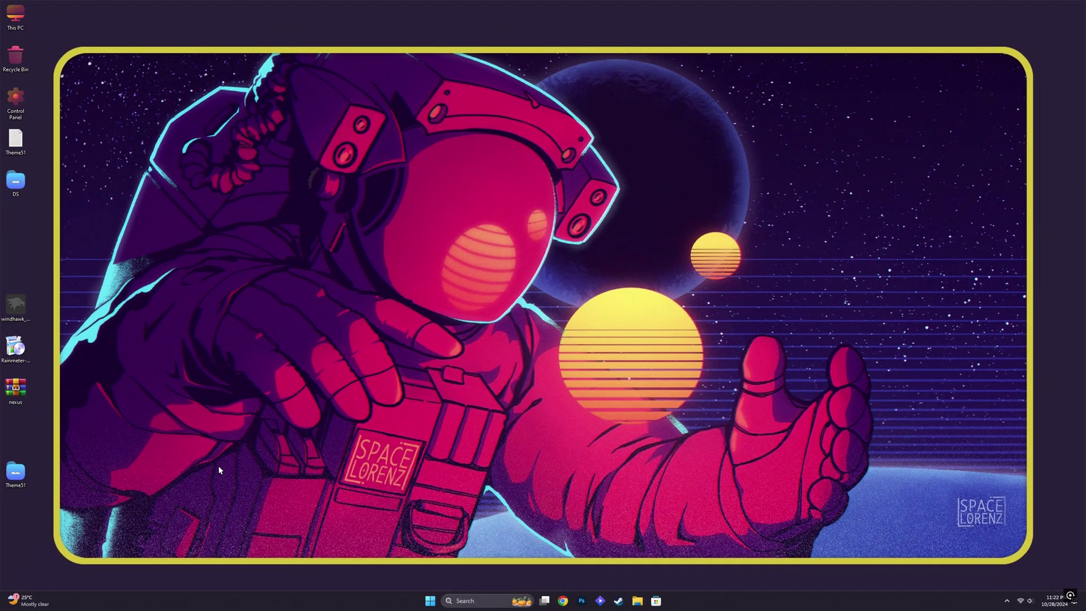
# Install Mica For Everyone 1.3.1.2 from Theme51 for all users in the default folder without a desktop shortcut, then close the folder
pyautogui.doubleClick(15, 473)
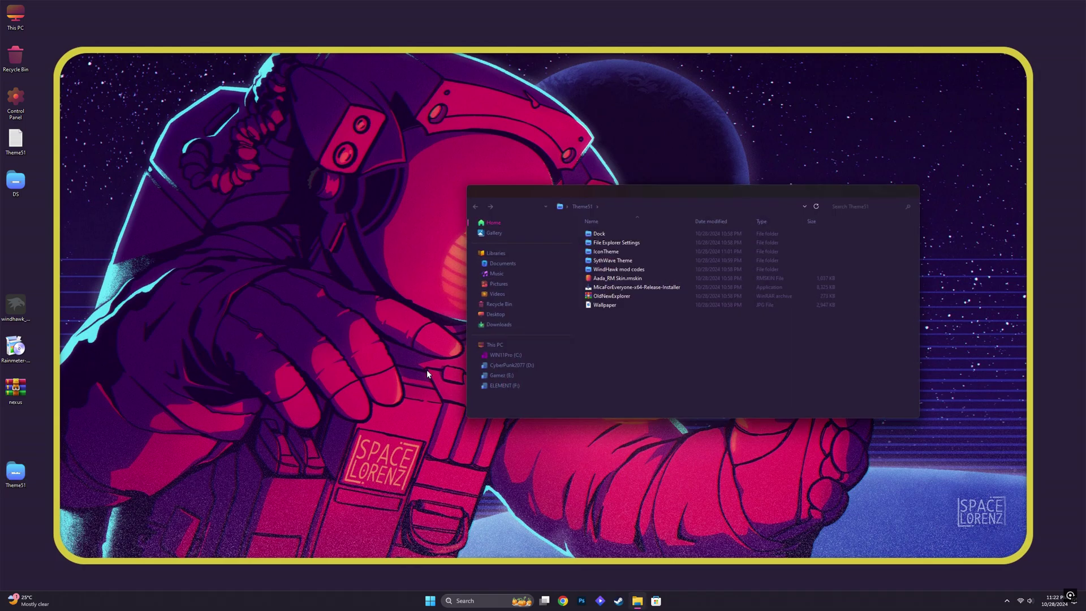
pyautogui.doubleClick(632, 287)
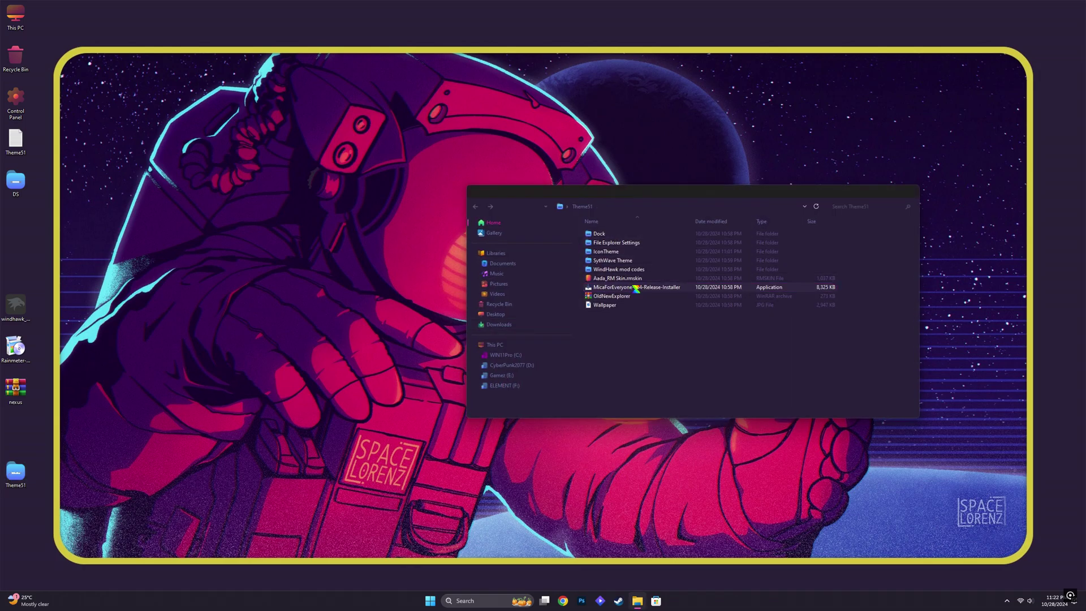
pyautogui.click(540, 287)
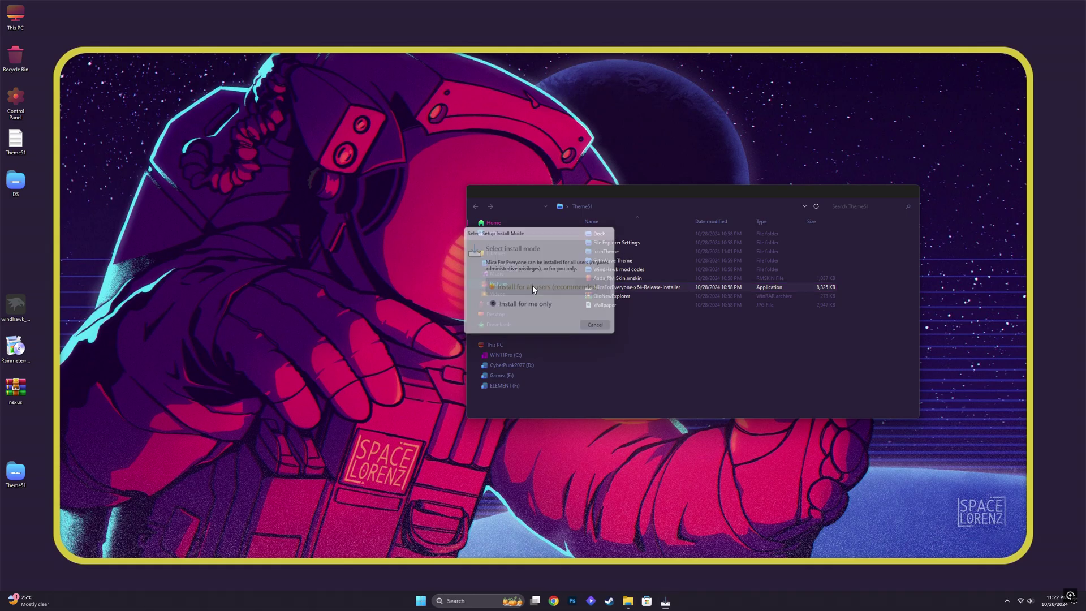
pyautogui.click(496, 374)
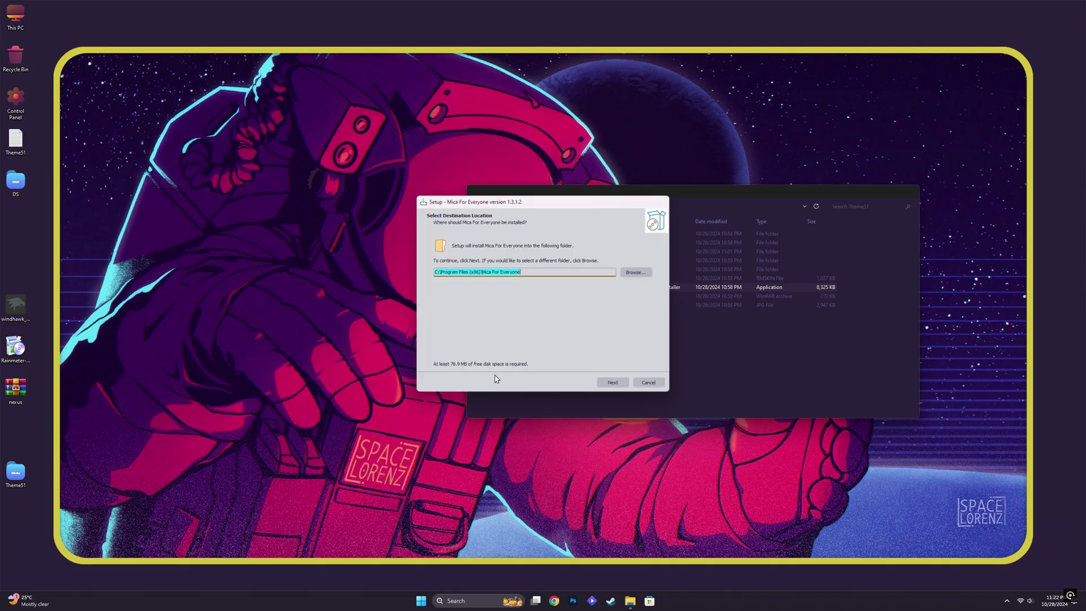
pyautogui.click(612, 383)
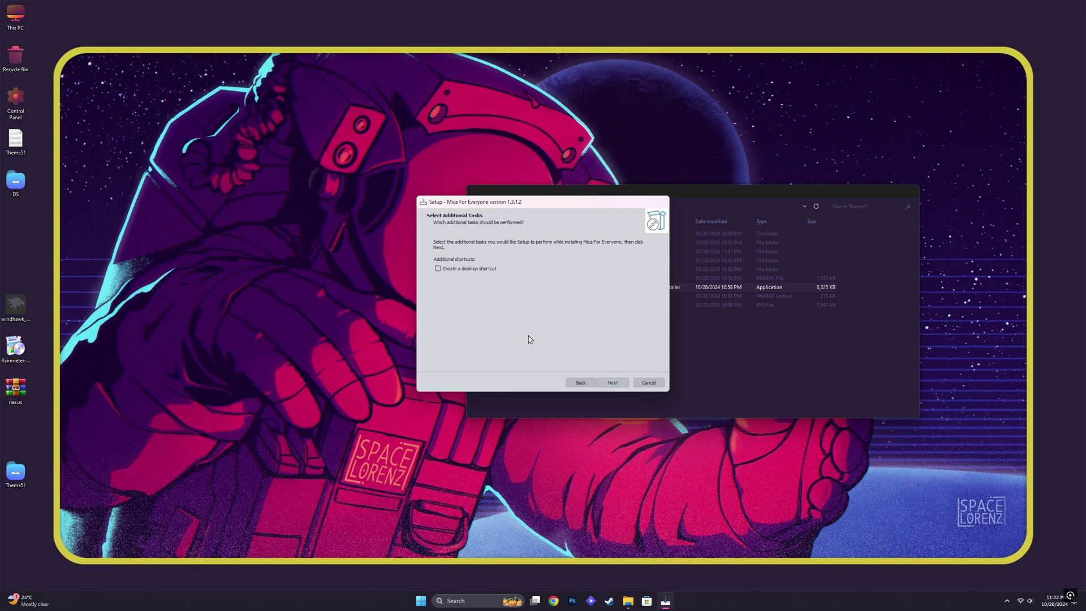
pyautogui.click(611, 384)
pyautogui.click(610, 383)
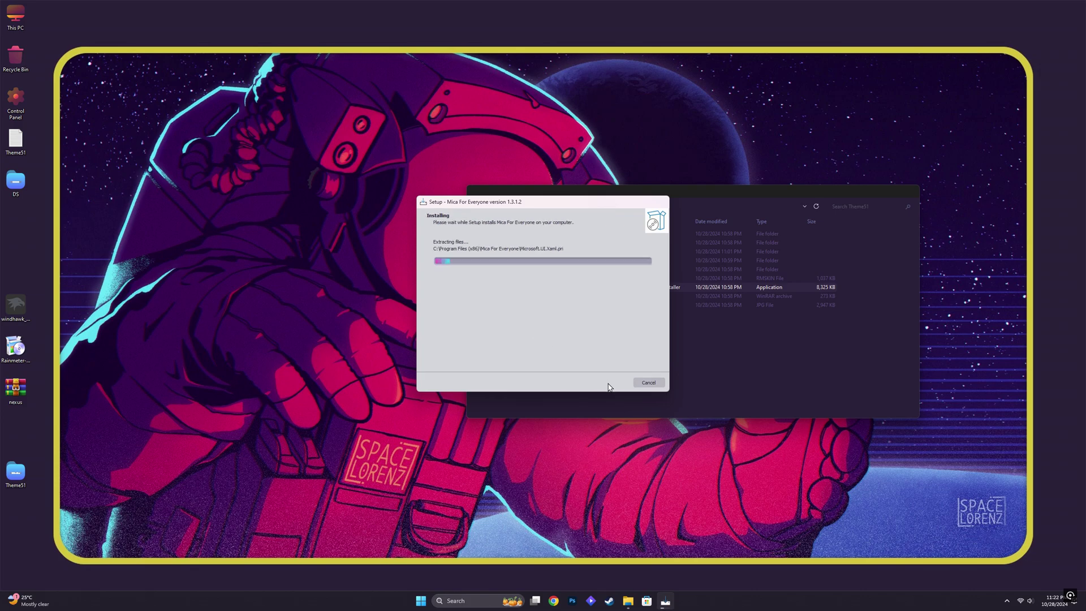
pyautogui.click(611, 384)
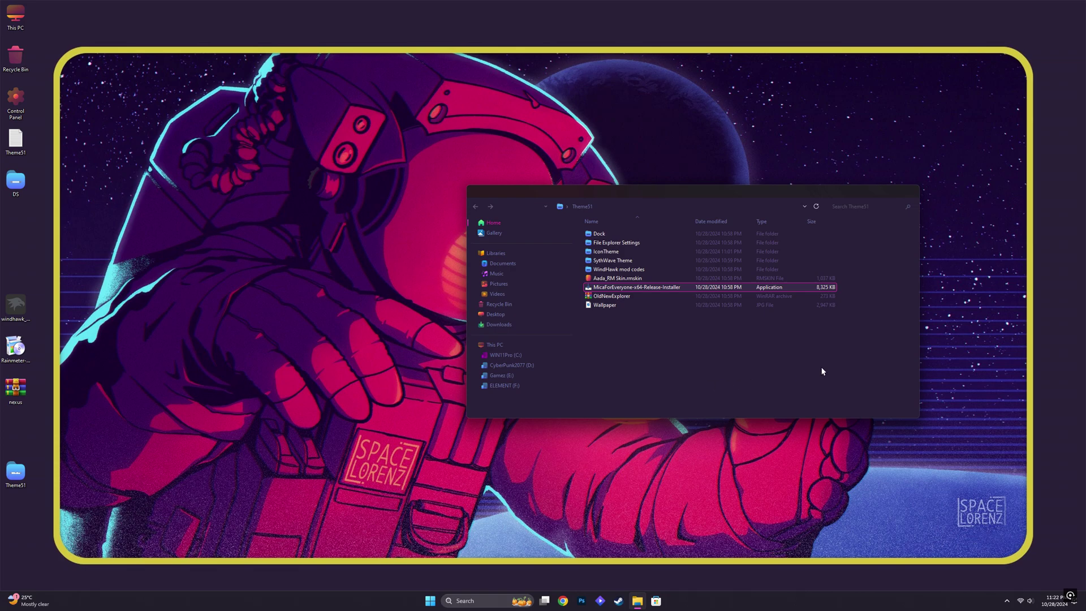
pyautogui.click(905, 191)
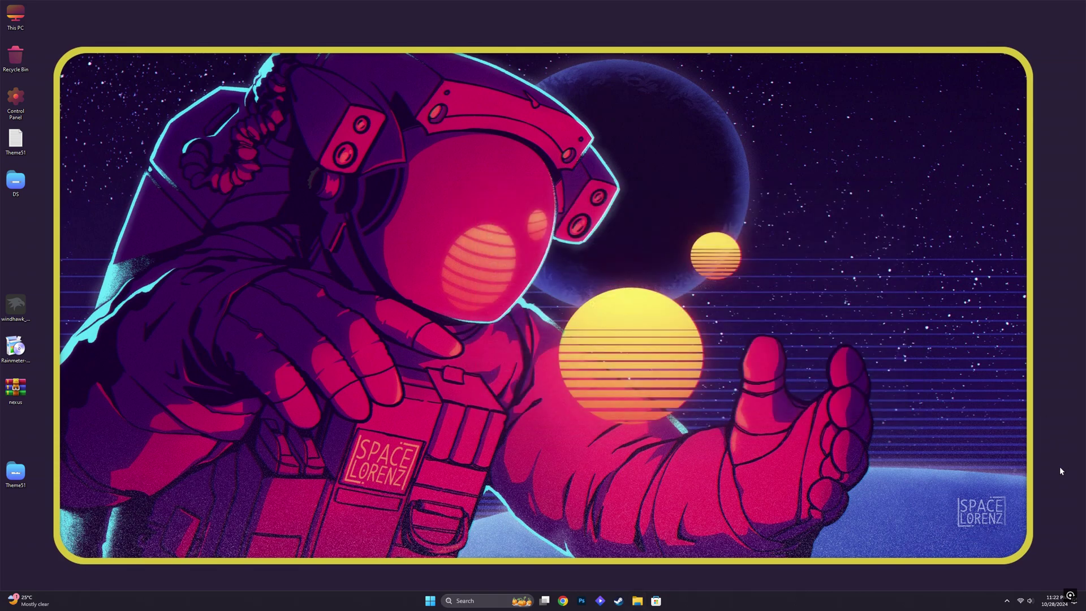
# Open the Mica For Everyone settings and turn on Run on Startup
pyautogui.click(1006, 597)
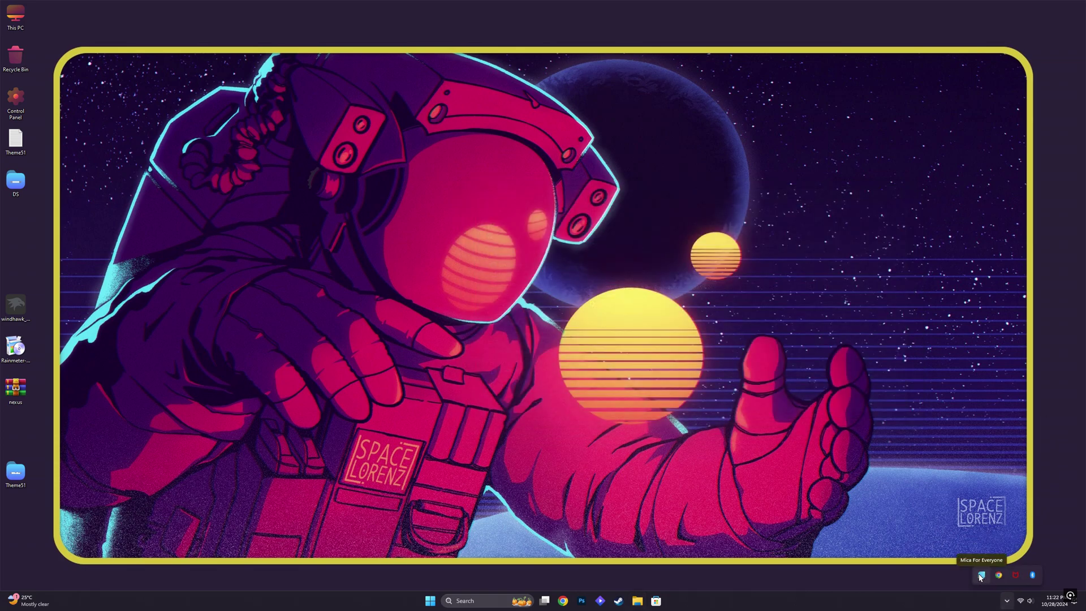
pyautogui.rightClick(980, 575)
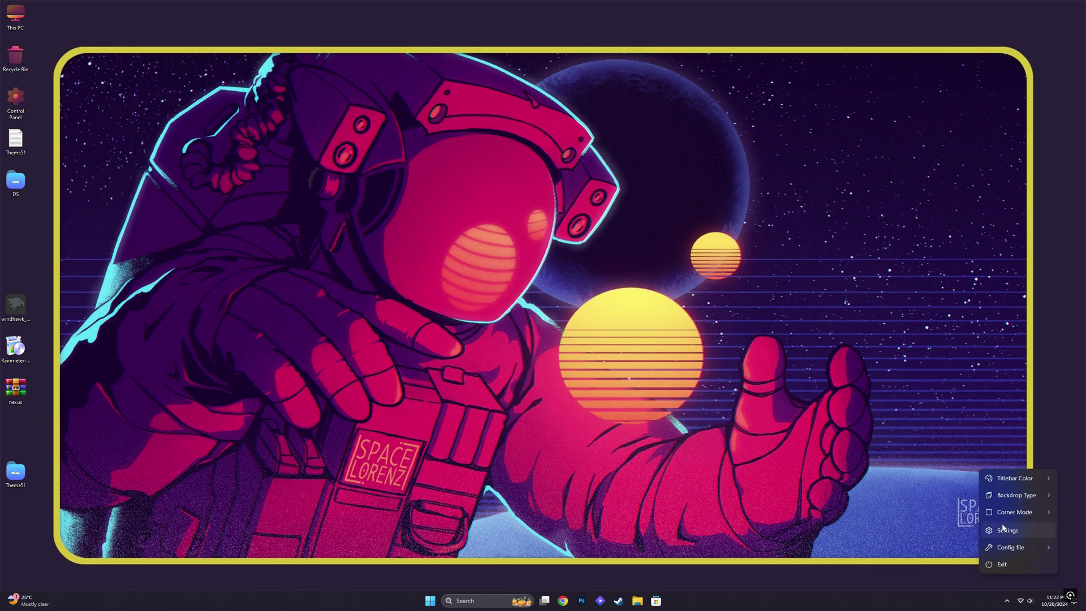
pyautogui.click(1001, 530)
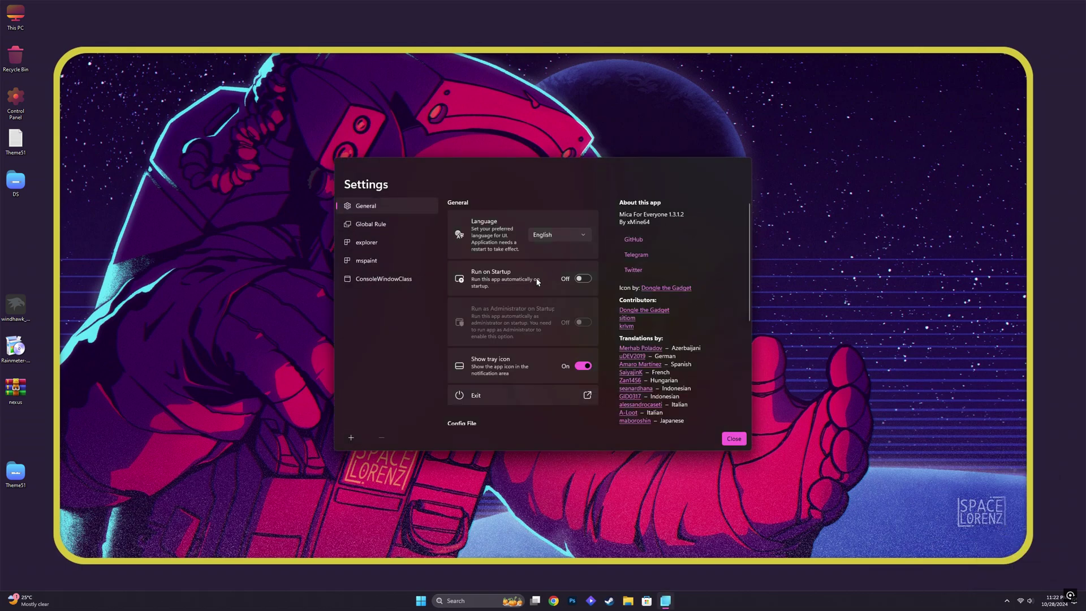
pyautogui.click(583, 279)
# Set the Global Rule to Default titlebar color, None backdrop type and Rounded corner mode
pyautogui.click(393, 231)
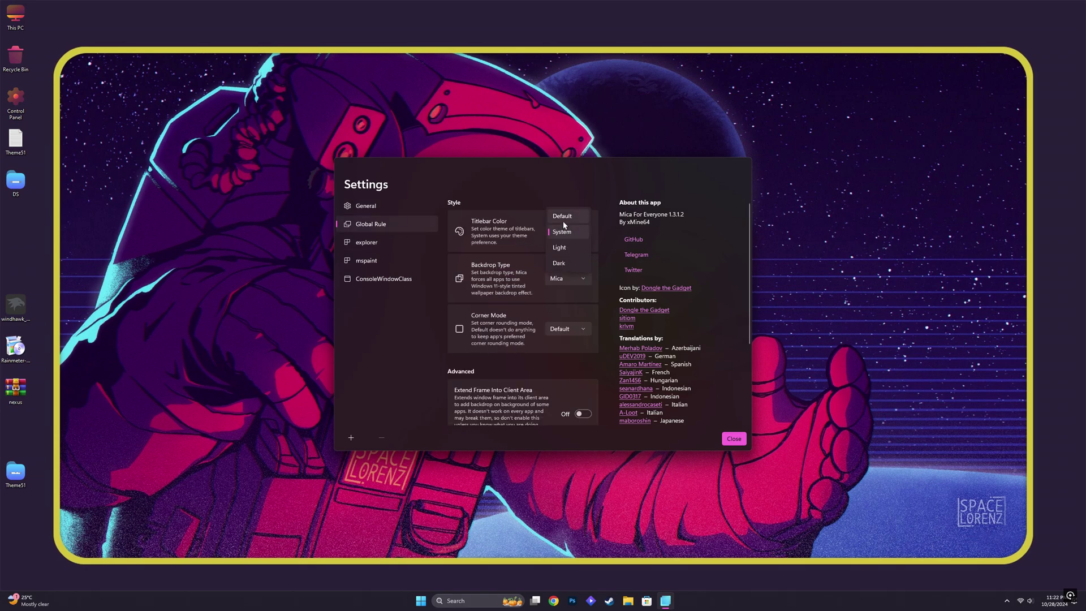
pyautogui.click(563, 214)
pyautogui.click(566, 277)
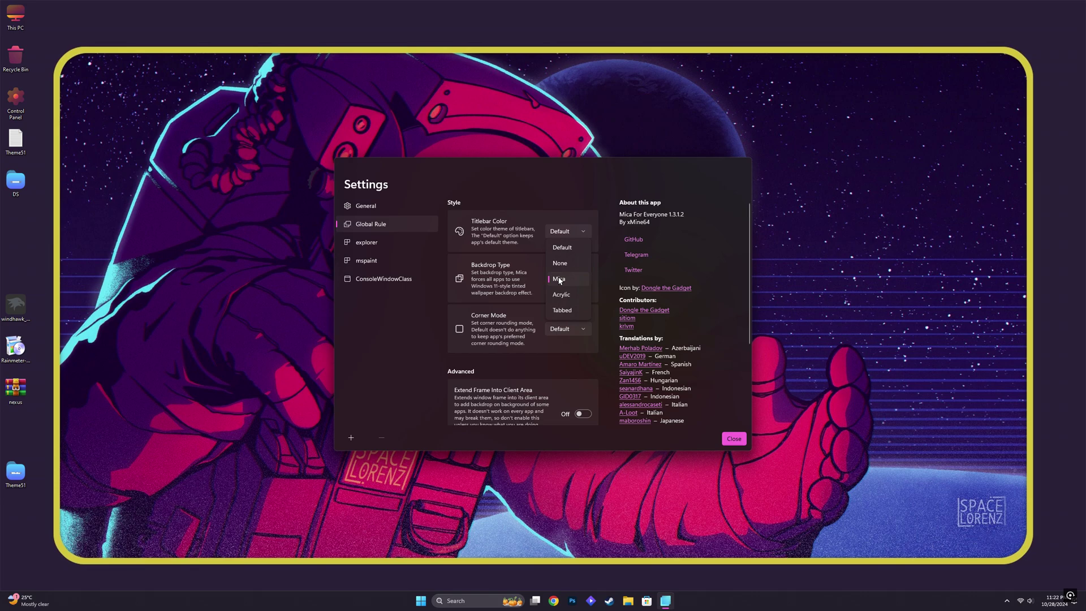
pyautogui.click(571, 264)
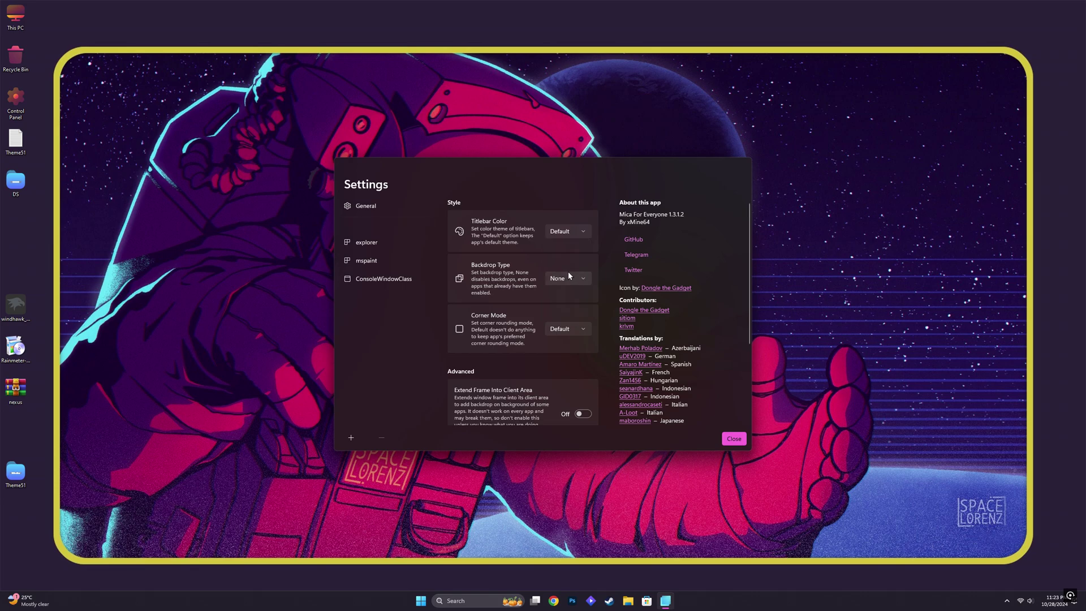
pyautogui.click(564, 329)
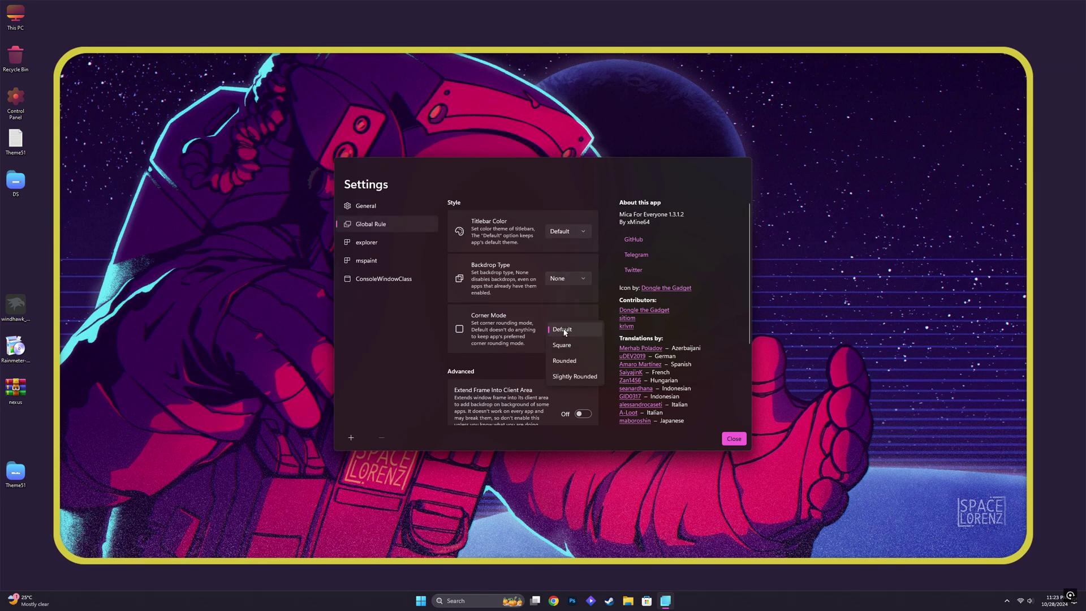
pyautogui.click(566, 360)
# Set the explorer rule to None backdrop type and Rounded corner mode
pyautogui.click(380, 245)
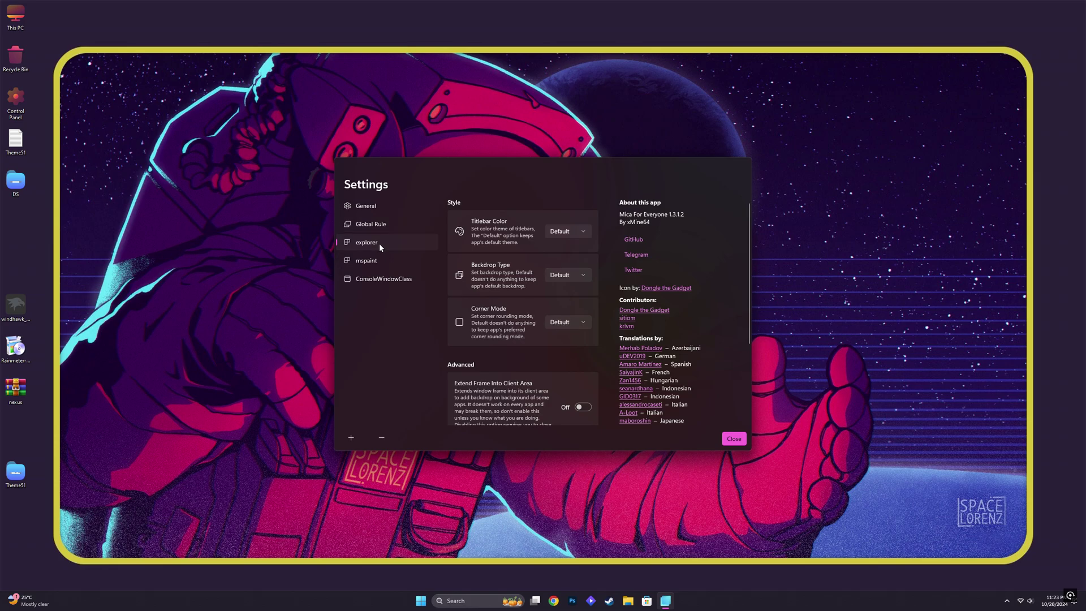
pyautogui.click(568, 274)
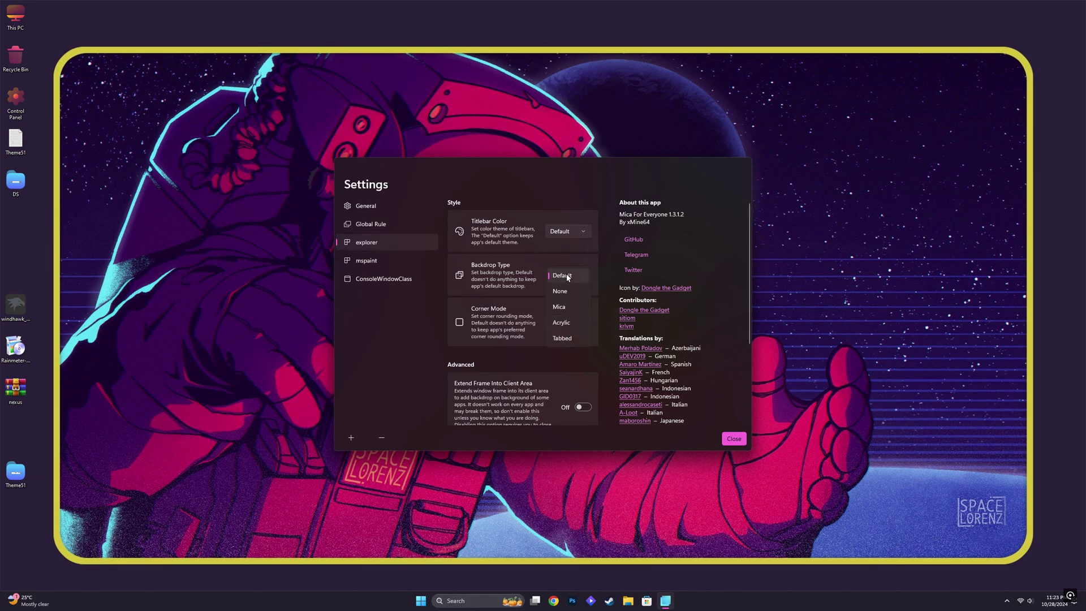
pyautogui.click(561, 292)
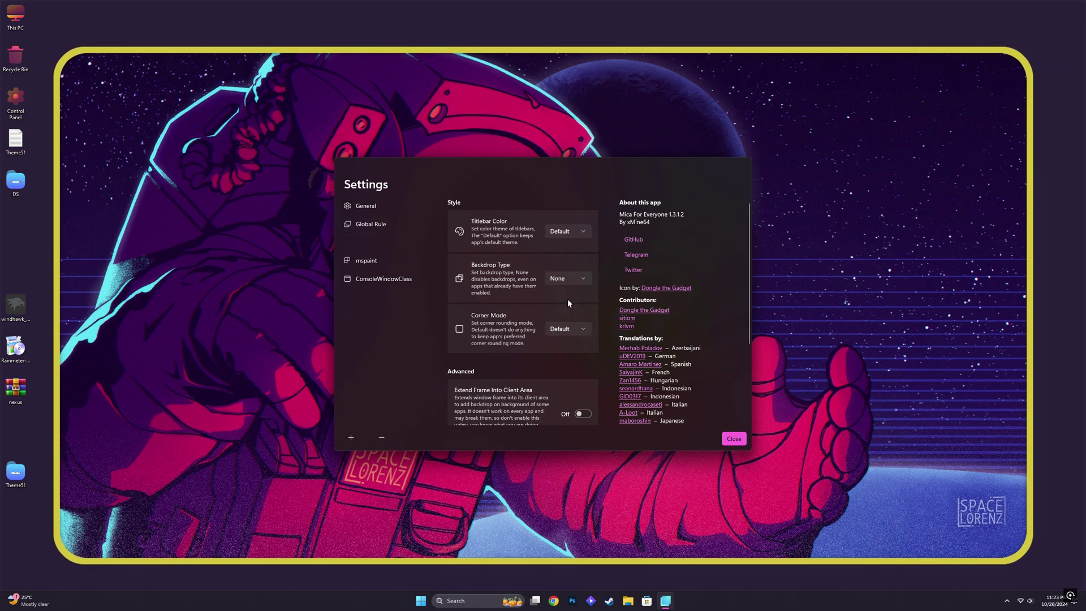
pyautogui.click(572, 330)
pyautogui.click(567, 362)
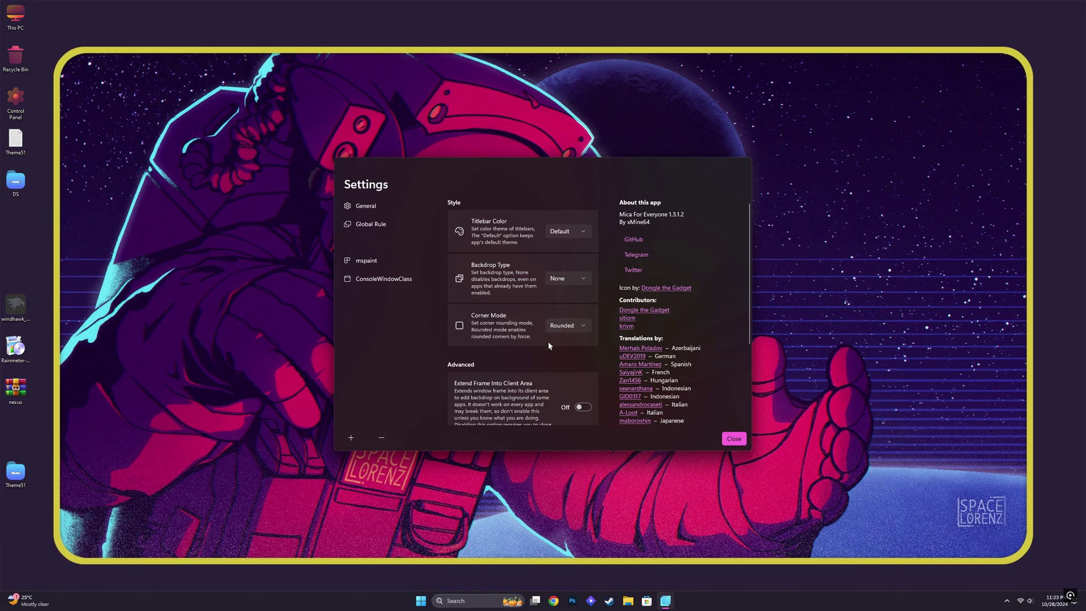
# Set the ConsoleWindowClass rule to Default titlebar color, None backdrop and Rounded corners, and close the settings
pyautogui.click(406, 279)
pyautogui.click(570, 228)
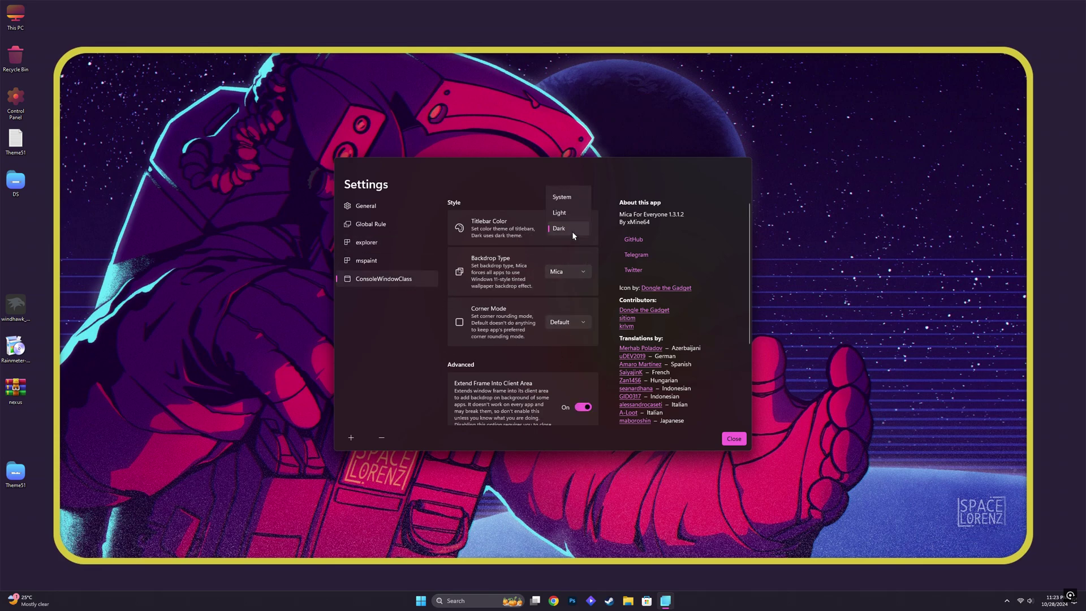
pyautogui.click(567, 183)
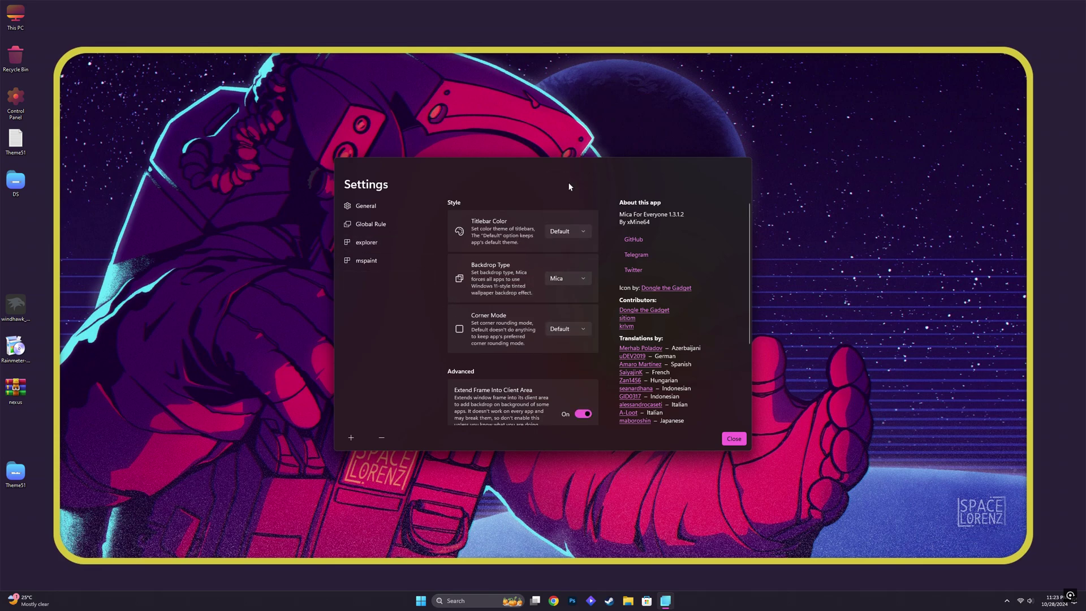
pyautogui.click(557, 274)
pyautogui.click(561, 263)
pyautogui.click(566, 328)
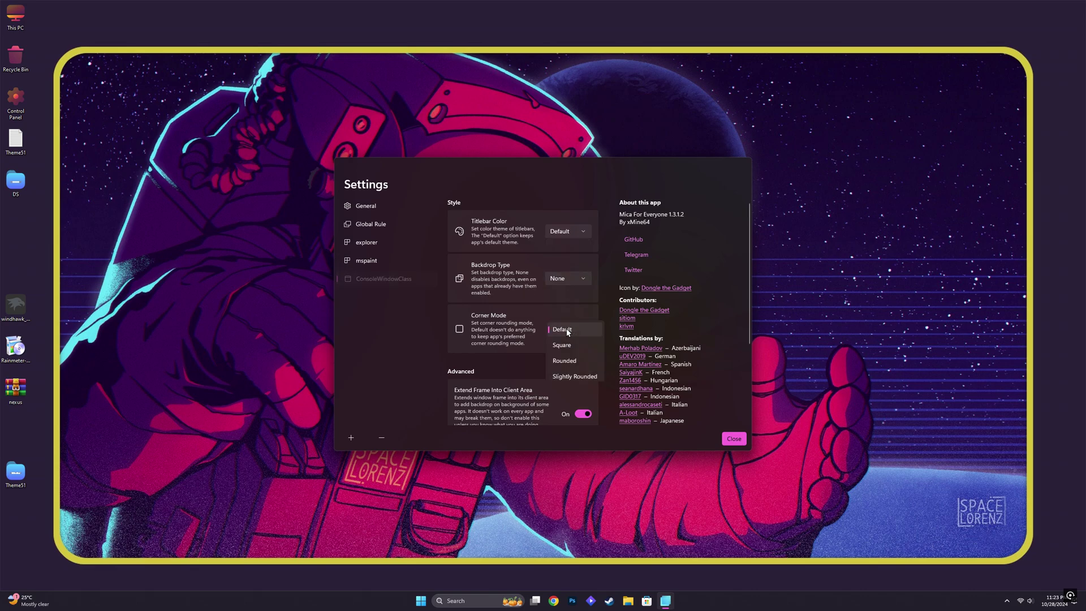
pyautogui.click(565, 360)
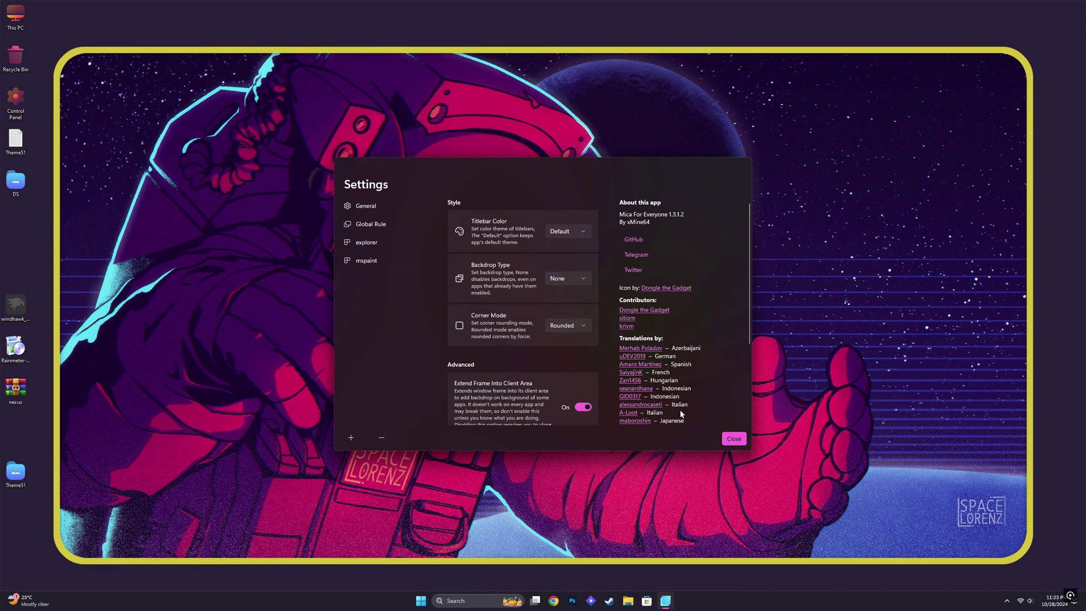
pyautogui.click(734, 439)
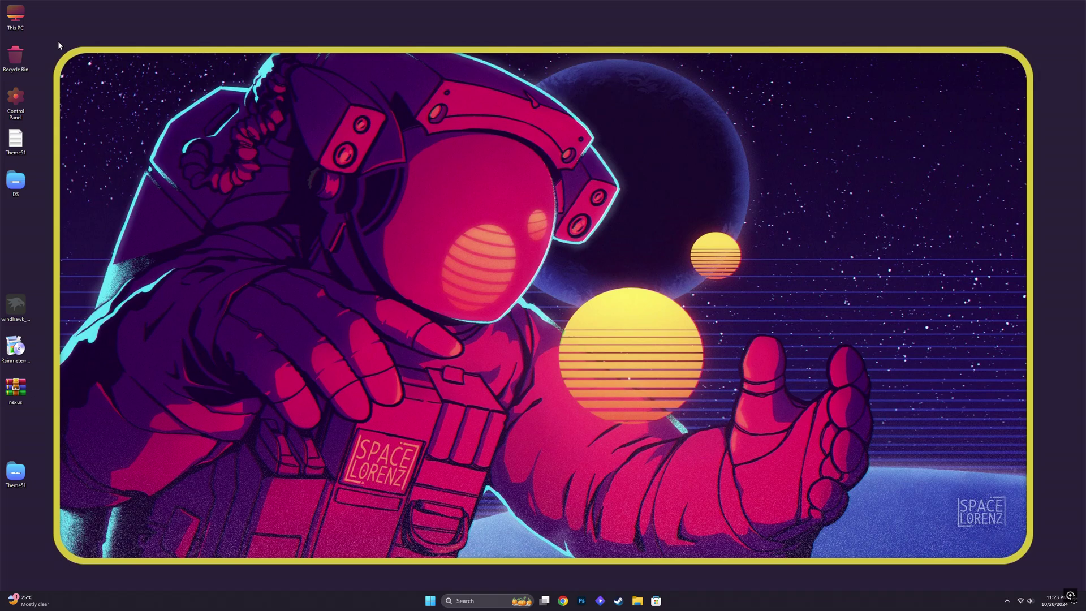
# Check the File Explorer look in This PC and the WIN11Pro (C:) drive, then close the window
pyautogui.doubleClick(10, 16)
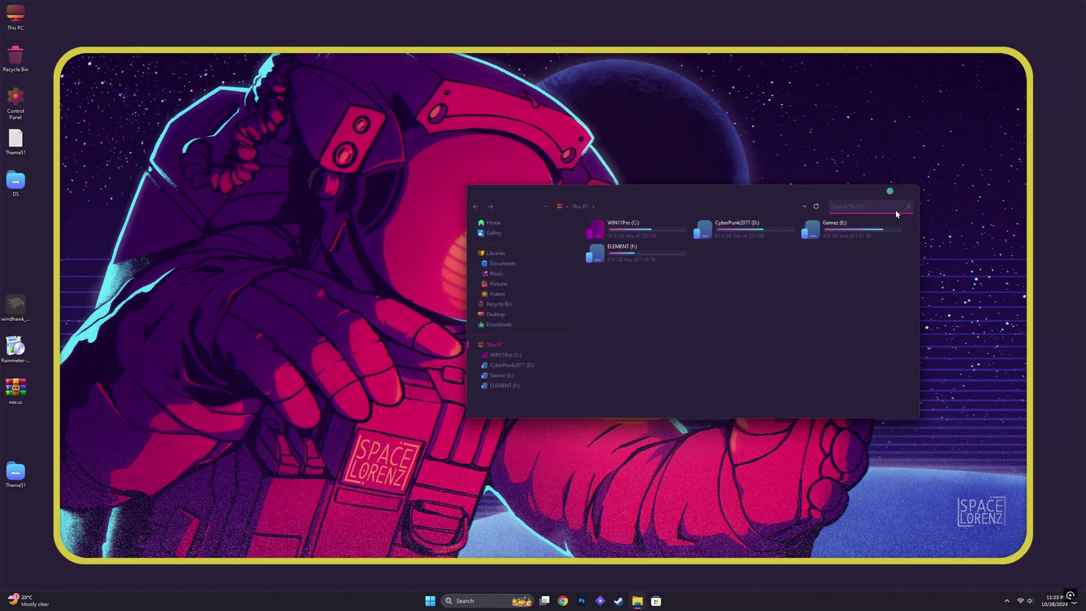
pyautogui.doubleClick(605, 228)
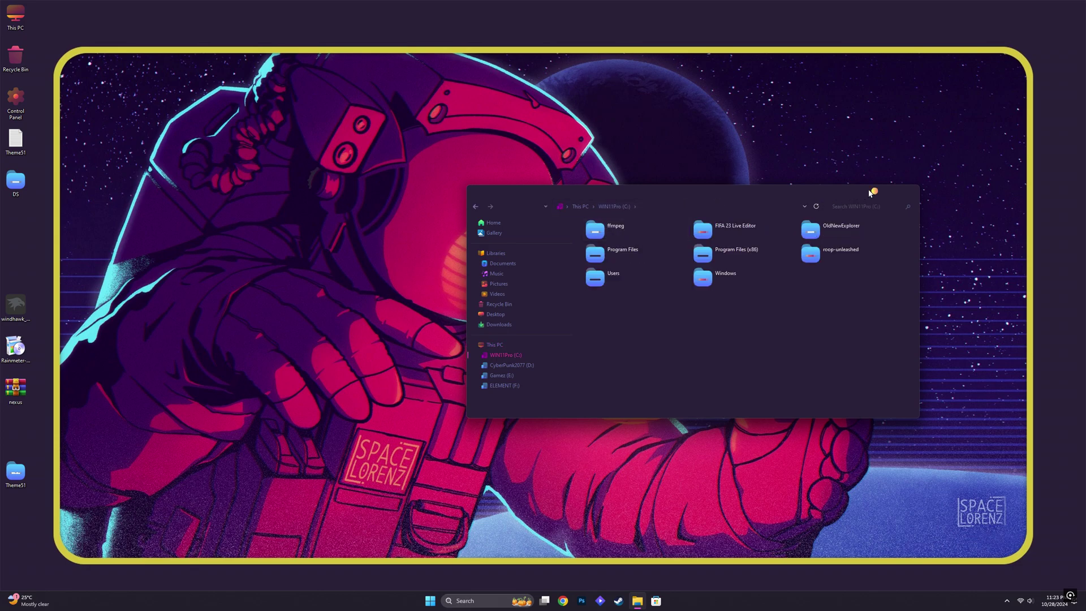
pyautogui.click(905, 191)
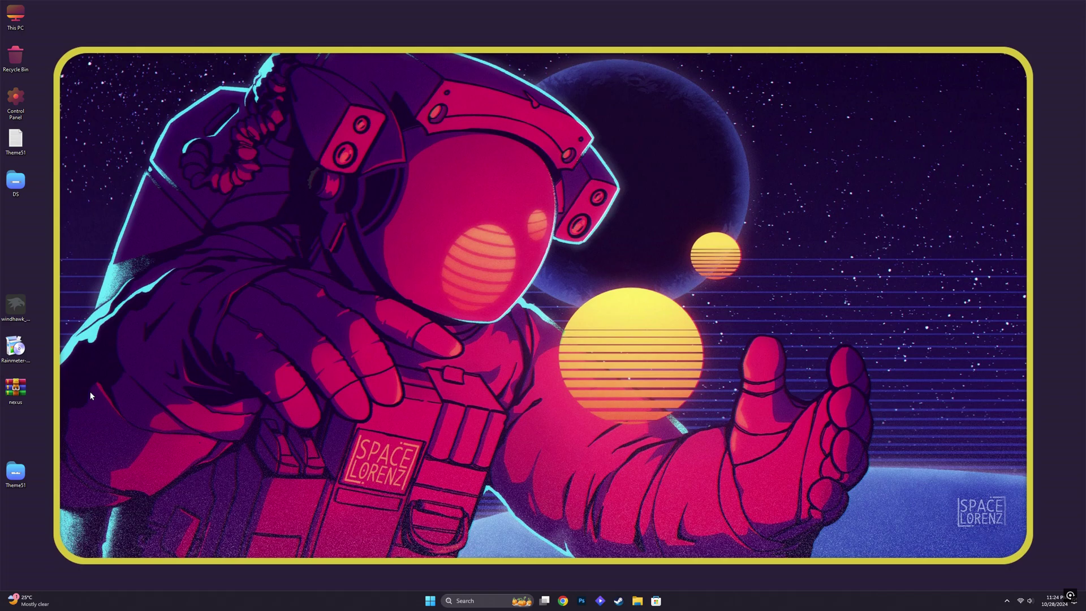
# Install Windhawk v1.5.1 in English as a standard installation with all components in the default folder, and run it
pyautogui.doubleClick(15, 305)
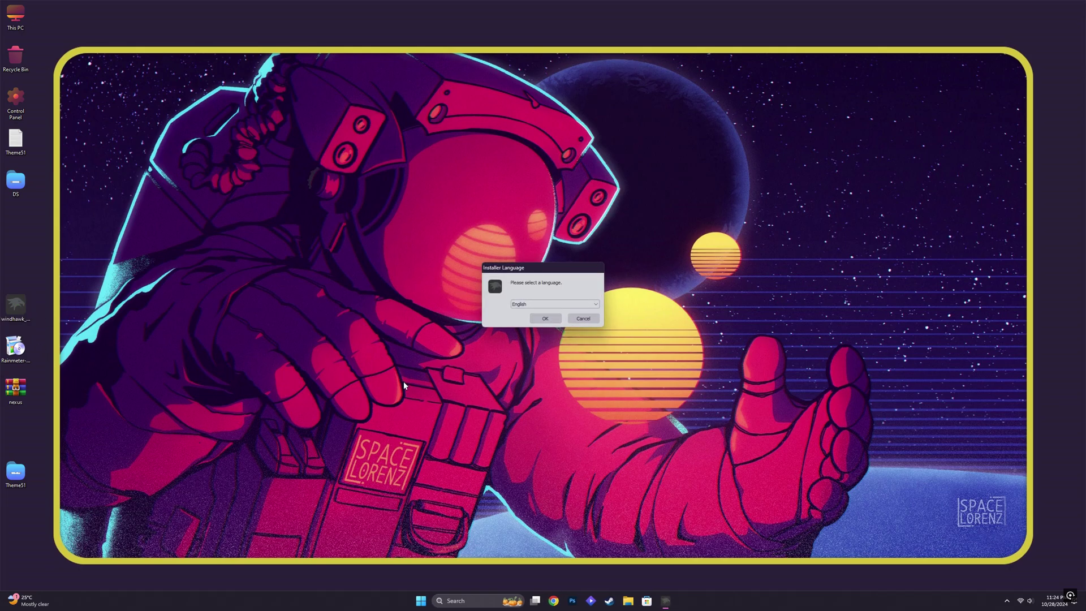
pyautogui.click(546, 319)
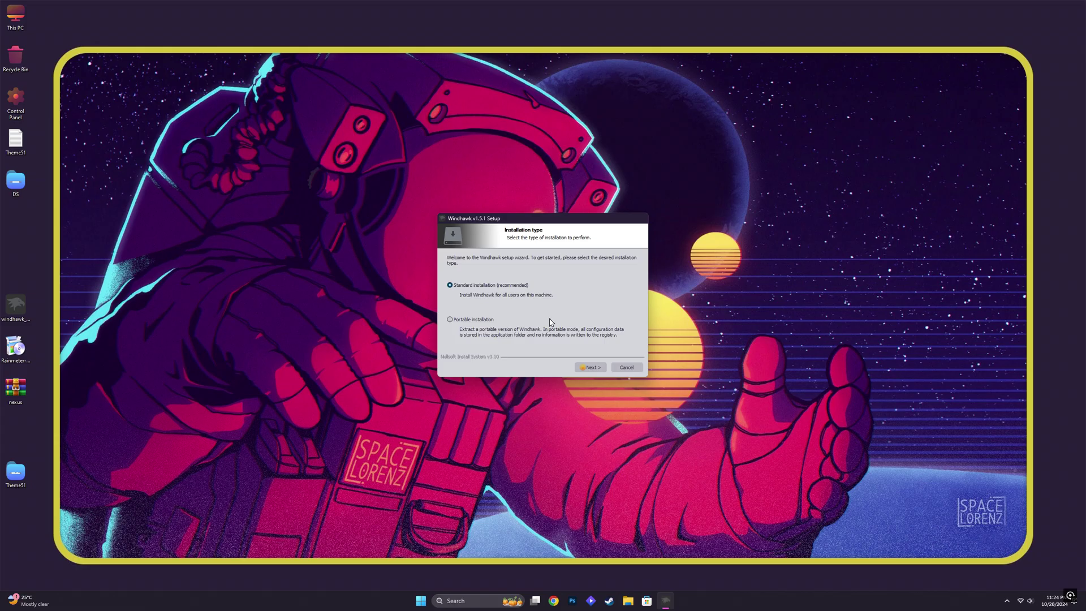
pyautogui.click(590, 368)
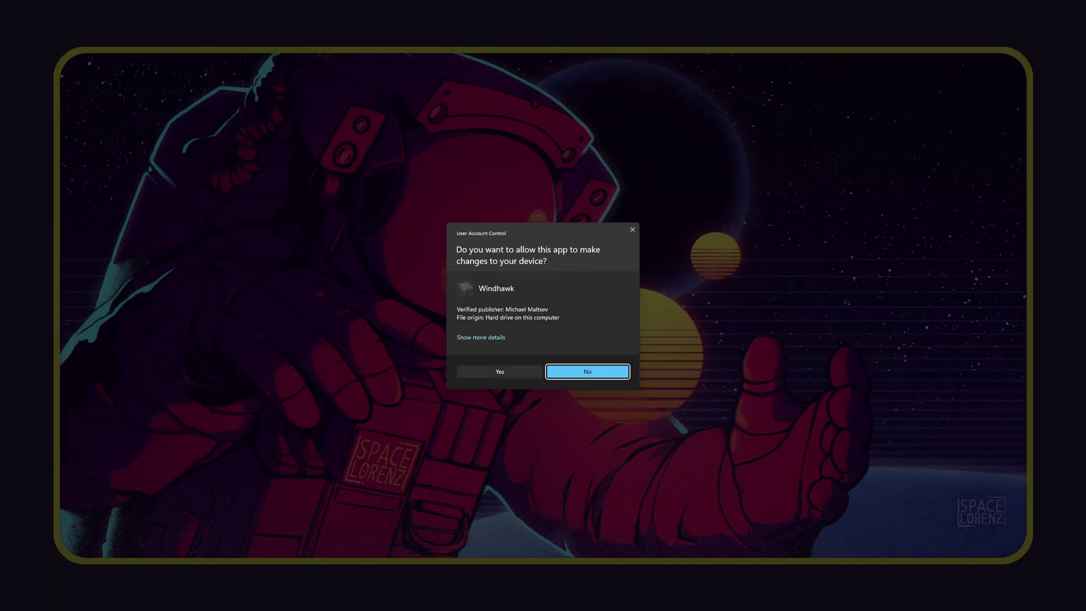
pyautogui.click(499, 371)
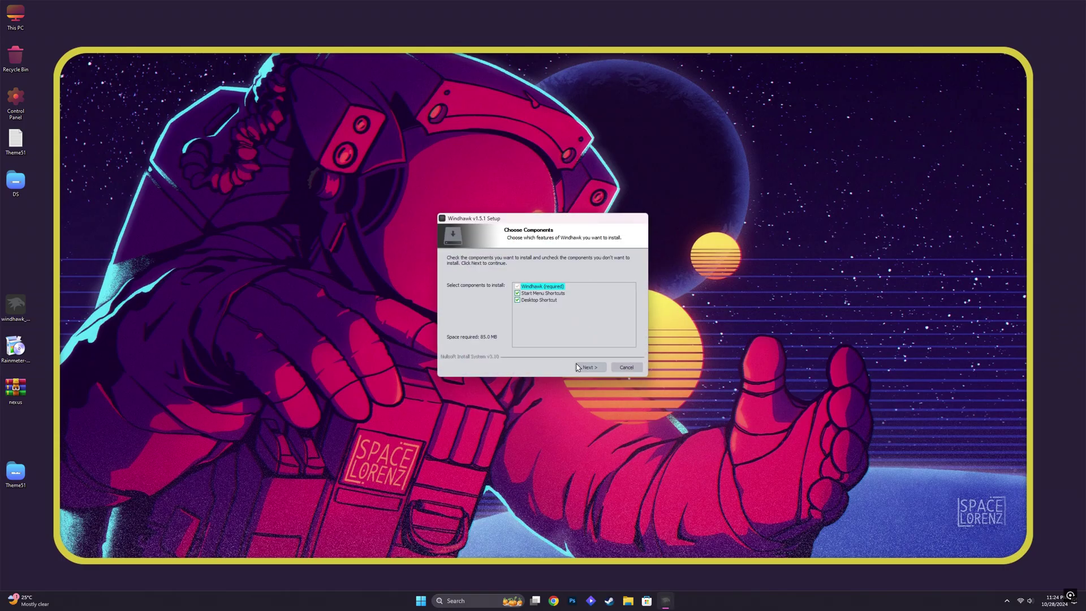
pyautogui.click(578, 368)
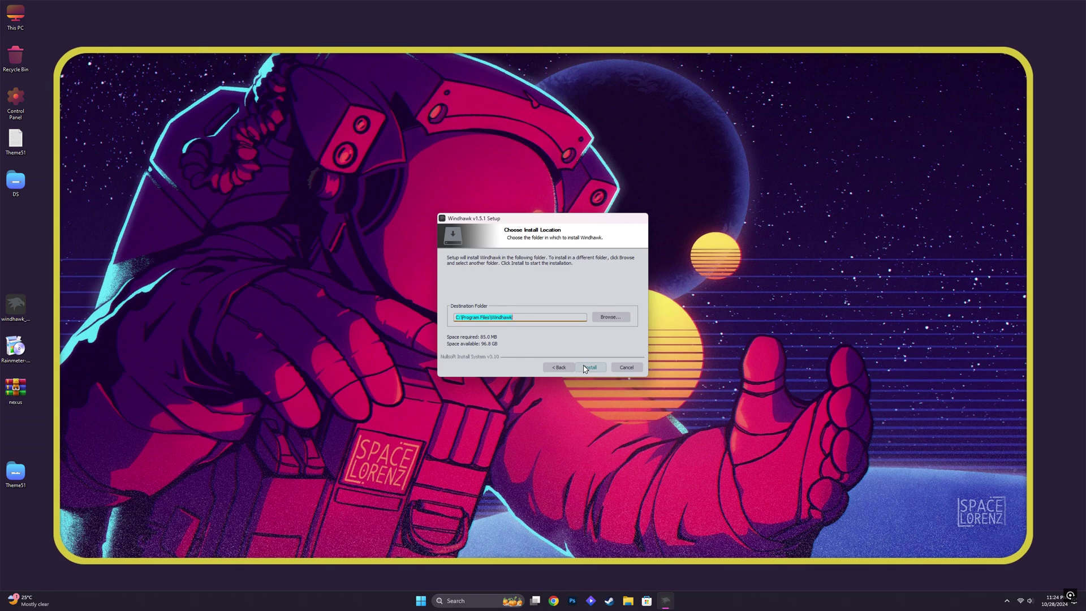
pyautogui.click(588, 368)
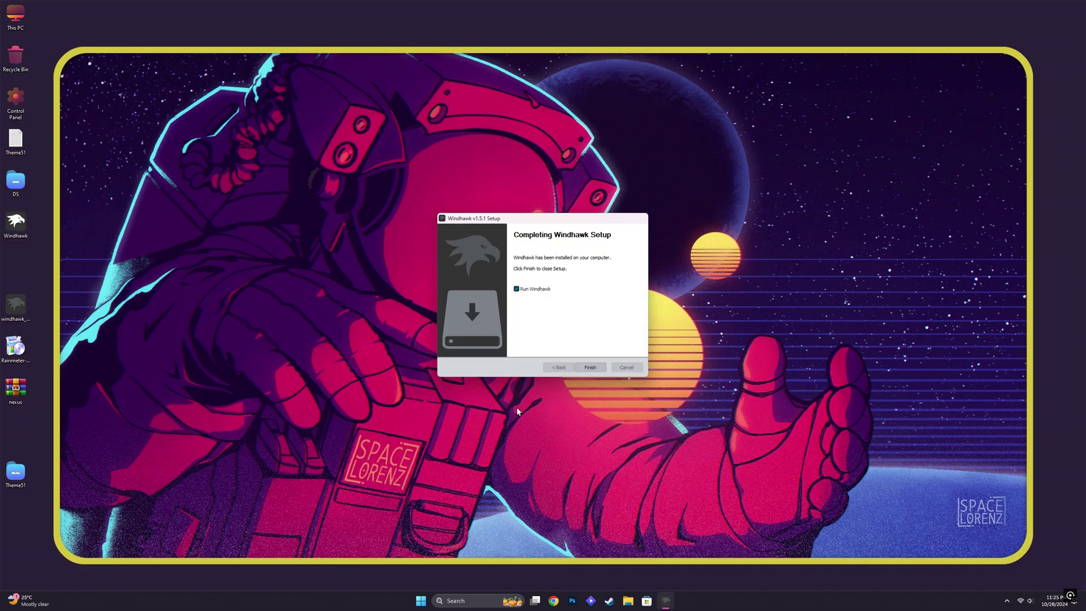
pyautogui.click(596, 368)
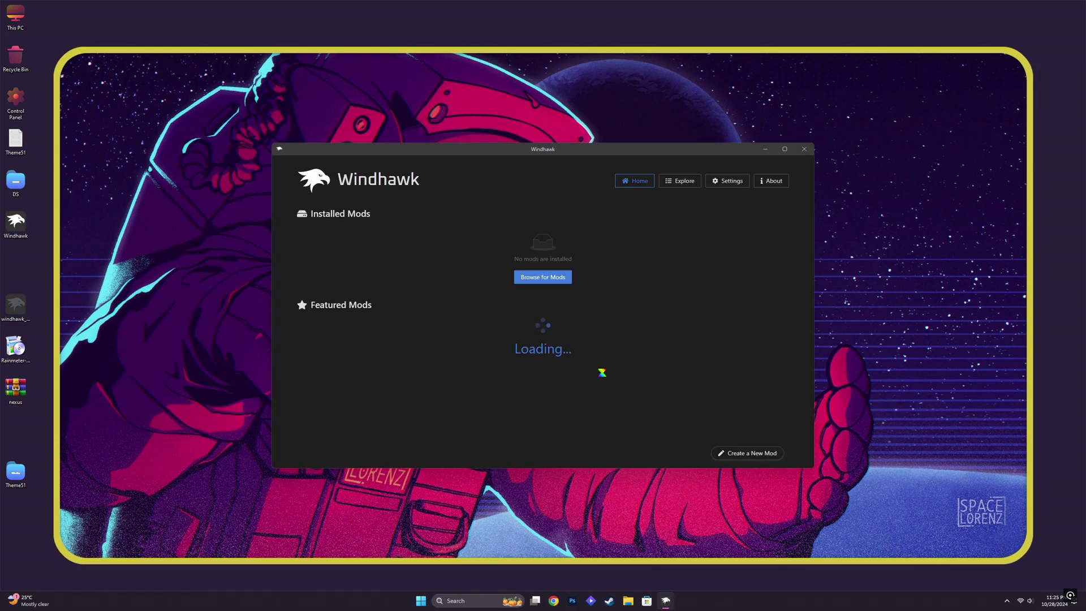
# Search the Windhawk mods for "styler" and open the details of Windows 11 Start Menu Styler
pyautogui.click(677, 181)
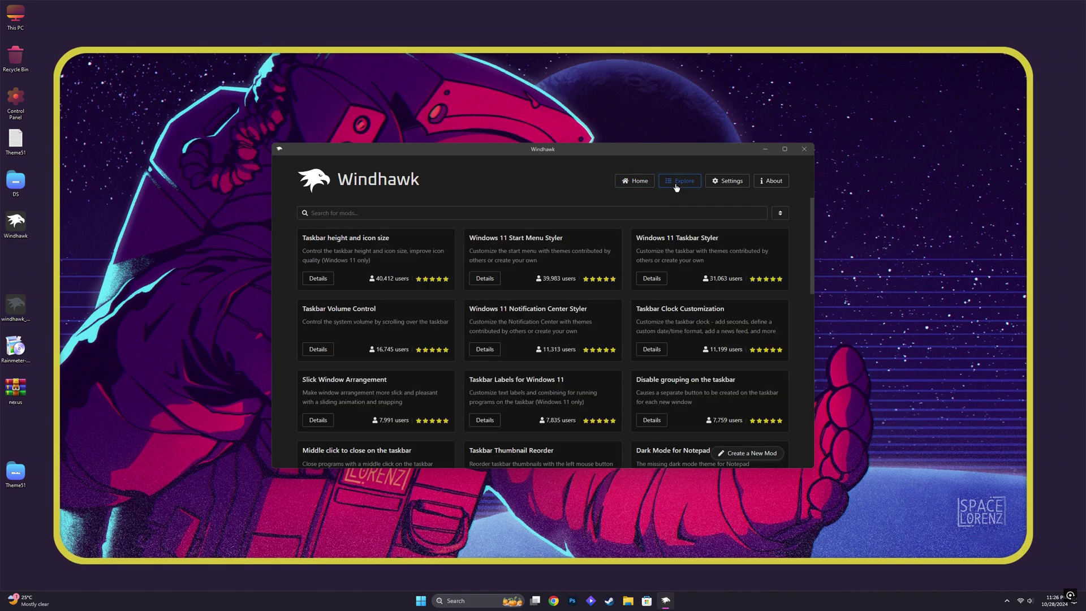
pyautogui.click(359, 212)
pyautogui.write('s')
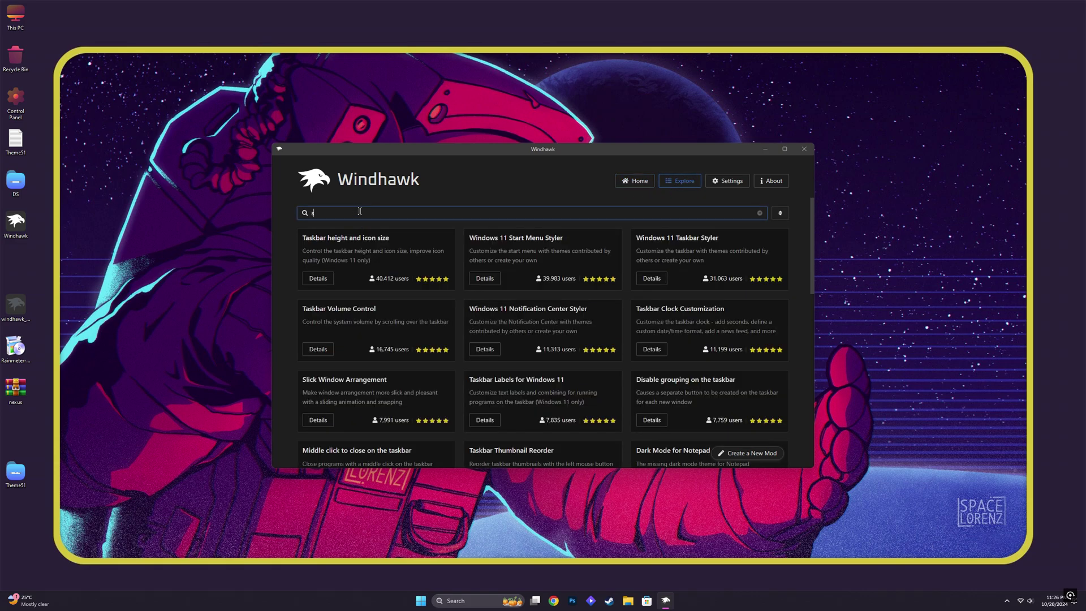
pyautogui.write('tyle')
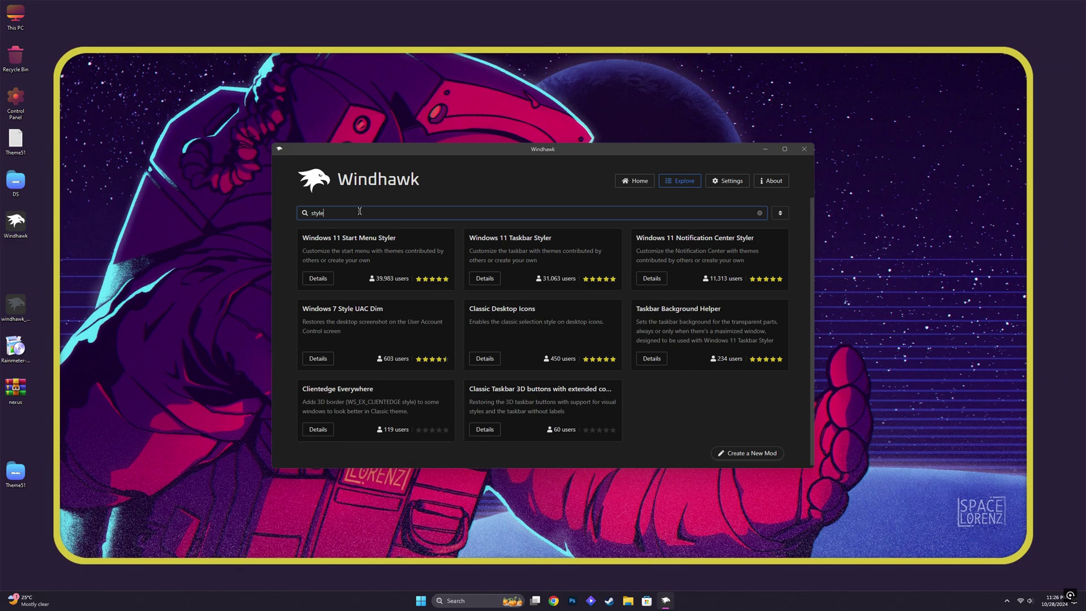
pyautogui.write('r')
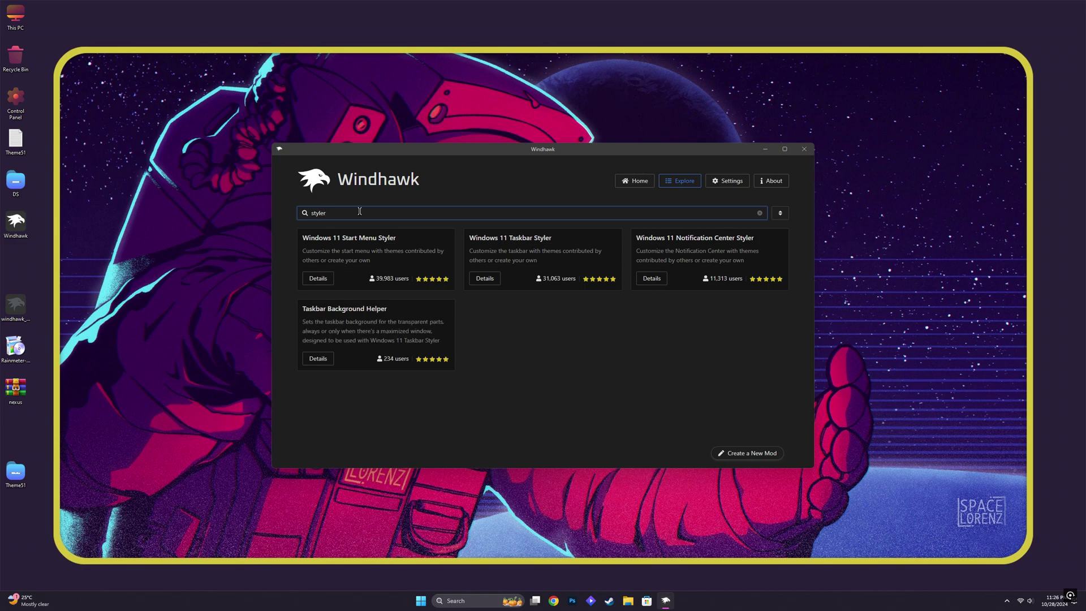
pyautogui.click(315, 279)
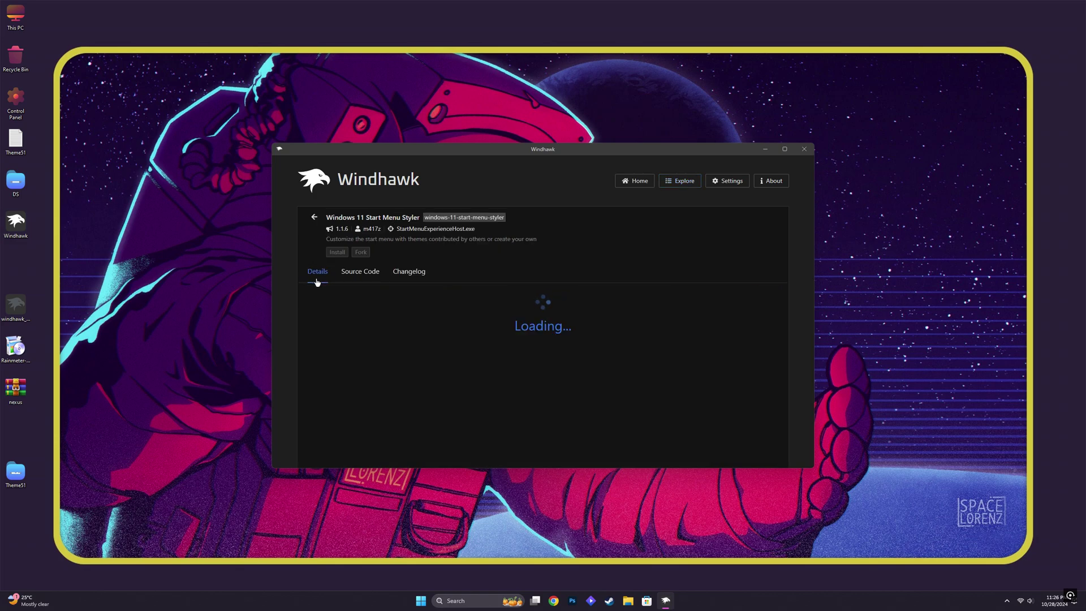
# Move the Windhawk window aside and install the Windows 11 Start Menu Styler mod
pyautogui.moveTo(563, 149); pyautogui.dragTo(686, 118)
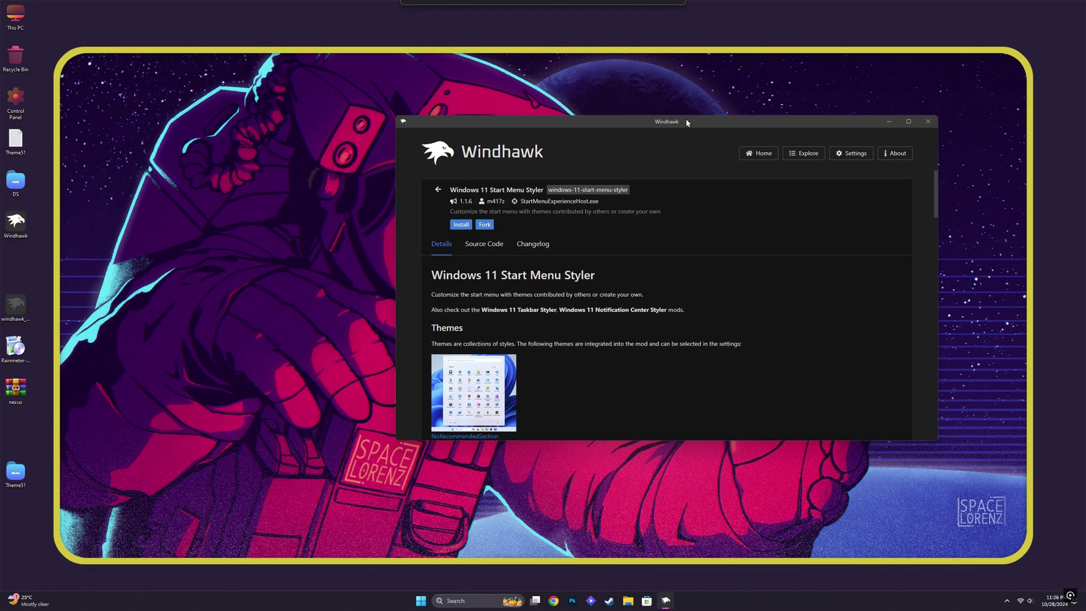
pyautogui.click(463, 224)
pyautogui.click(732, 361)
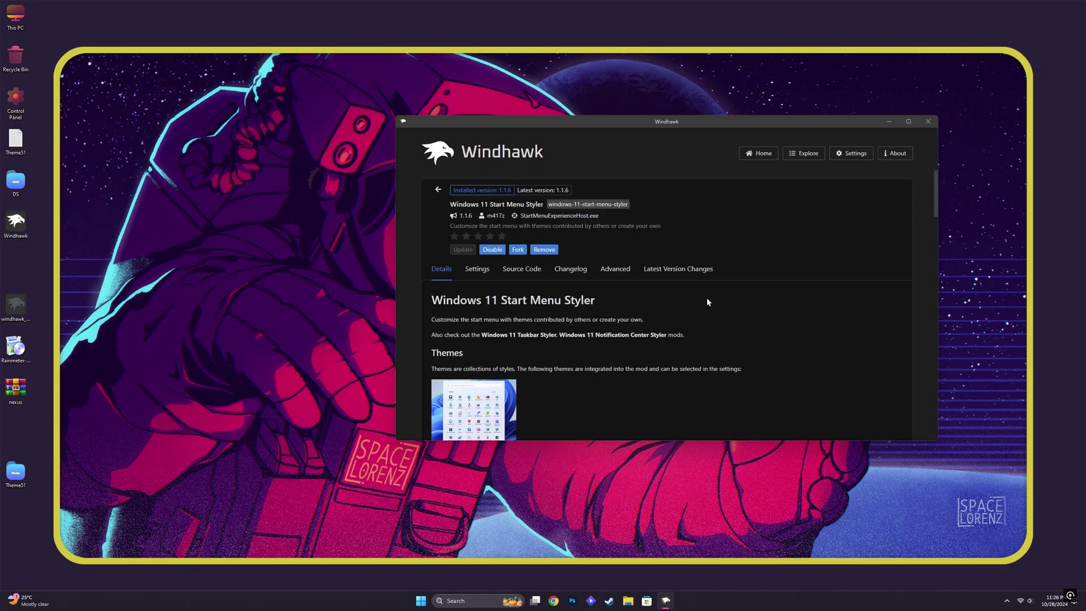
pyautogui.scroll(-1, 727, 317)
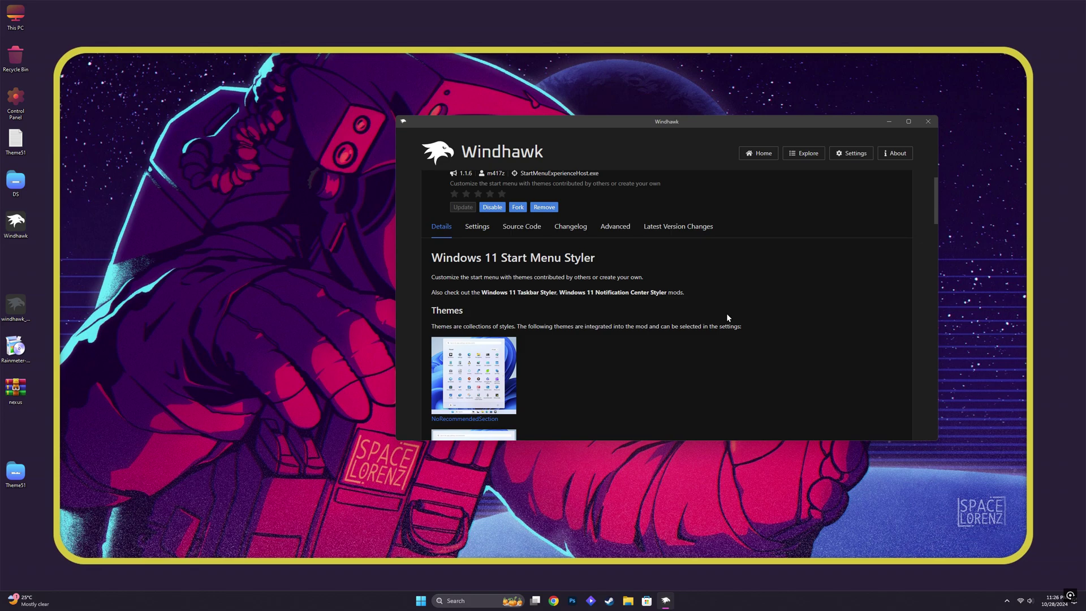
# Copy the entire text of SynthWave StartMenu.txt from Theme51's WindHawk mod codes folder and return to Windhawk
pyautogui.doubleClick(16, 473)
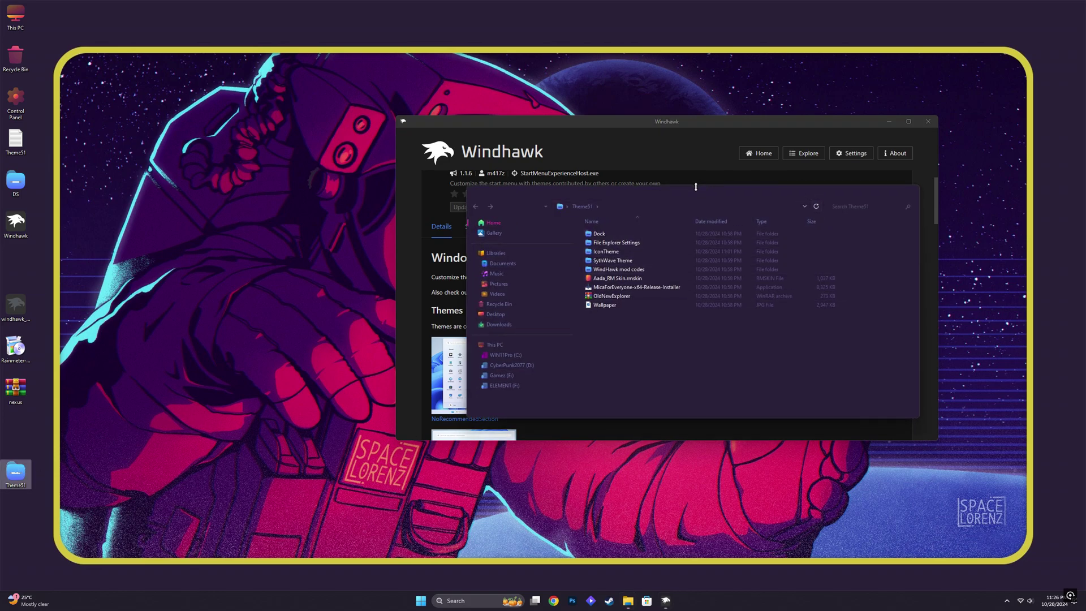
pyautogui.moveTo(695, 187); pyautogui.dragTo(204, 364)
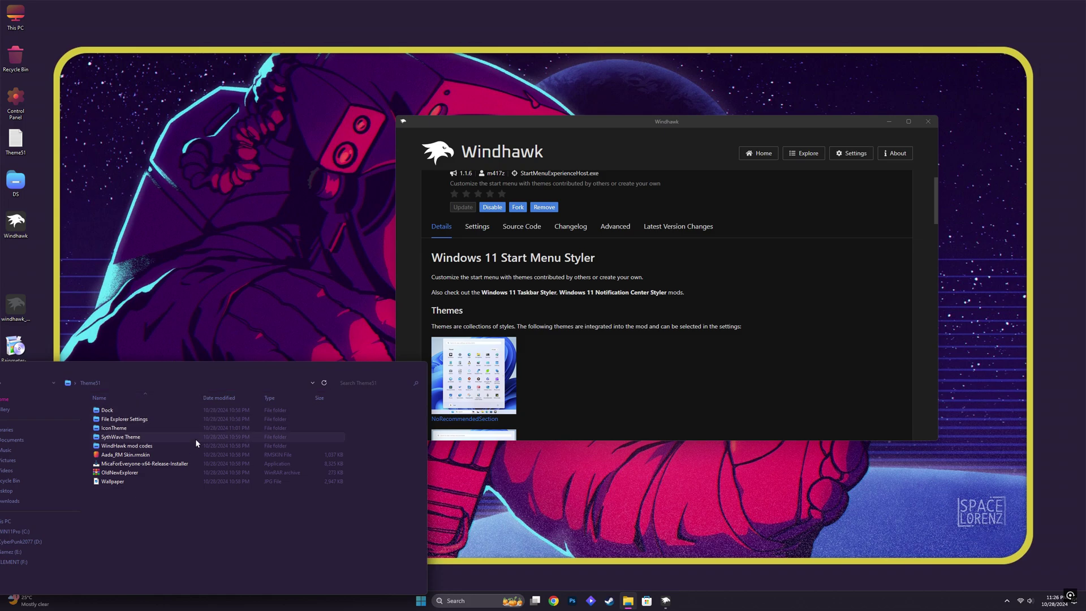
pyautogui.doubleClick(140, 446)
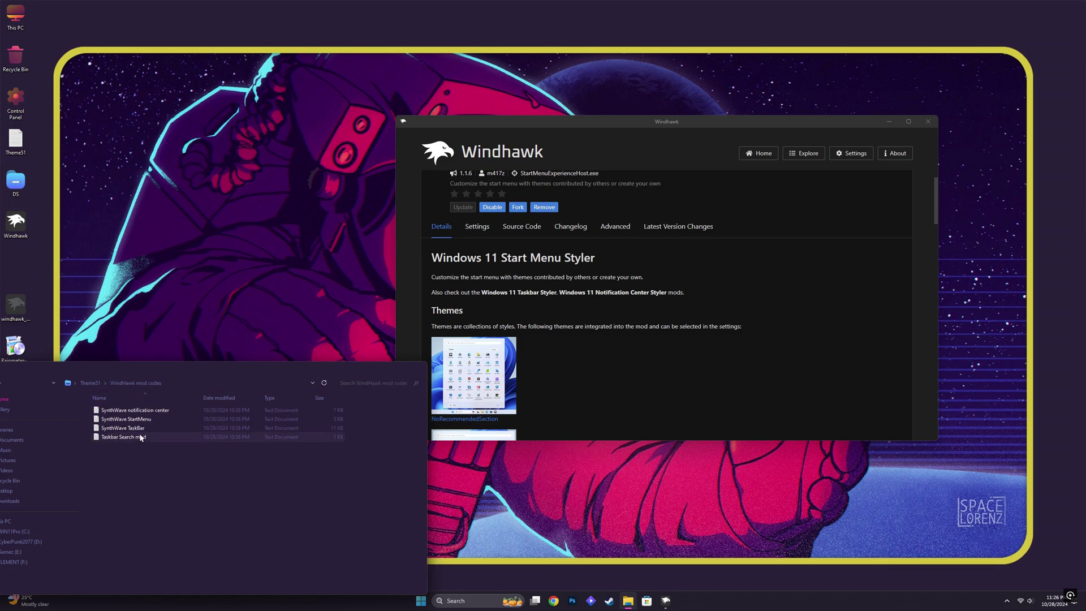
pyautogui.doubleClick(142, 420)
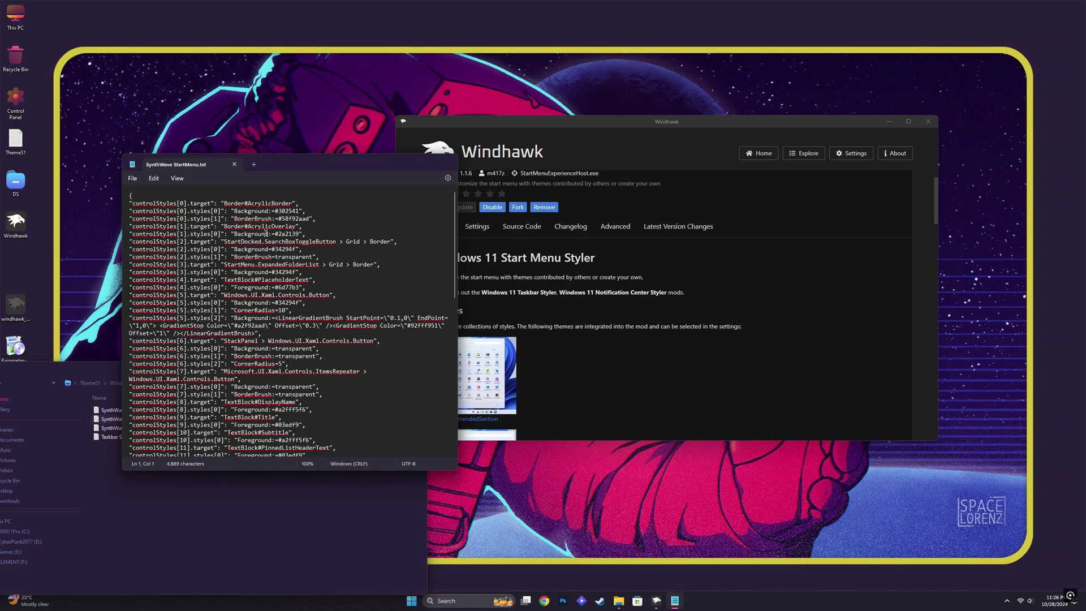
pyautogui.hotkey('ctrl', 'a')
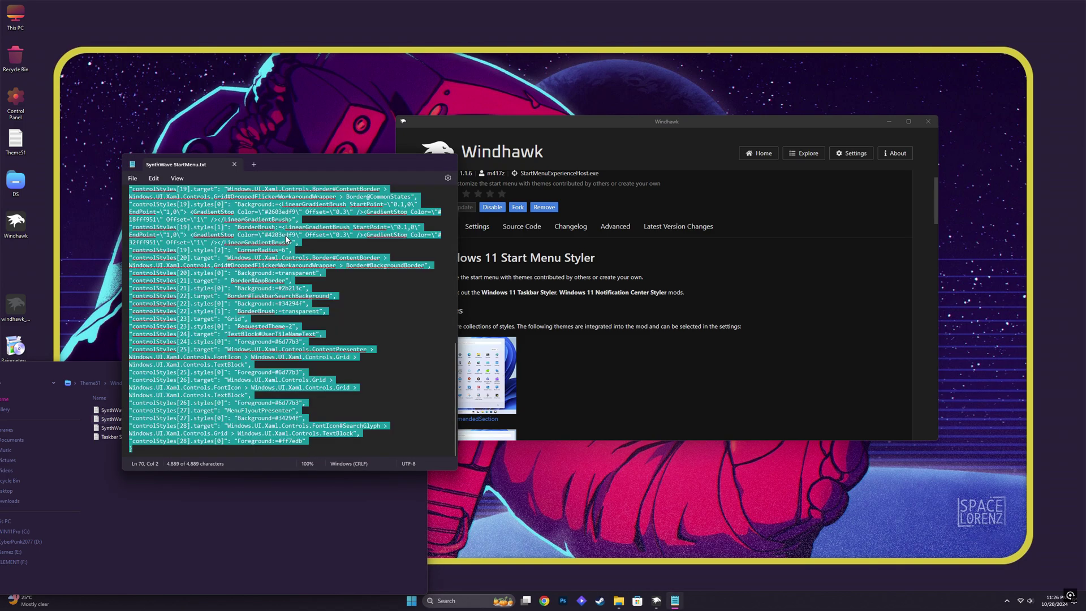
pyautogui.rightClick(286, 240)
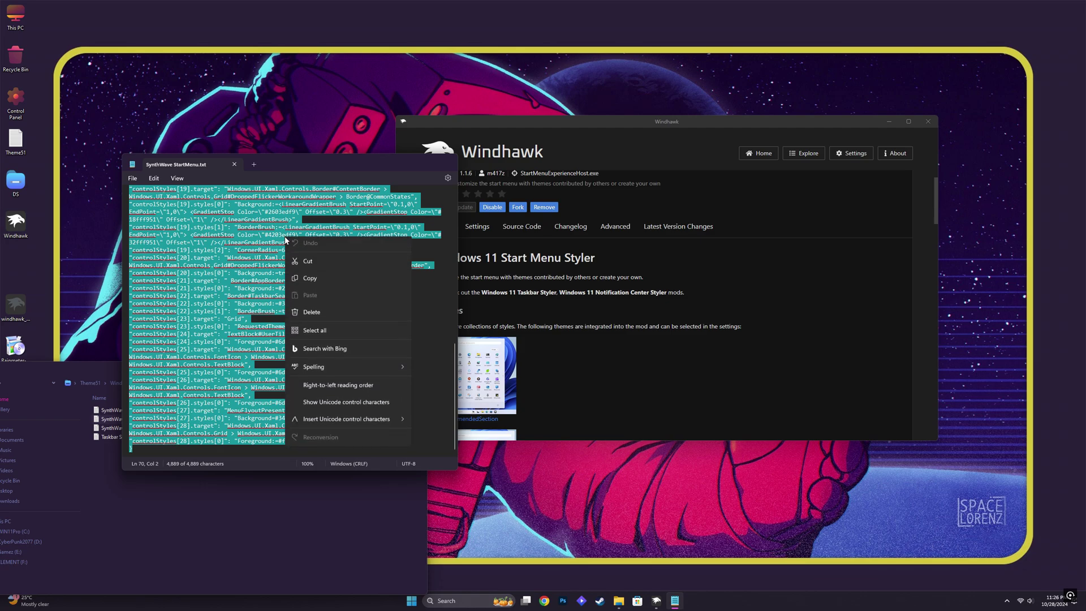
pyautogui.click(307, 283)
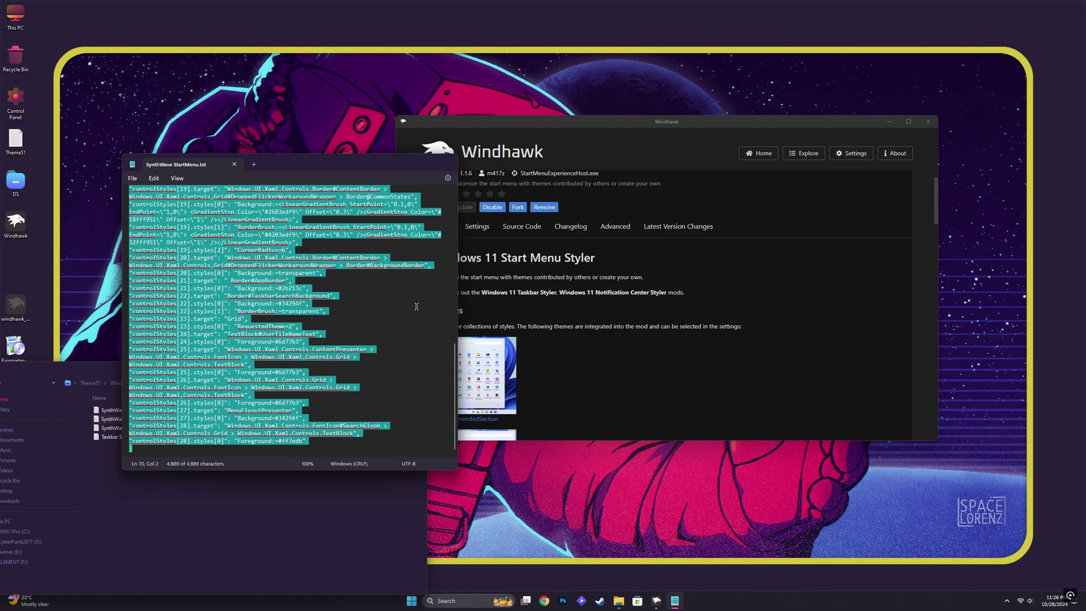
pyautogui.click(715, 284)
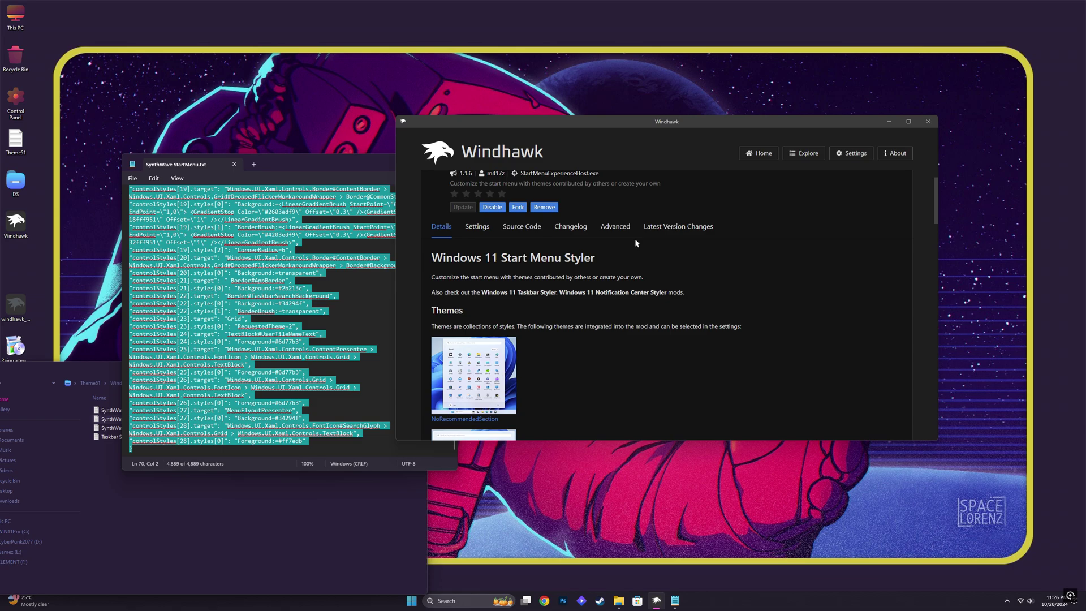
# Replace the Start Menu Styler's advanced mod settings with the copied SynthWave StartMenu code and save them
pyautogui.click(621, 226)
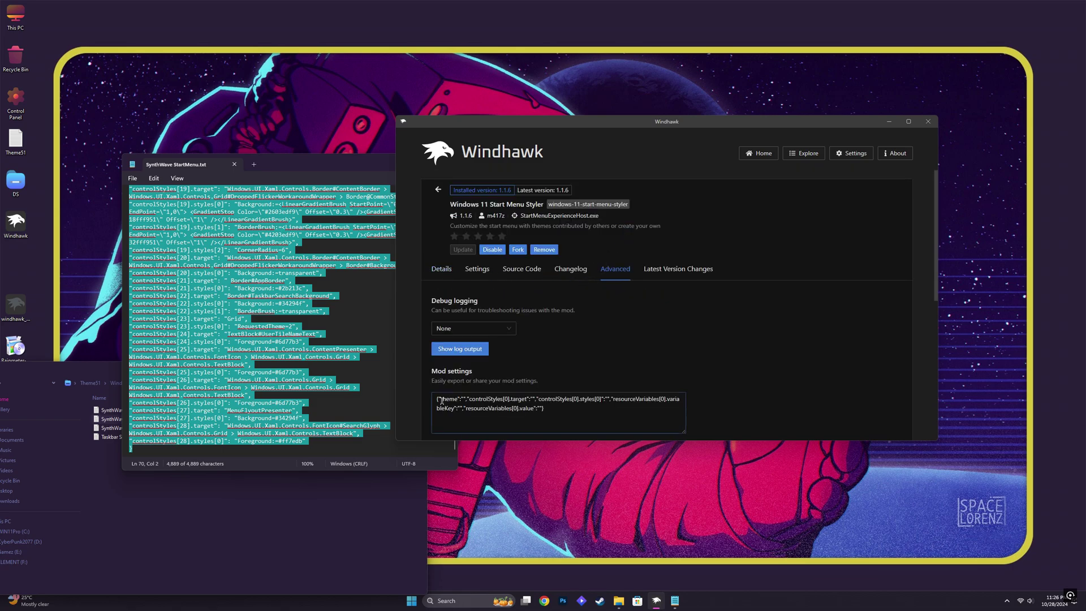
pyautogui.moveTo(437, 400); pyautogui.dragTo(511, 400)
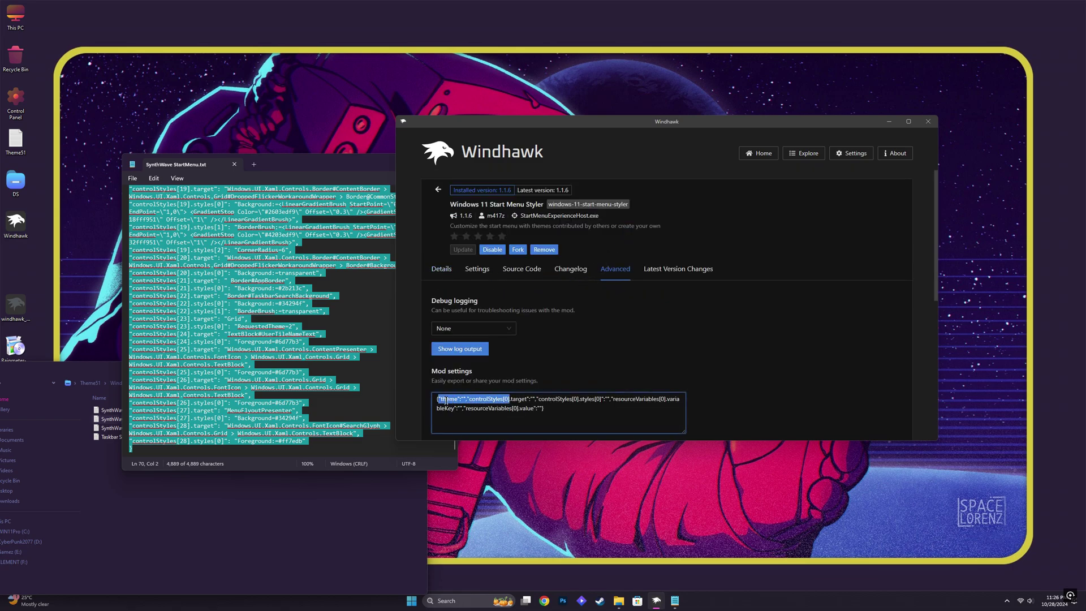
pyautogui.moveTo(438, 400); pyautogui.dragTo(626, 418)
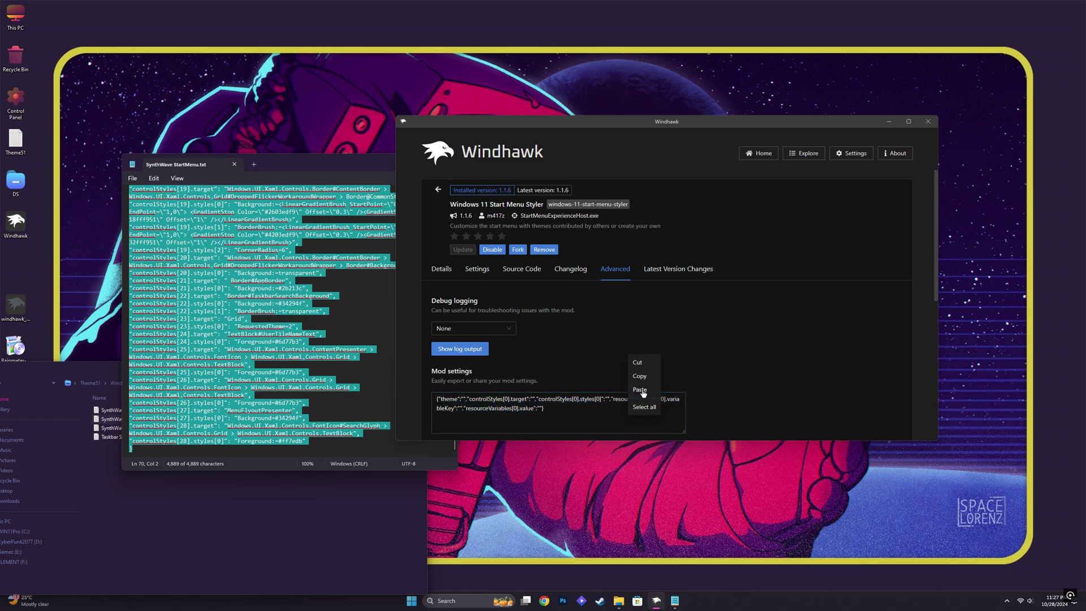
pyautogui.click(640, 390)
pyautogui.scroll(-2, 755, 380)
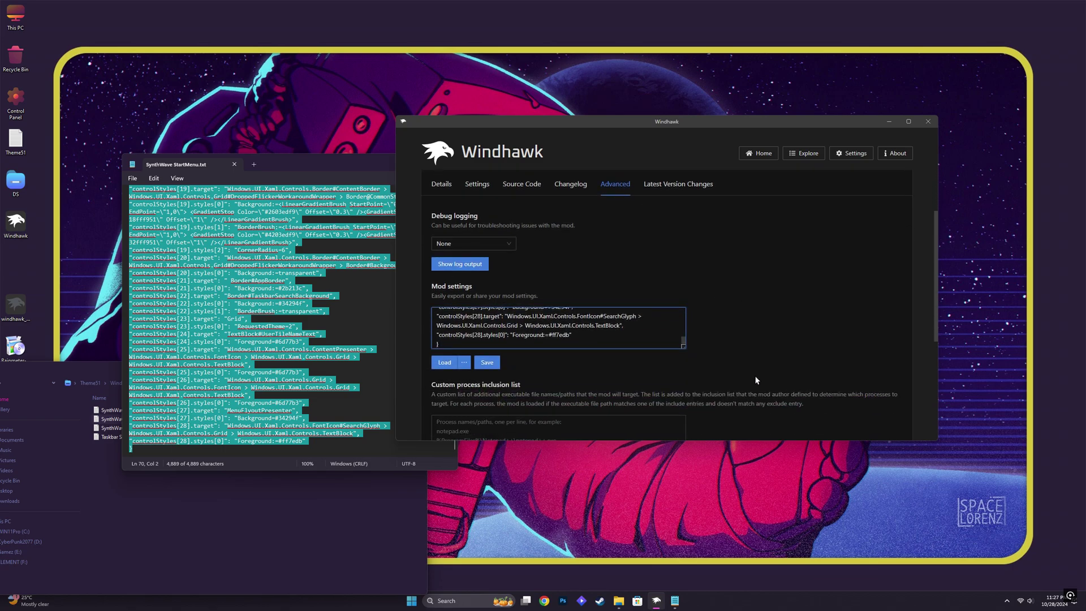
pyautogui.scroll(-1, 756, 380)
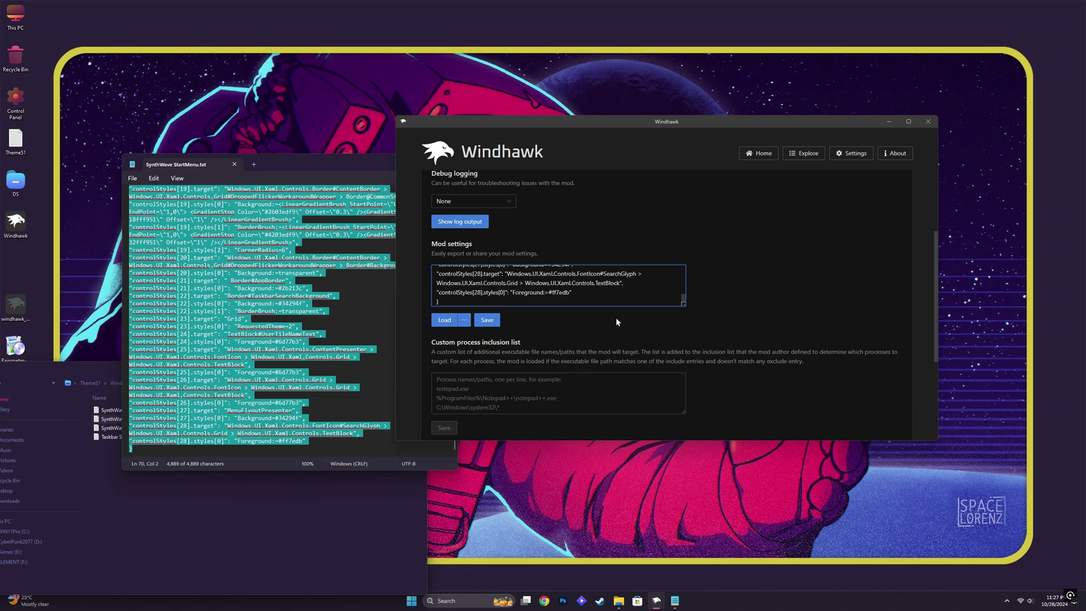
pyautogui.click(482, 321)
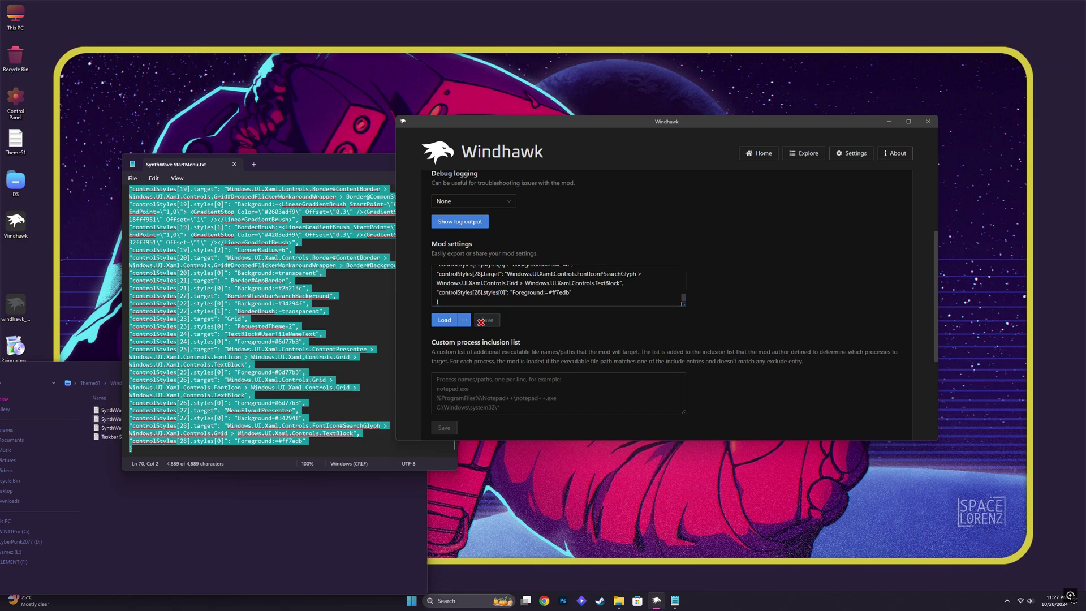
# Close the SynthWave StartMenu text file and open the Start menu to check its new styling
pyautogui.moveTo(232, 166); pyautogui.dragTo(233, 169)
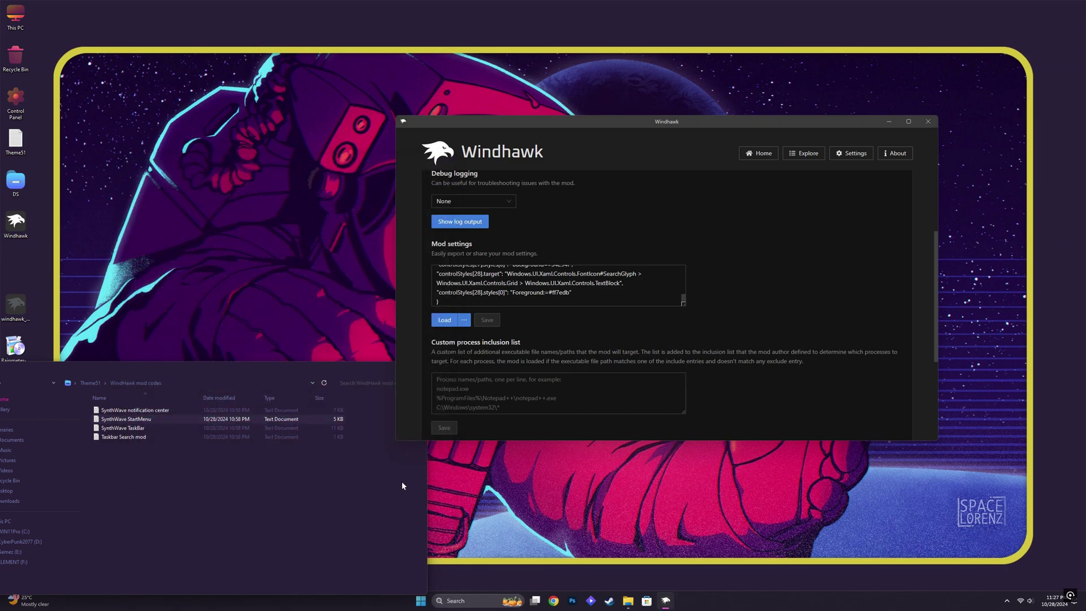
pyautogui.click(420, 601)
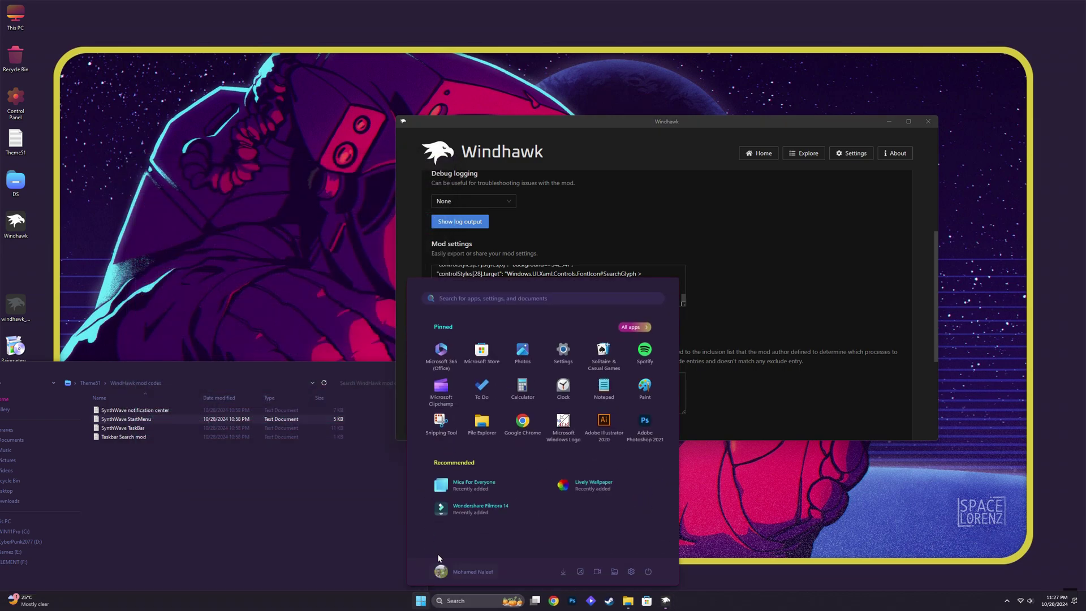
pyautogui.click(732, 486)
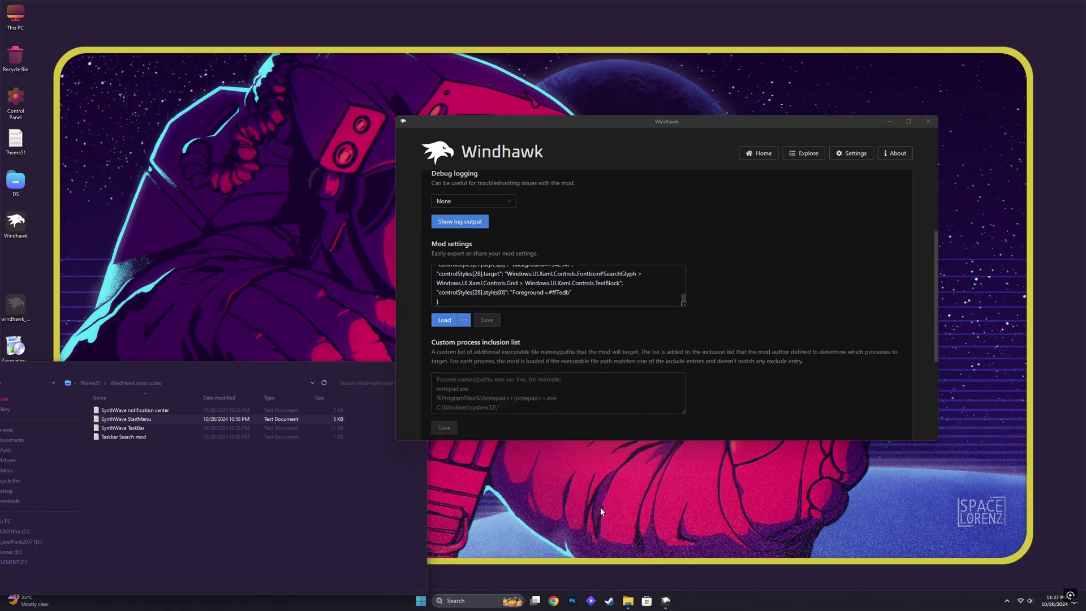
# Open Taskbar Search mod.txt from the WindHawk mod codes folder and copy its text, SearchHost.exe
pyautogui.click(115, 436)
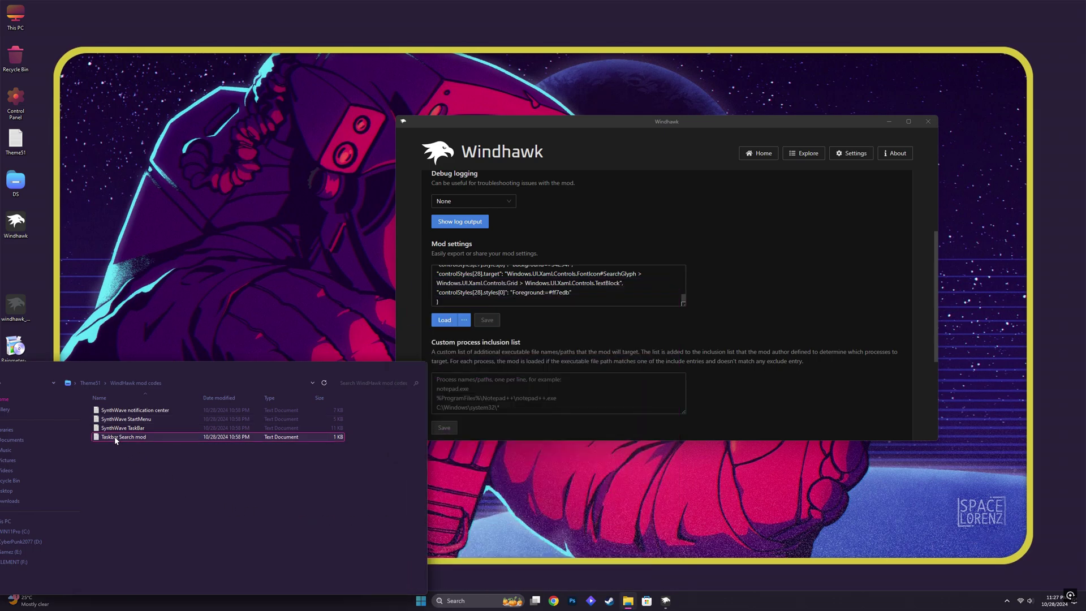
pyautogui.doubleClick(114, 436)
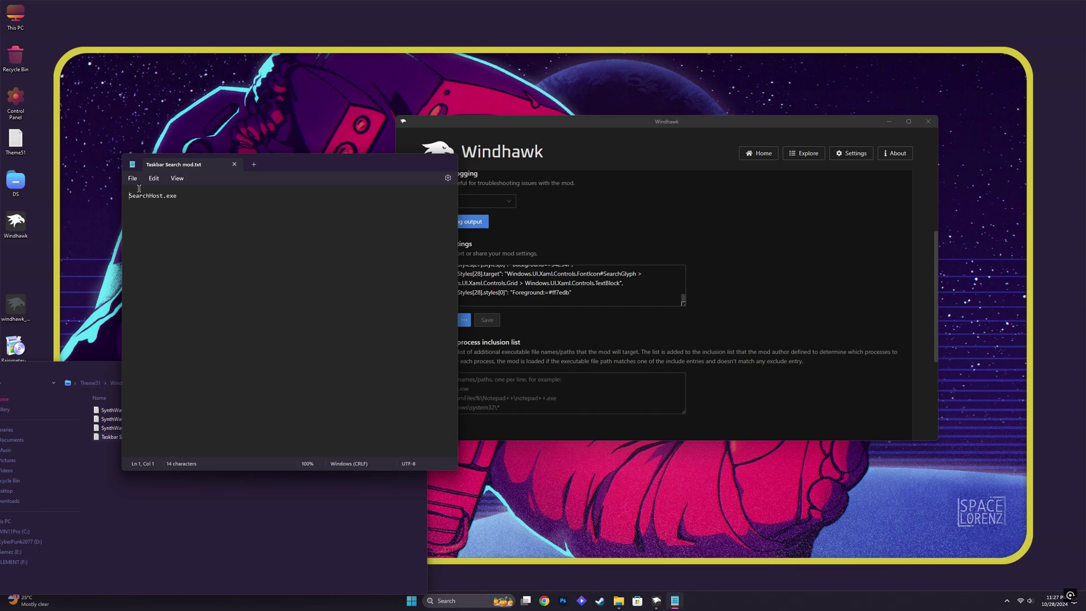
pyautogui.moveTo(128, 196); pyautogui.dragTo(196, 192)
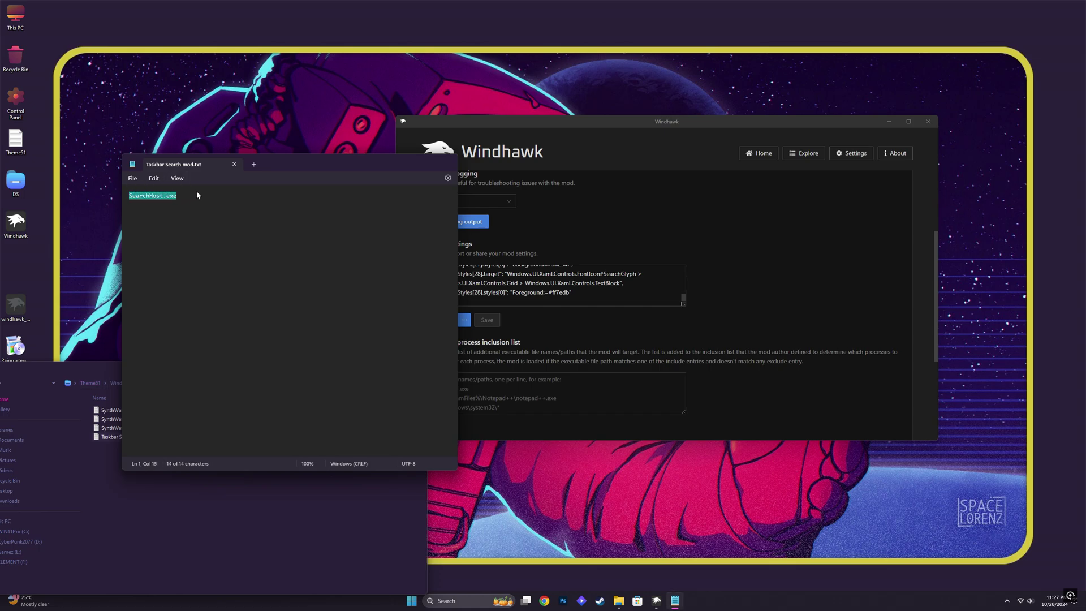
pyautogui.rightClick(168, 198)
pyautogui.click(198, 238)
# Add SearchHost.exe to the Start Menu Styler's custom process inclusion list, save it, and check the taskbar search panel's styling
pyautogui.click(760, 307)
pyautogui.scroll(3, 459, 276)
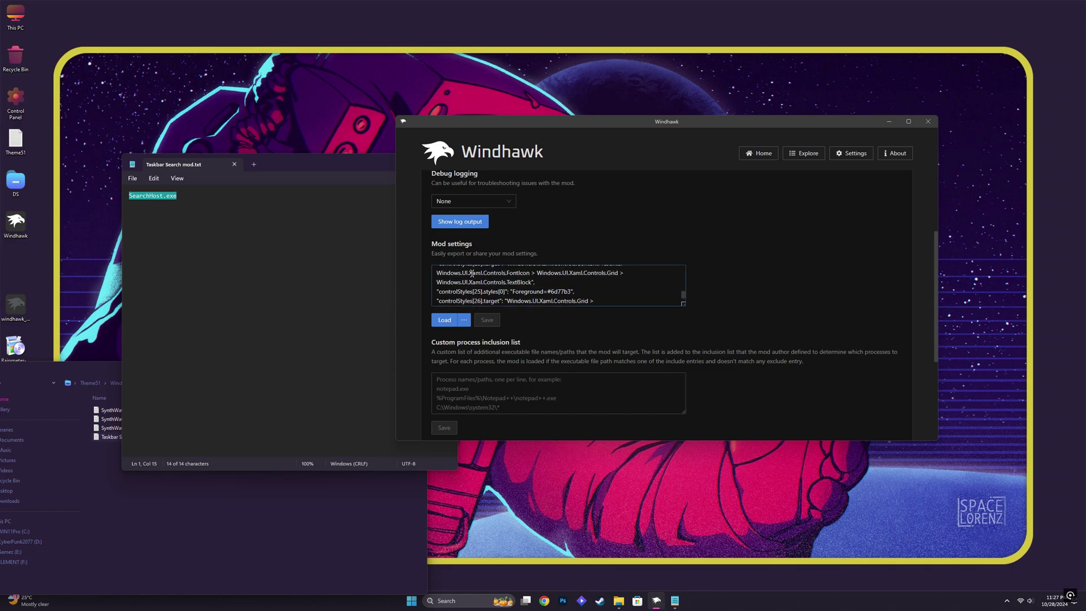
pyautogui.click(440, 378)
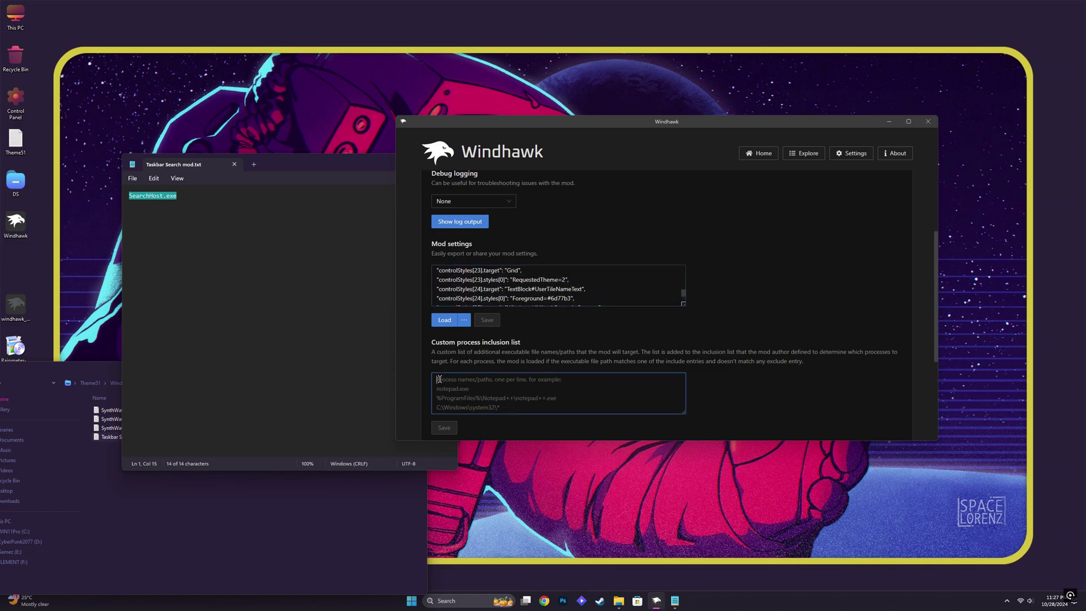
pyautogui.rightClick(538, 389)
pyautogui.click(549, 364)
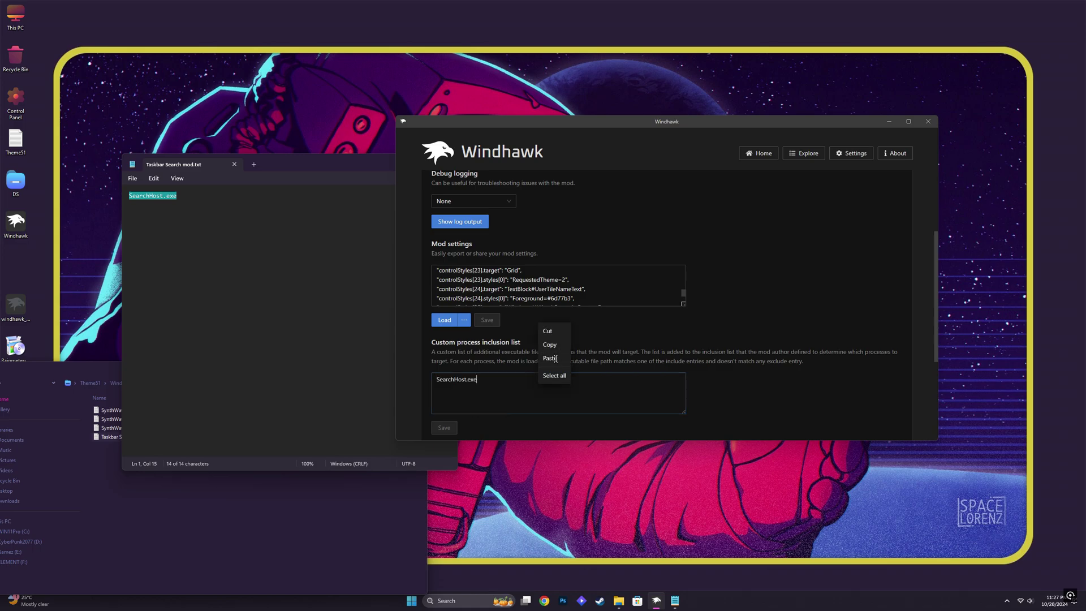
pyautogui.click(444, 427)
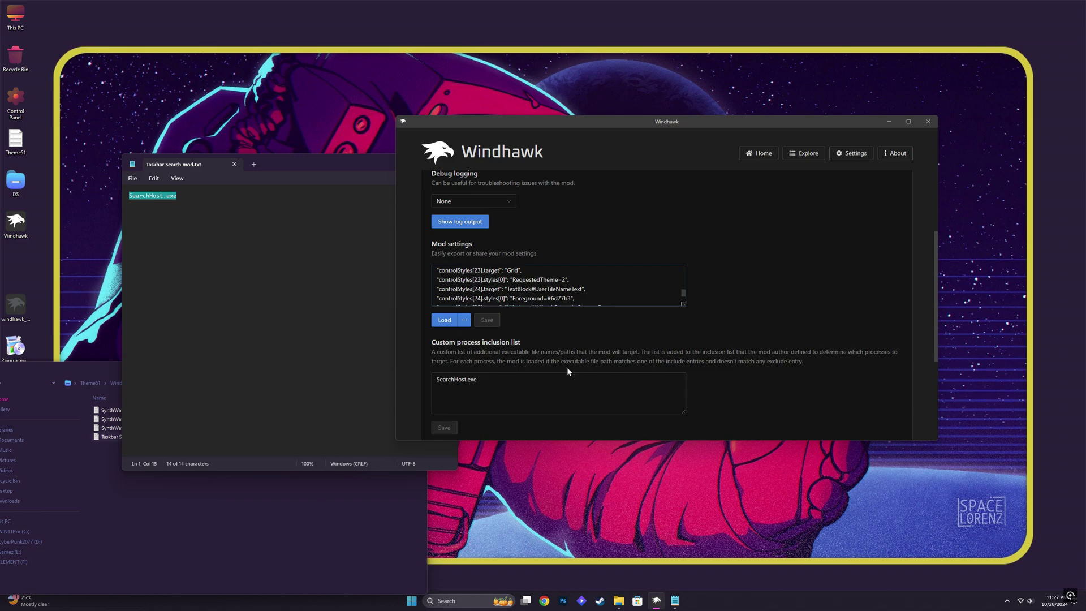
pyautogui.click(501, 602)
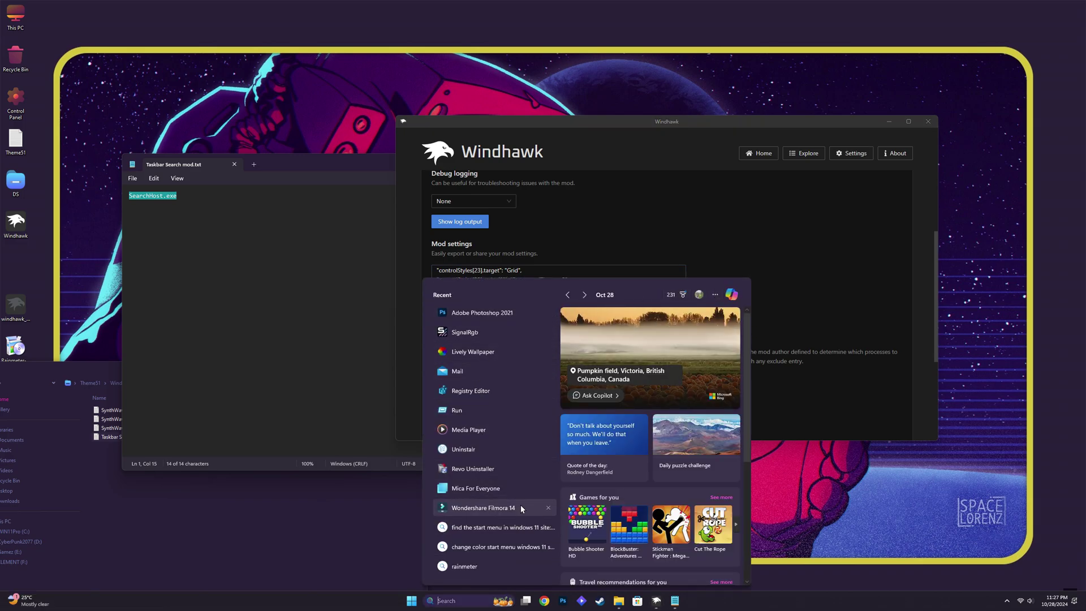
pyautogui.click(908, 517)
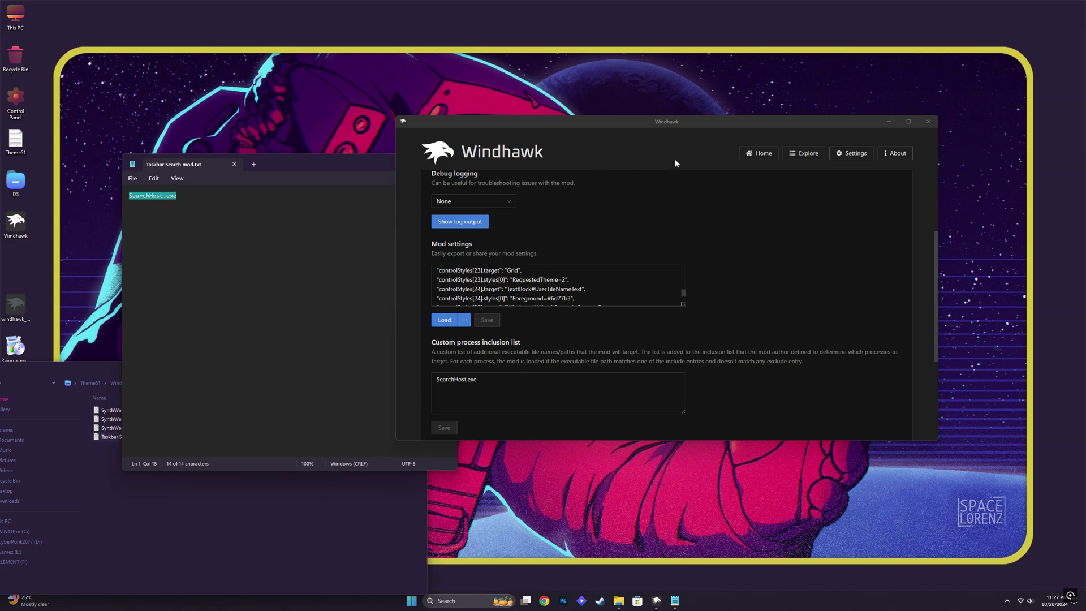
# Return to the styler mod results, close the text file, and install the Windows 11 Taskbar Styler mod, accepting the risk
pyautogui.scroll(3, 656, 198)
pyautogui.click(439, 190)
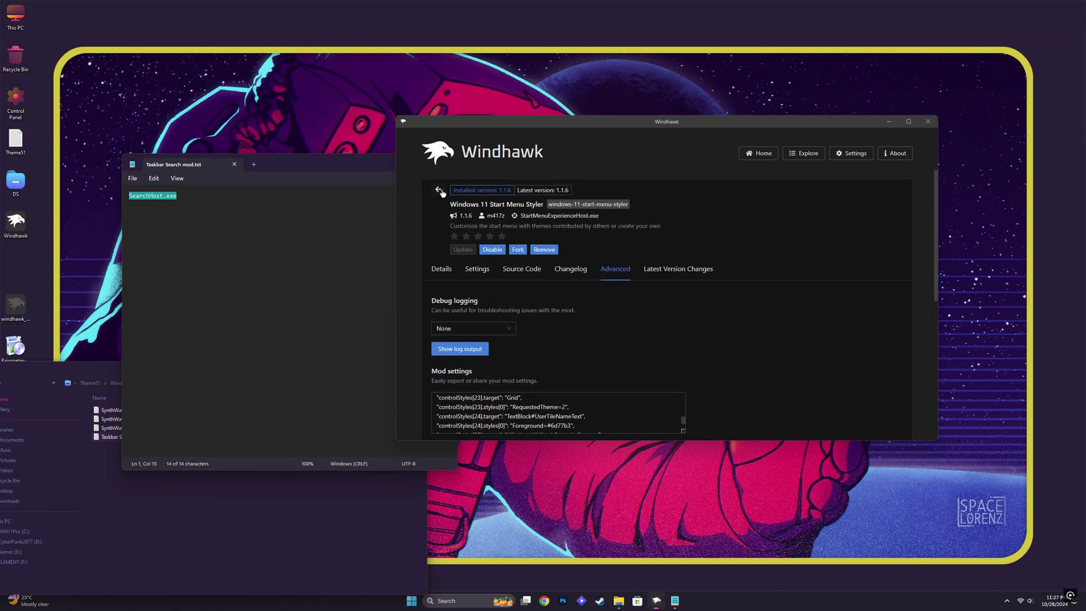
pyautogui.click(234, 164)
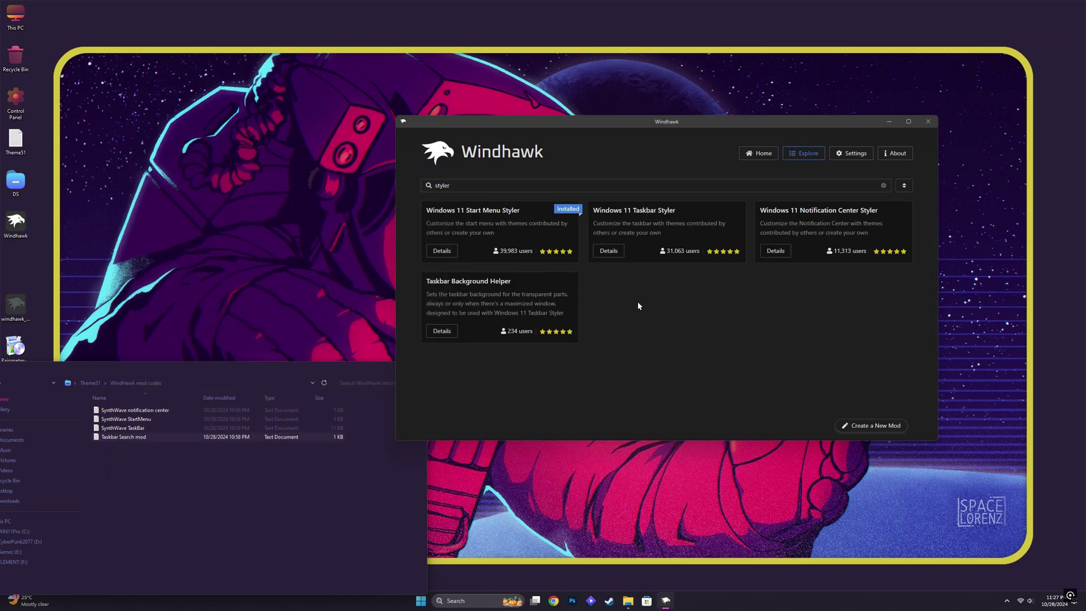
pyautogui.click(608, 250)
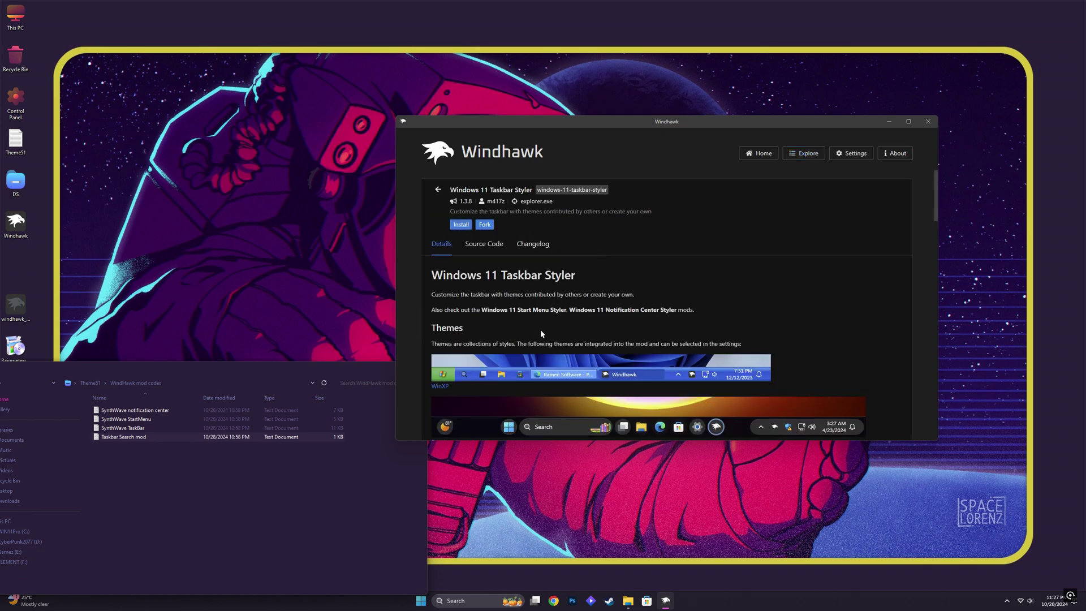
pyautogui.click(463, 225)
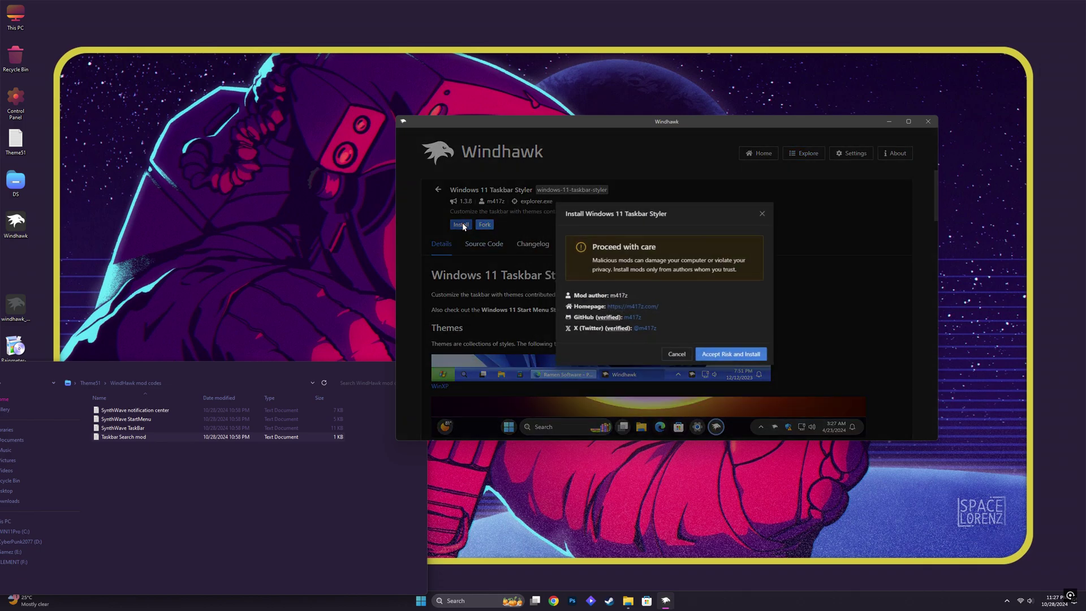
pyautogui.click(719, 360)
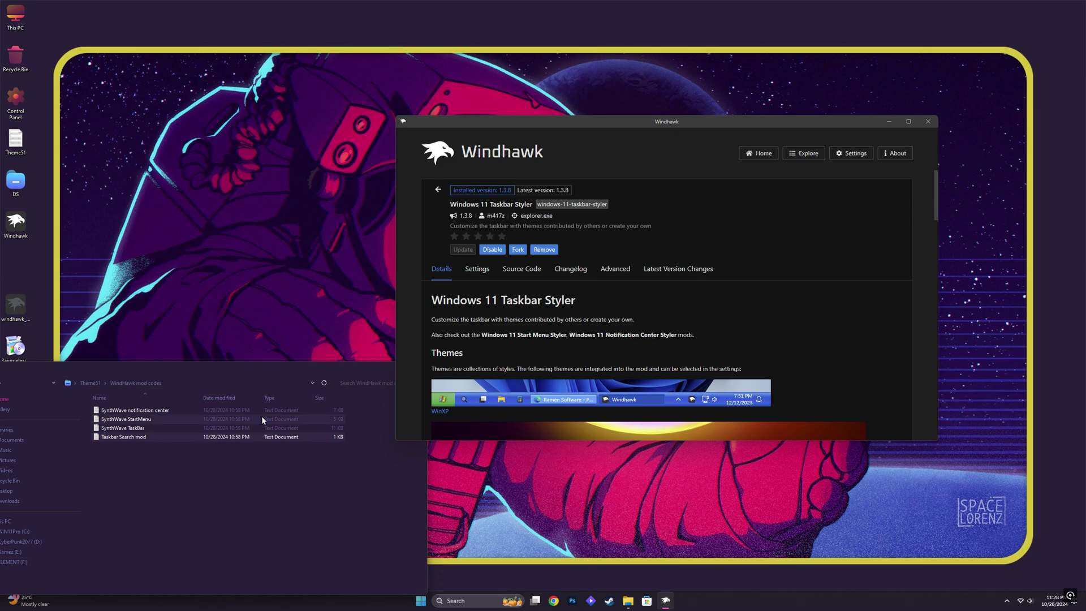
# Copy the entire text of SynthWave TaskBar.txt from the WindHawk mod codes folder and return to Windhawk
pyautogui.doubleClick(130, 429)
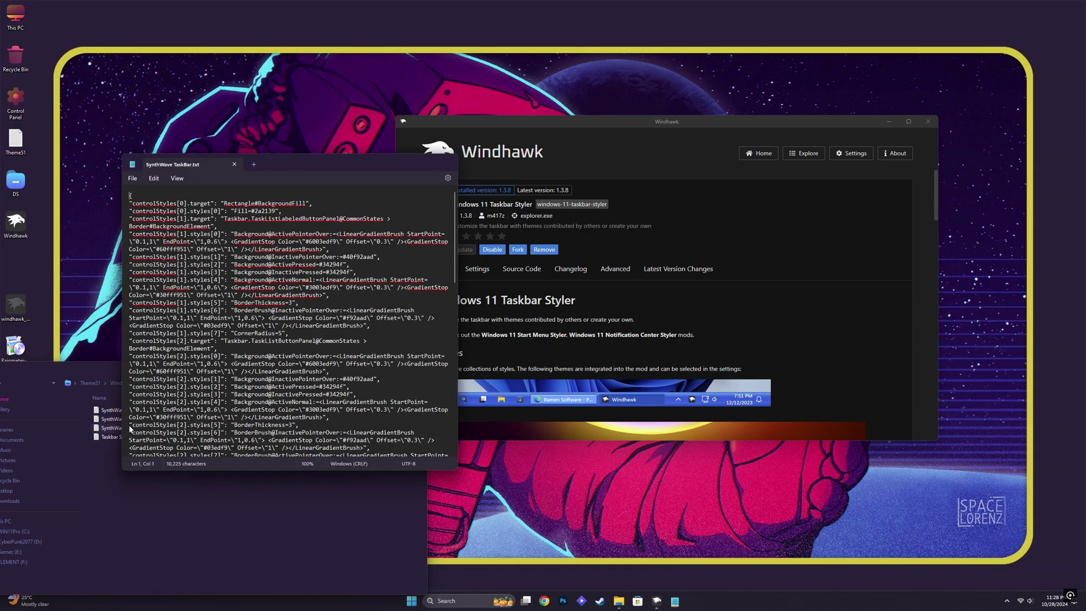
pyautogui.click(193, 399)
pyautogui.hotkey('ctrl', 'a')
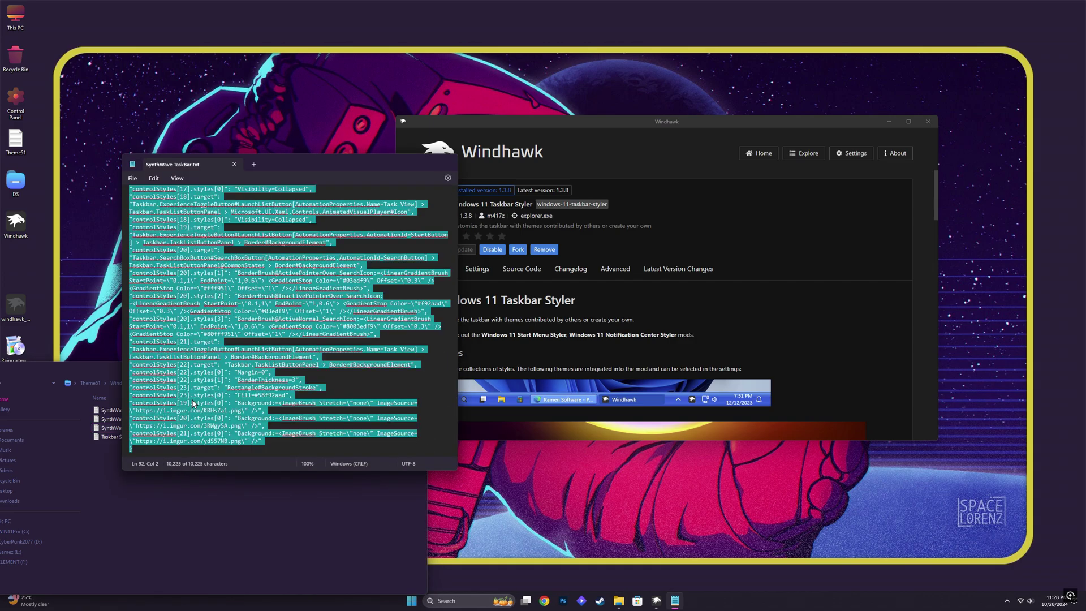
pyautogui.rightClick(193, 400)
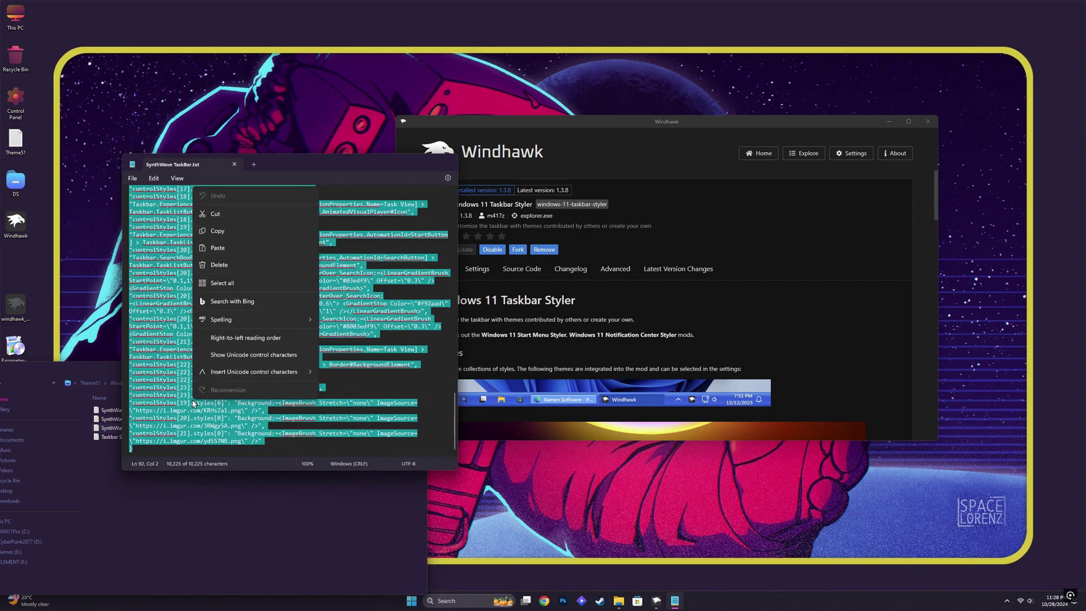
pyautogui.click(223, 236)
pyautogui.click(725, 235)
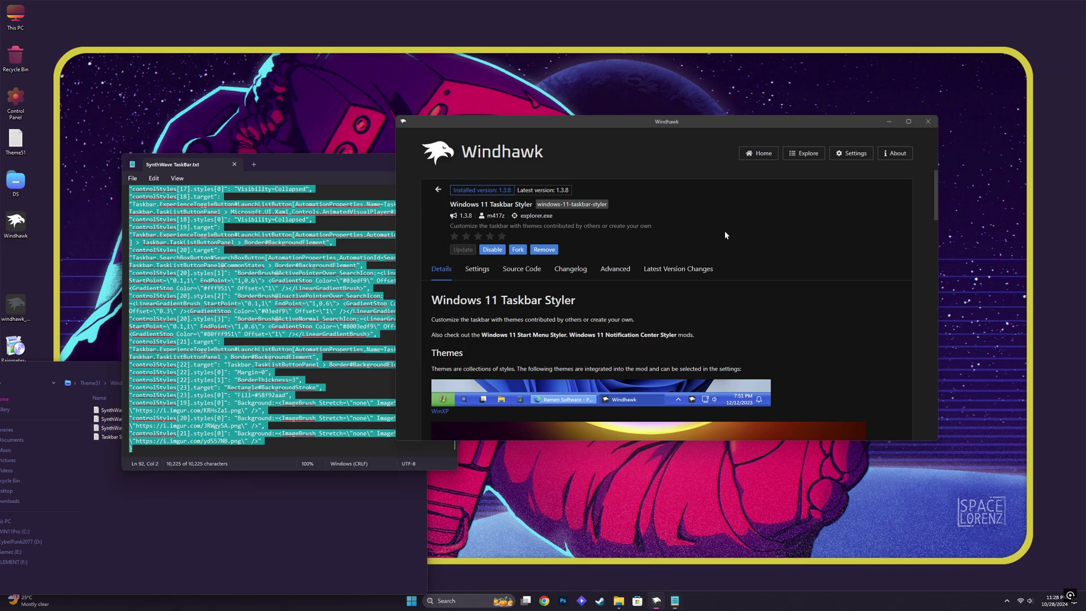
# Replace the Taskbar Styler's advanced mod settings with the copied SynthWave TaskBar code and save them
pyautogui.click(624, 270)
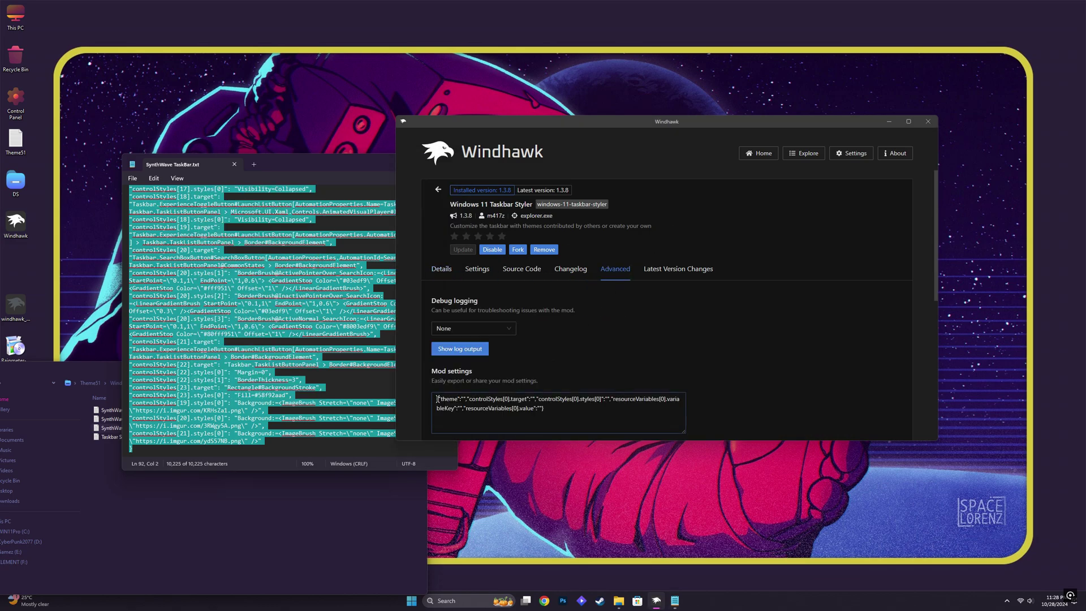
pyautogui.moveTo(437, 399); pyautogui.dragTo(562, 408)
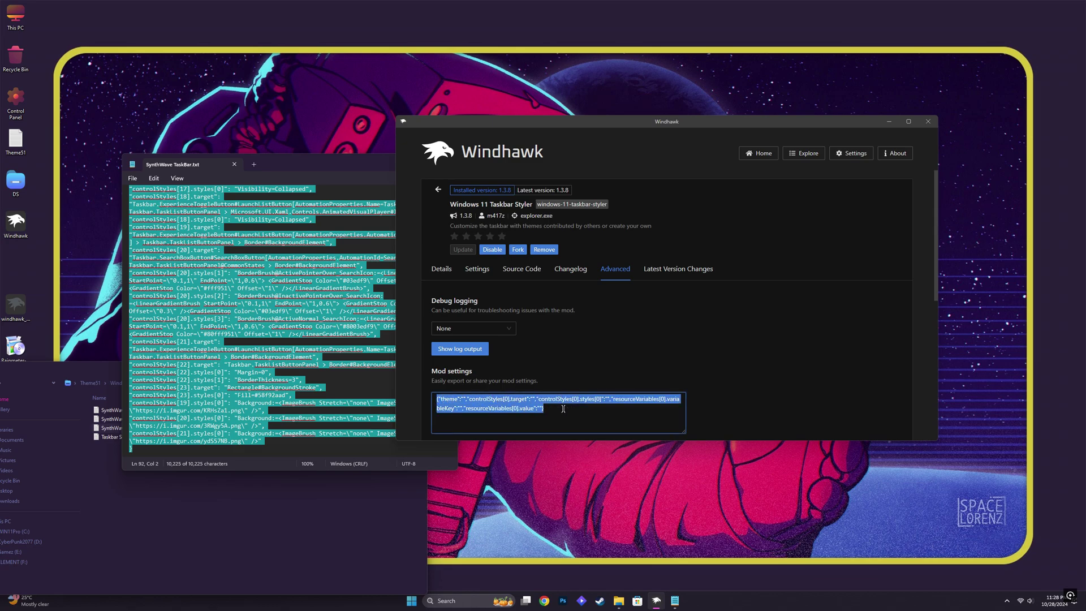
pyautogui.rightClick(499, 406)
pyautogui.click(521, 381)
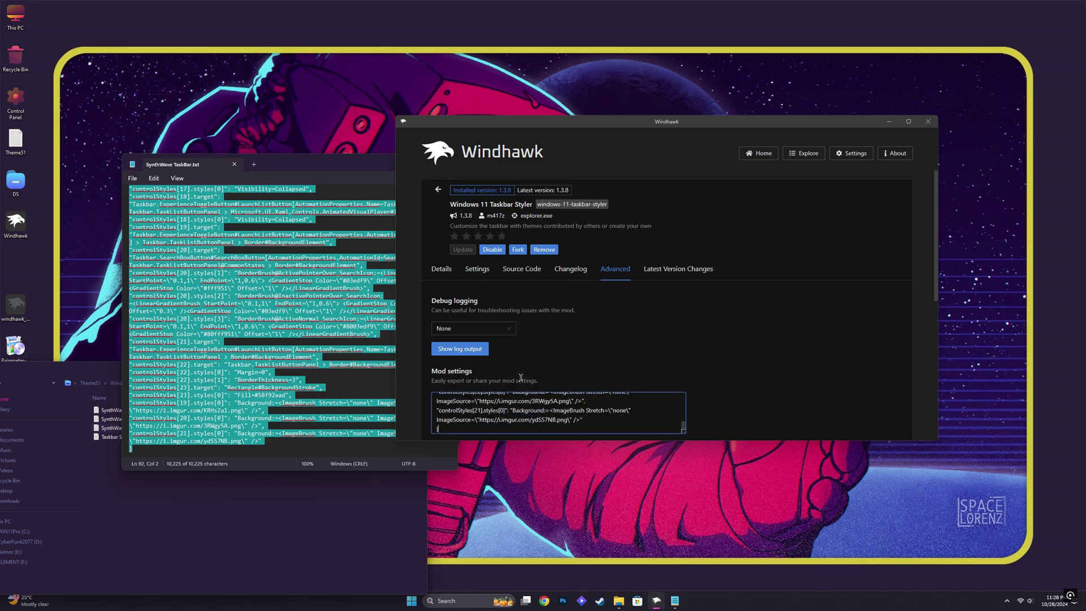
pyautogui.scroll(-2, 687, 371)
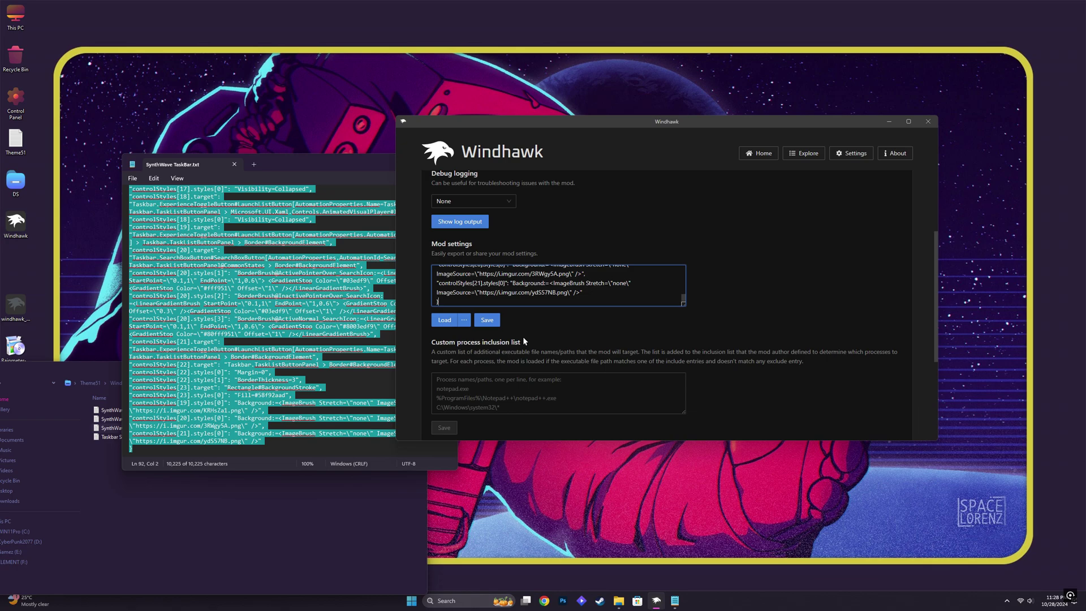
pyautogui.click(494, 326)
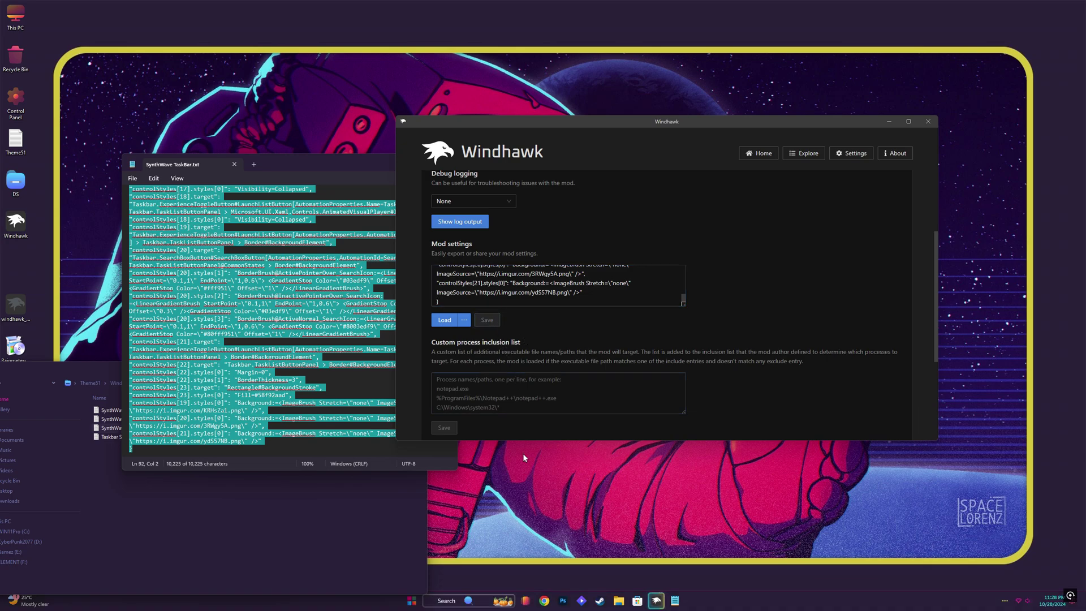
# Bring the WindHawk mod codes folder window to the front and move it up, clear of the taskbar
pyautogui.click(381, 519)
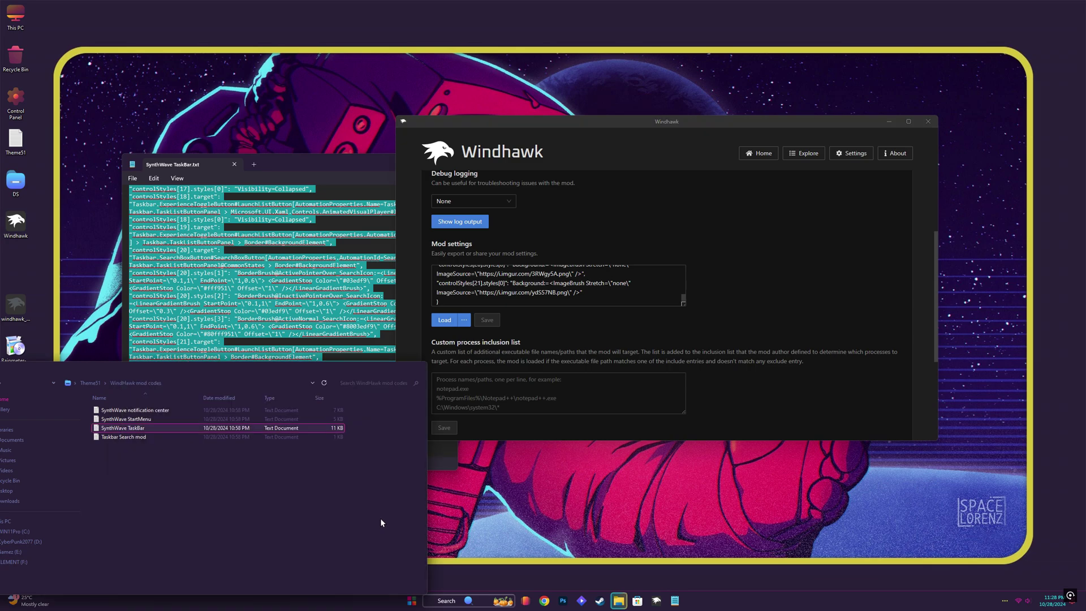
pyautogui.click(497, 585)
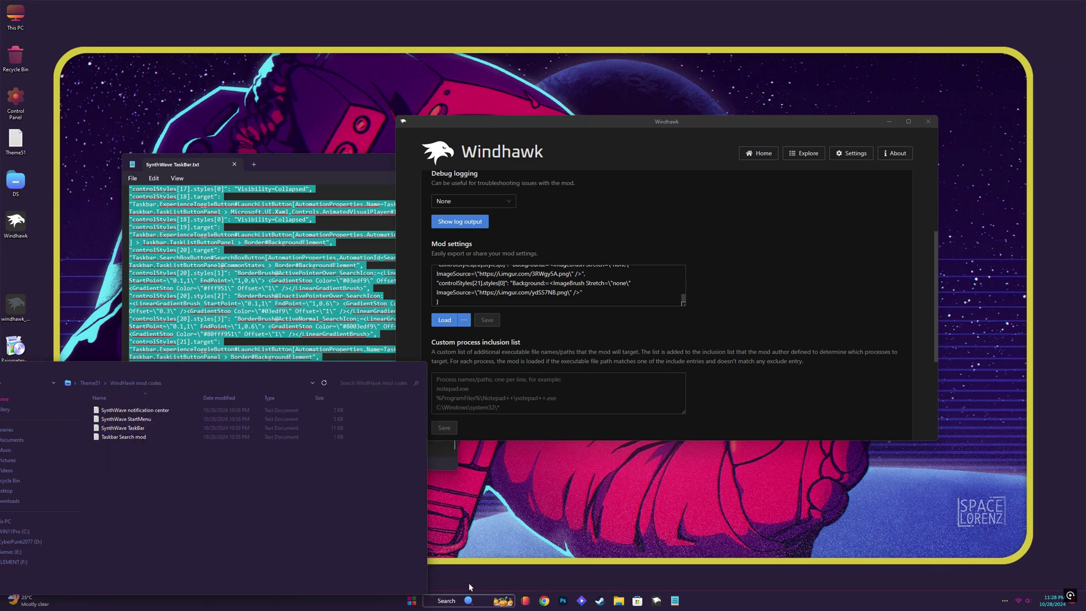
pyautogui.moveTo(348, 372); pyautogui.dragTo(338, 283)
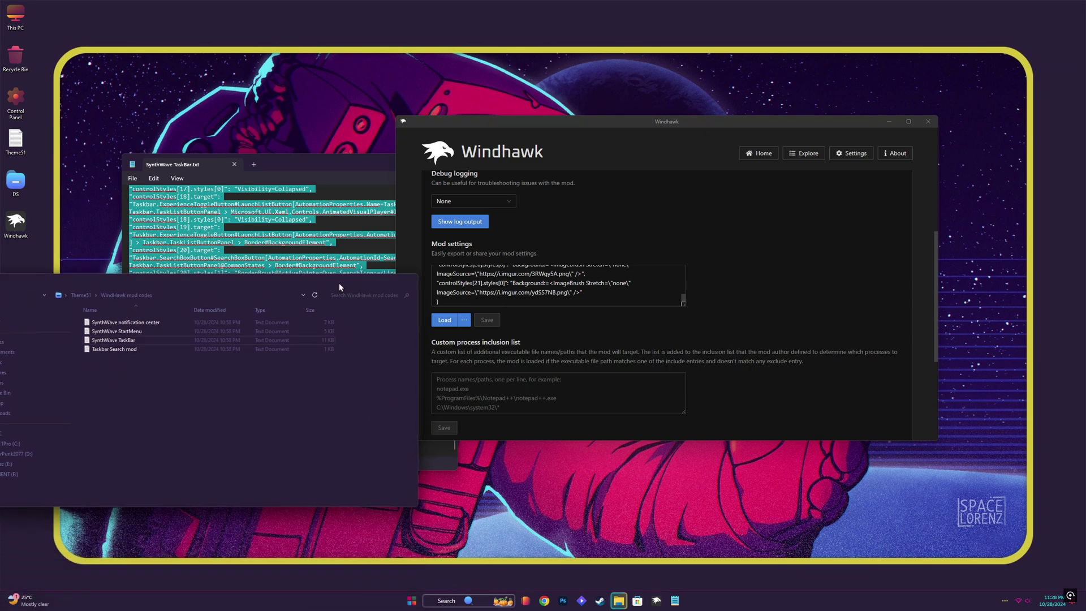
# Close the SynthWave TaskBar text file, and open and close the Start menu to check its styling
pyautogui.click(234, 164)
pyautogui.click(427, 603)
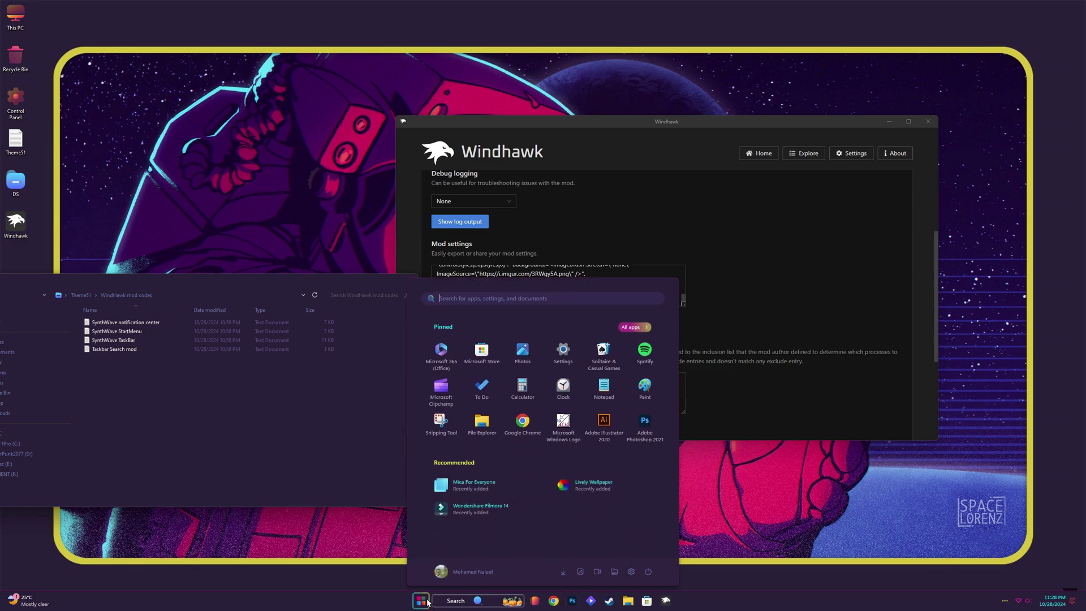
pyautogui.click(428, 603)
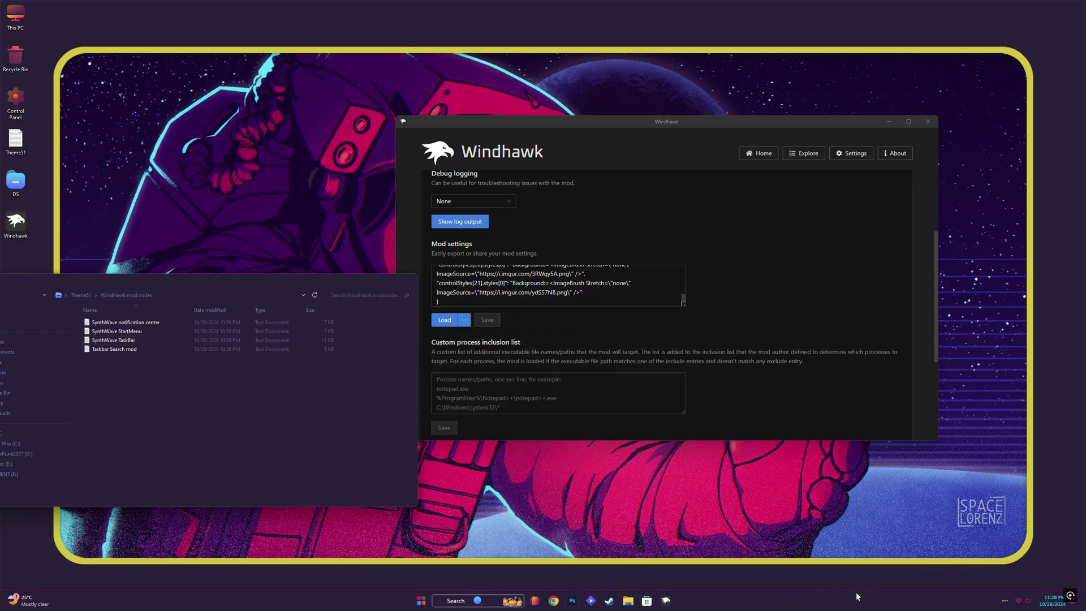
pyautogui.click(425, 599)
pyautogui.click(425, 599)
# Return to Windhawk's styler mod results and install the Windows 11 Notification Center Styler mod, accepting the risk
pyautogui.click(754, 216)
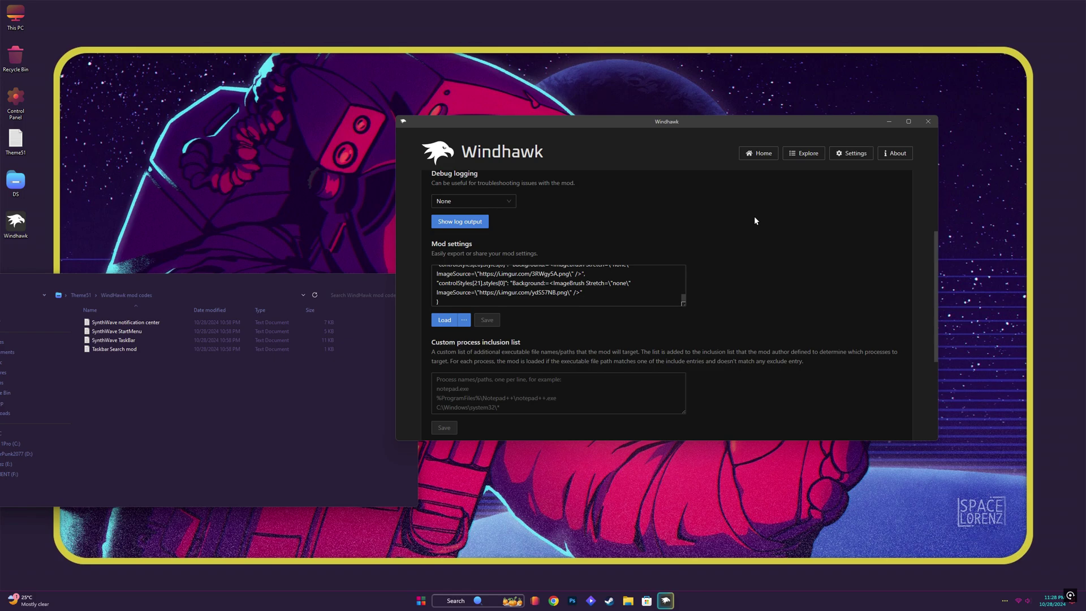
pyautogui.scroll(3, 669, 215)
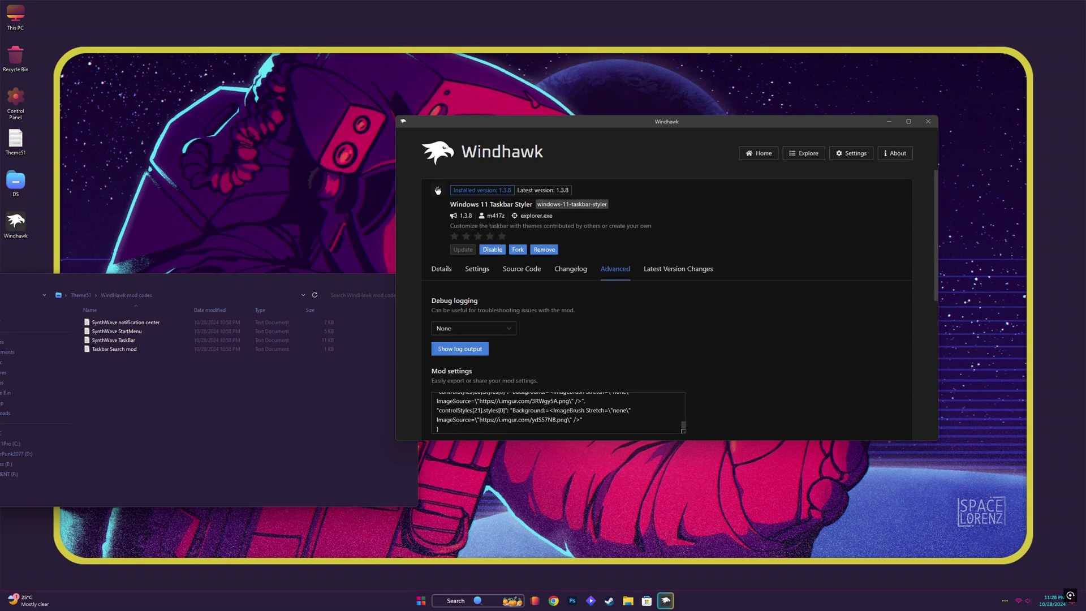
pyautogui.click(437, 190)
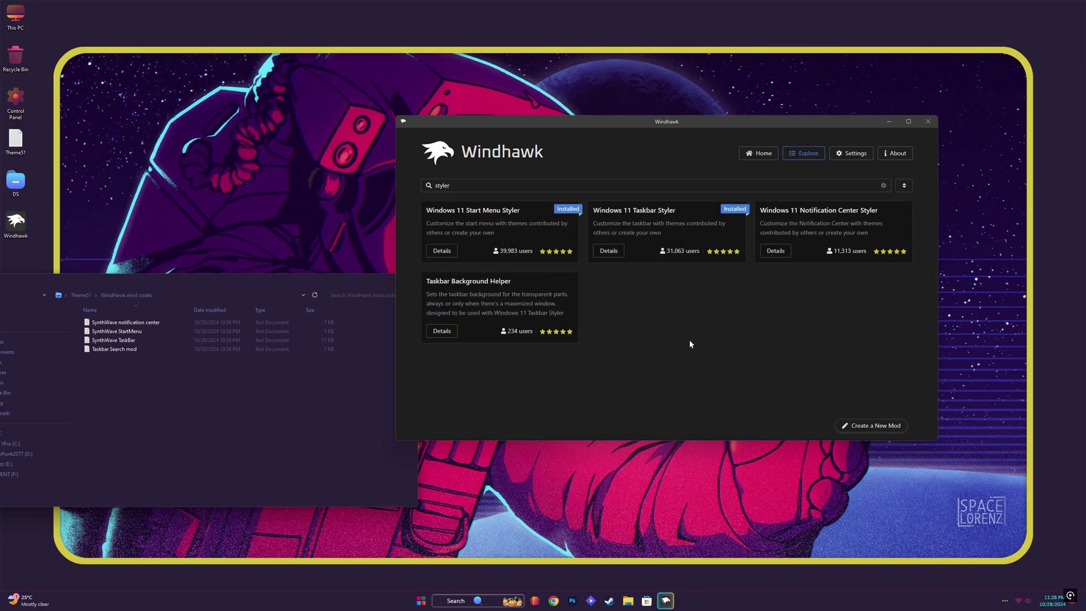
pyautogui.click(776, 252)
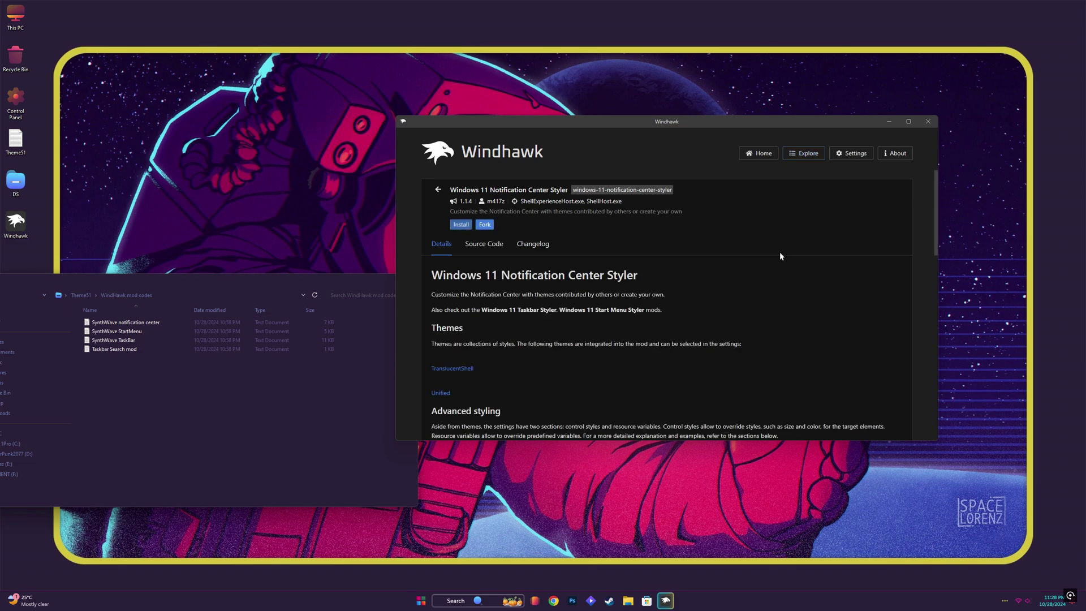
pyautogui.click(461, 224)
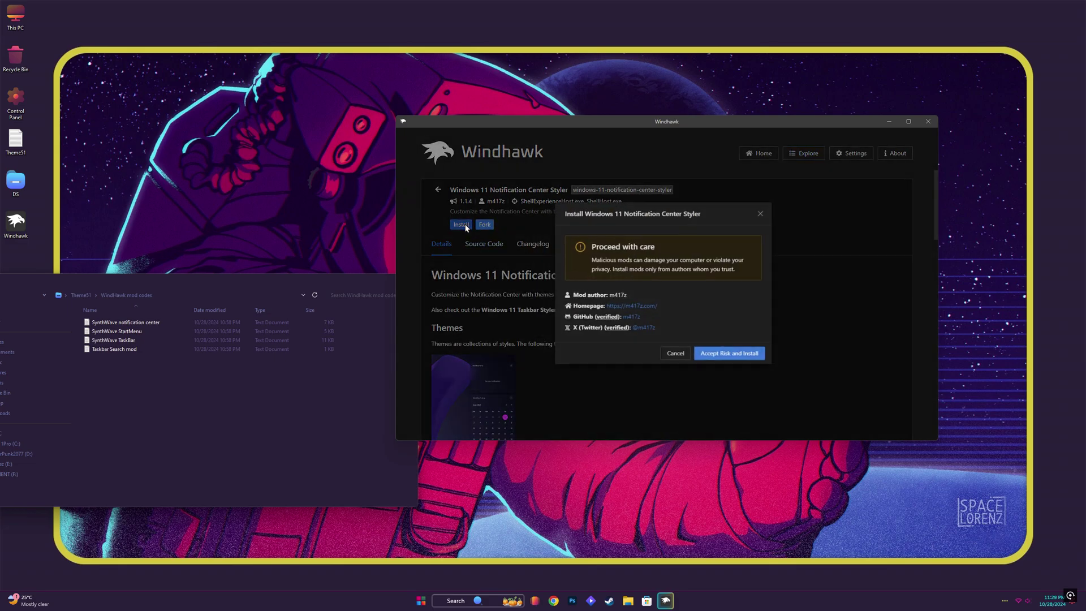
pyautogui.click(715, 354)
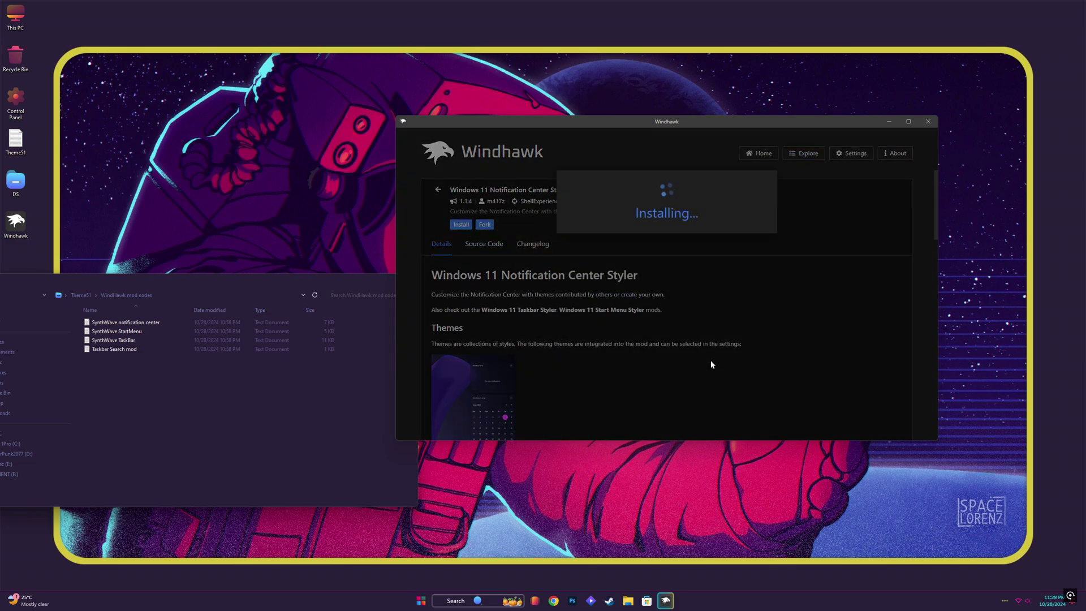
# Copy the entire text of SynthWave notification center.txt from the WindHawk mod codes folder and close the file
pyautogui.doubleClick(119, 322)
pyautogui.hotkey('ctrl', 'a')
pyautogui.rightClick(188, 292)
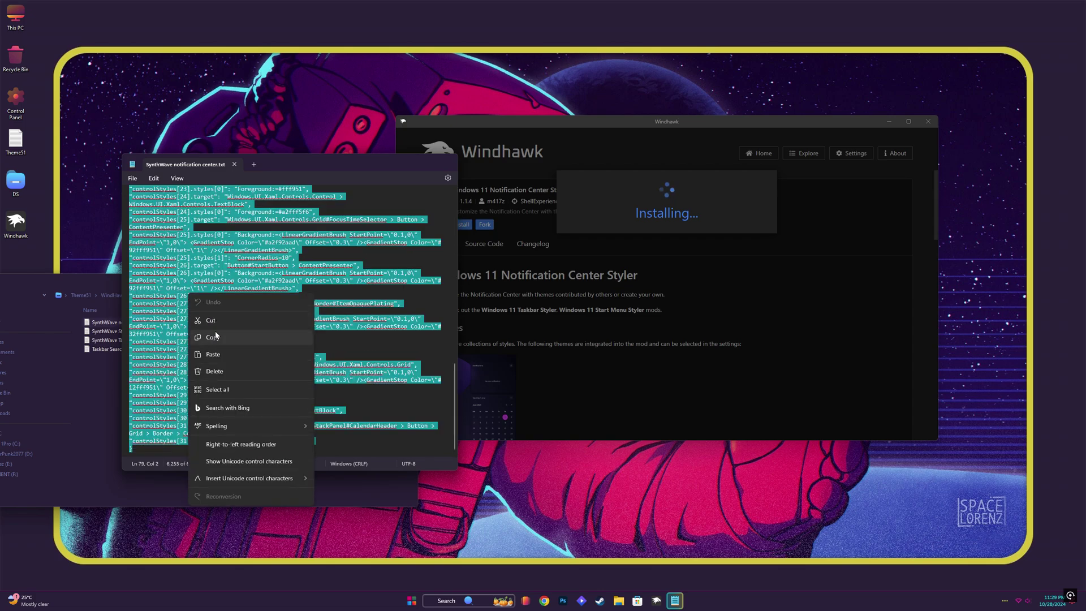
pyautogui.click(215, 333)
pyautogui.click(234, 164)
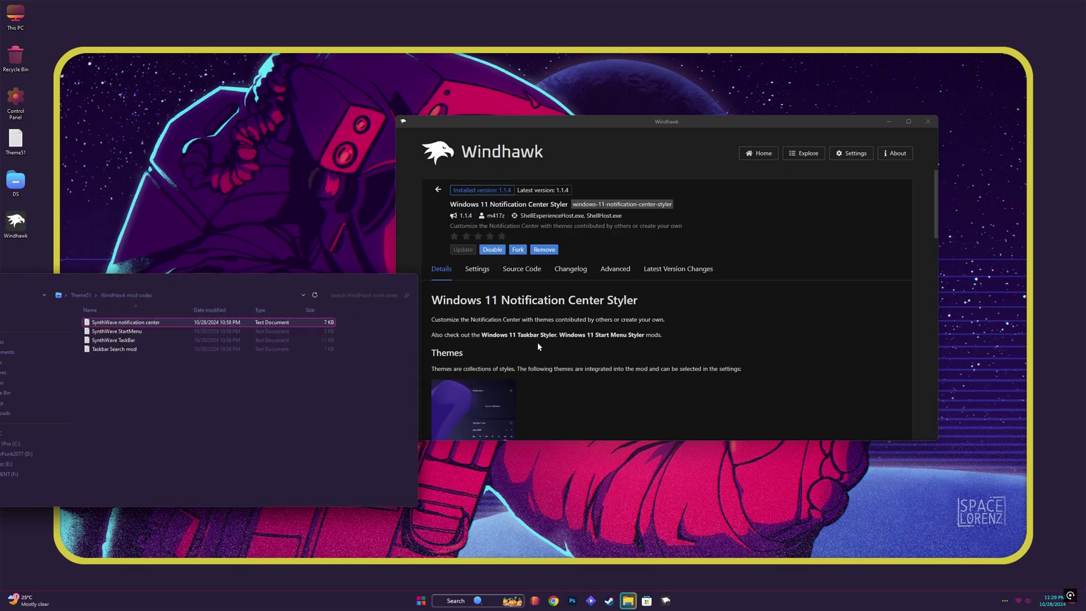
# Replace the Notification Center Styler's advanced mod settings with the copied SynthWave notification center code and save them
pyautogui.click(619, 269)
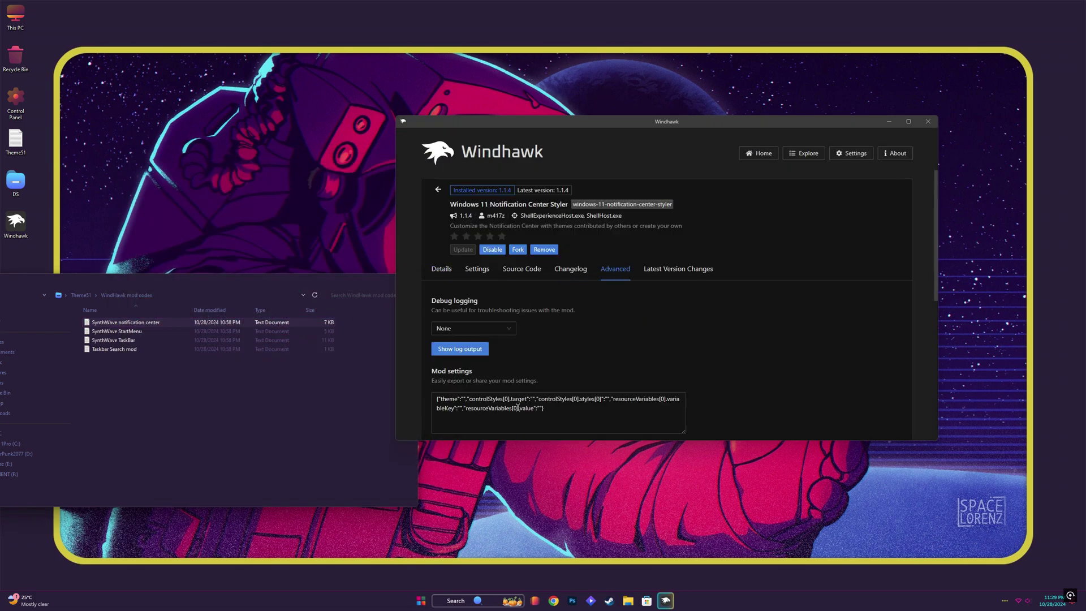
pyautogui.moveTo(437, 403); pyautogui.dragTo(580, 414)
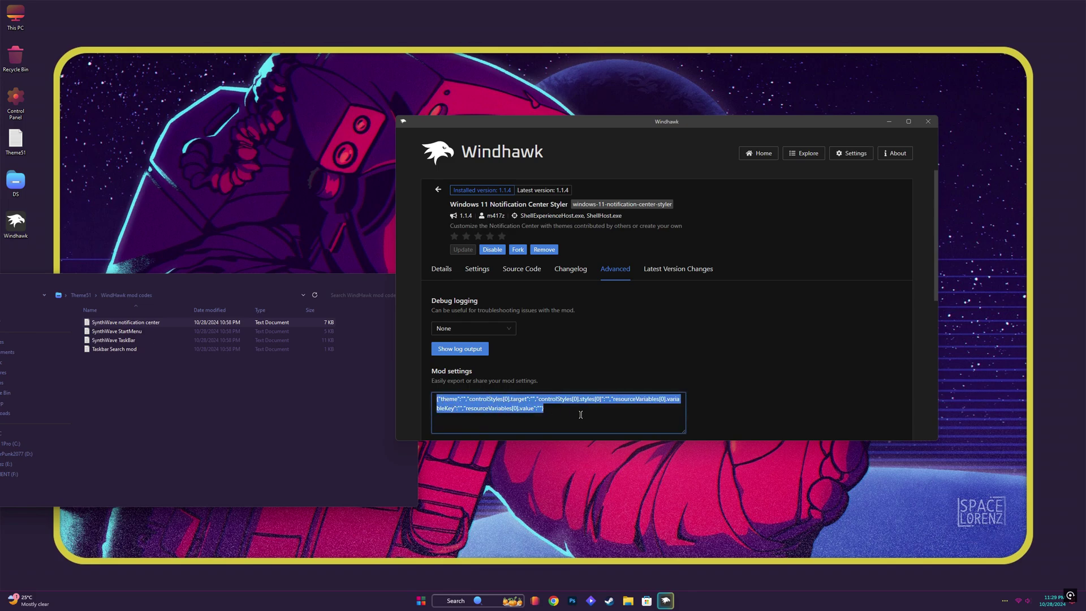
pyautogui.rightClick(581, 417)
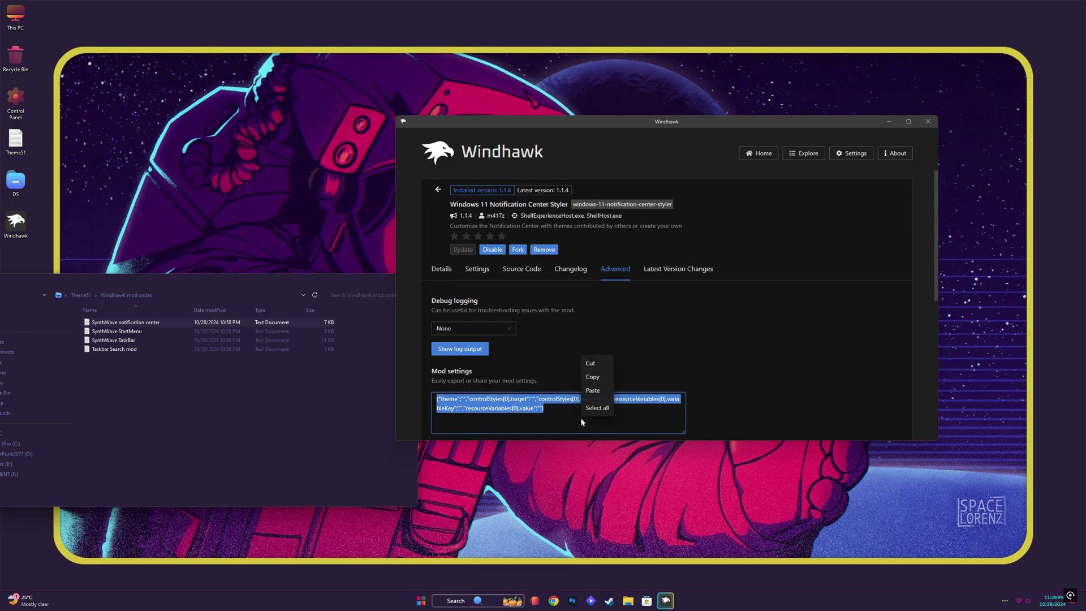
pyautogui.click(589, 390)
pyautogui.click(589, 390)
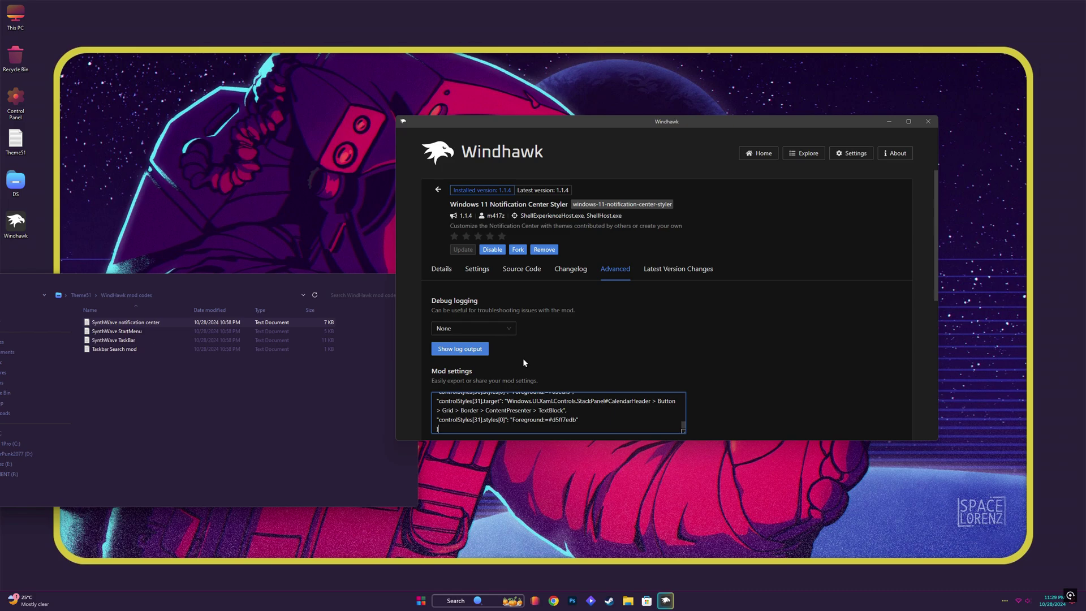
pyautogui.scroll(-2, 522, 358)
pyautogui.click(487, 321)
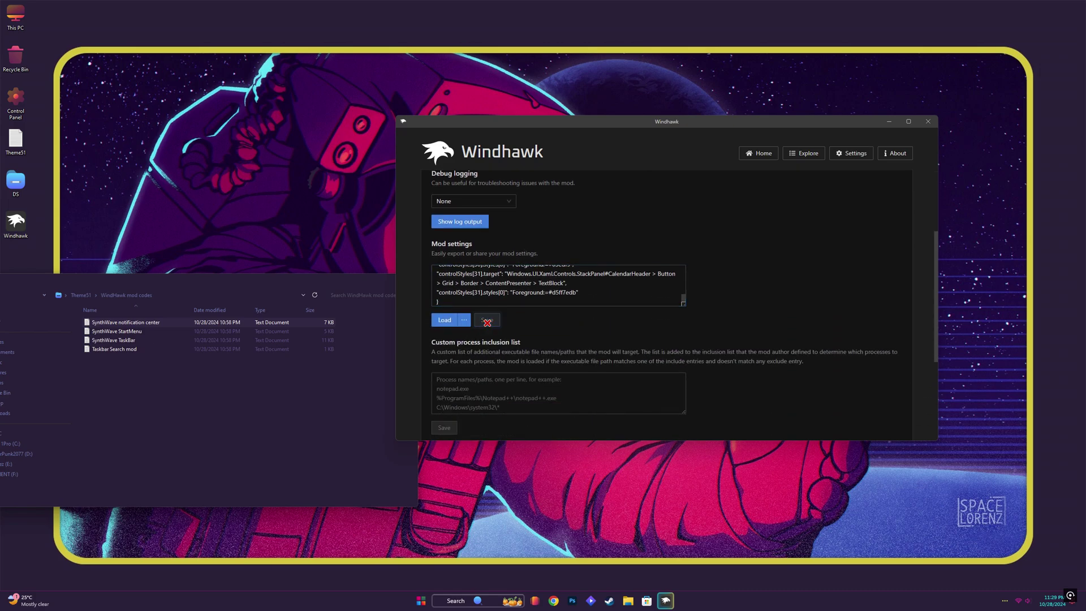
# Close Windhawk and the mod codes folder, and open the notification center and the Start menu to check their styling
pyautogui.click(930, 122)
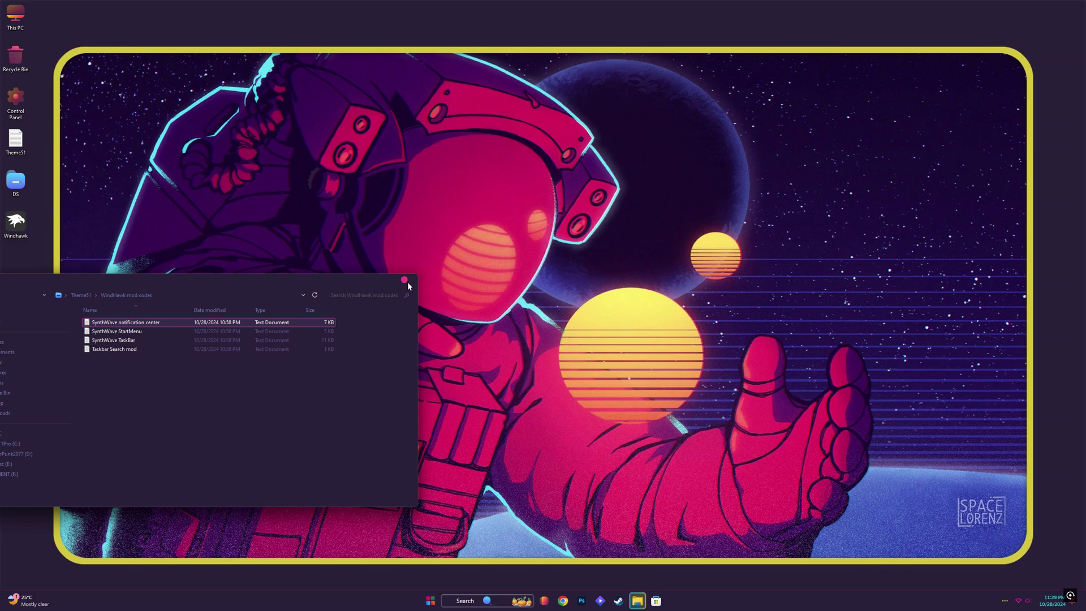
pyautogui.click(407, 281)
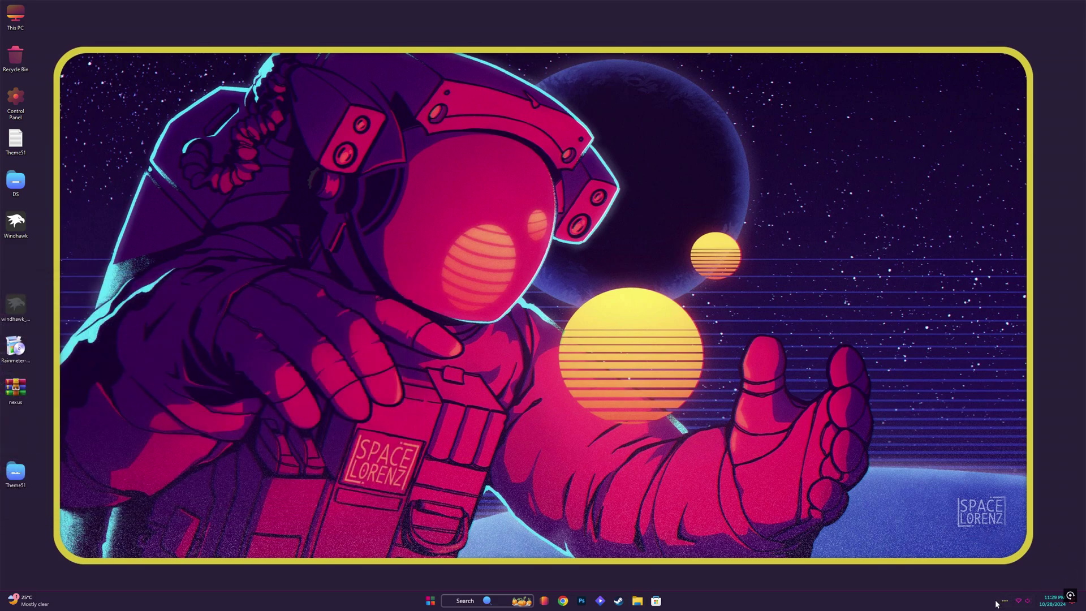
pyautogui.click(1047, 601)
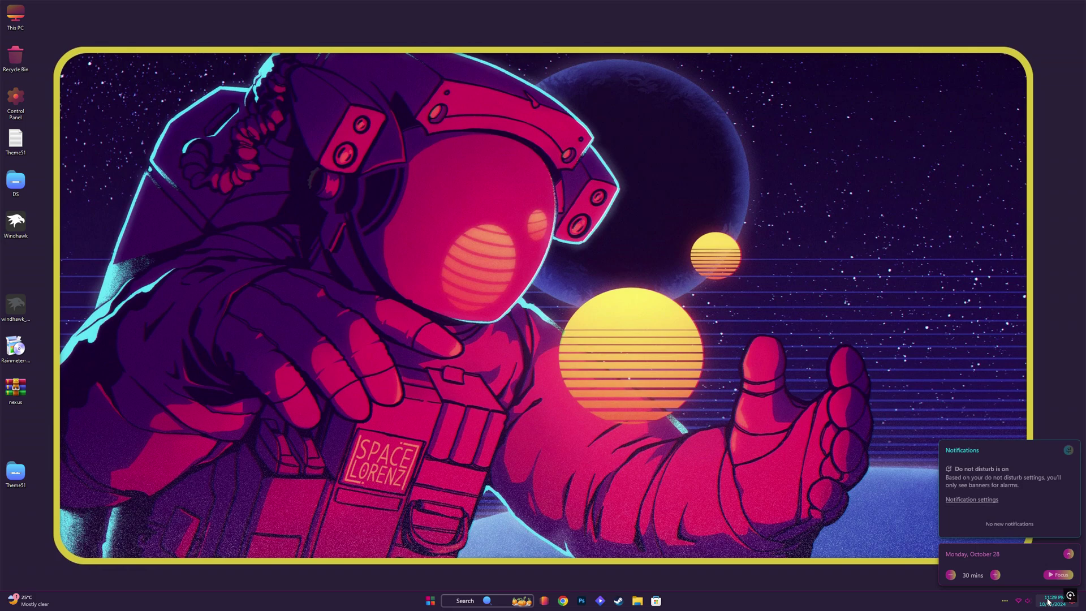
pyautogui.click(1047, 601)
pyautogui.click(430, 600)
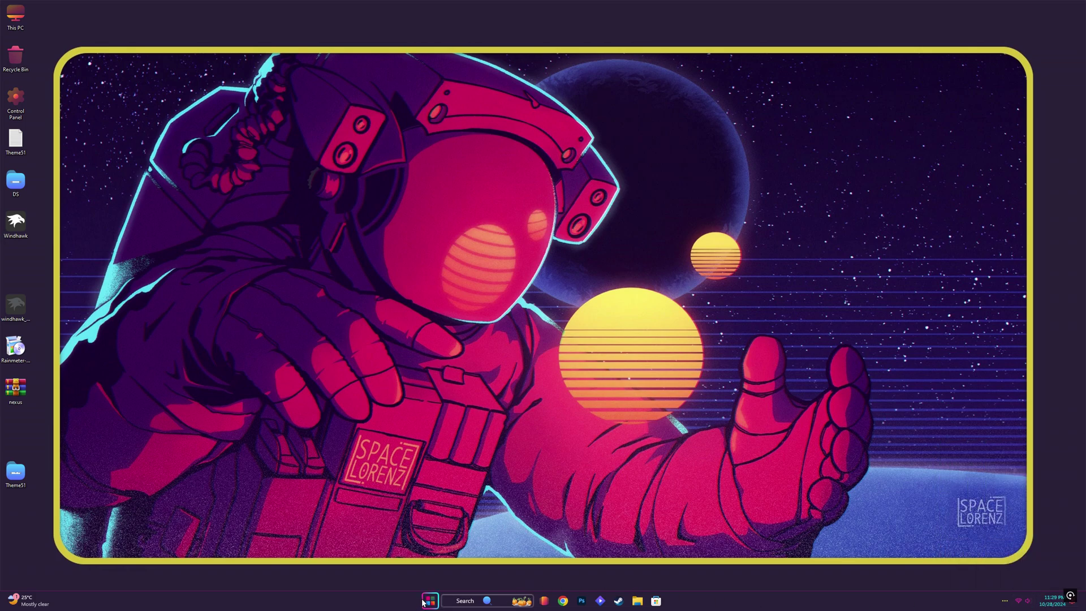
pyautogui.click(430, 600)
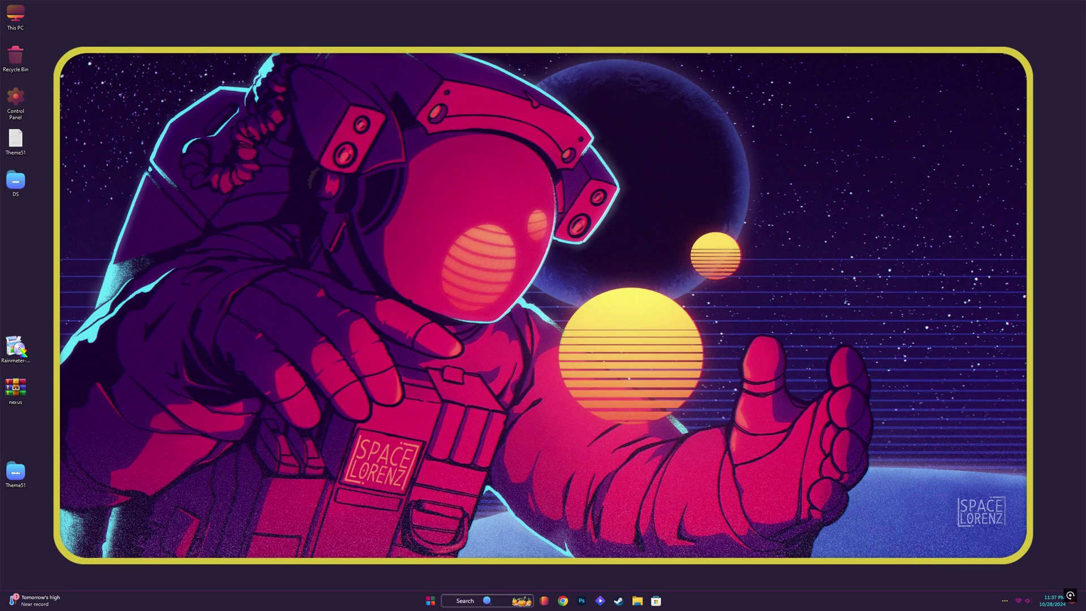
# Install Rainmeter in English to C:\Program Files\Rainmeter as the 64-bit version with launch on startup, and run it when setup finishes
pyautogui.doubleClick(16, 347)
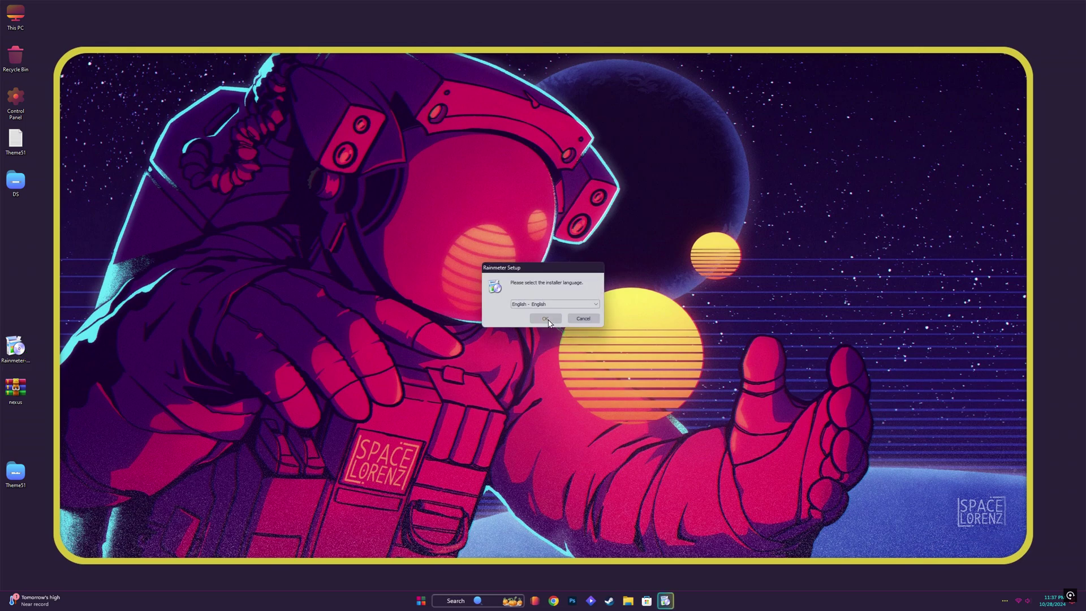
pyautogui.click(546, 319)
pyautogui.click(598, 366)
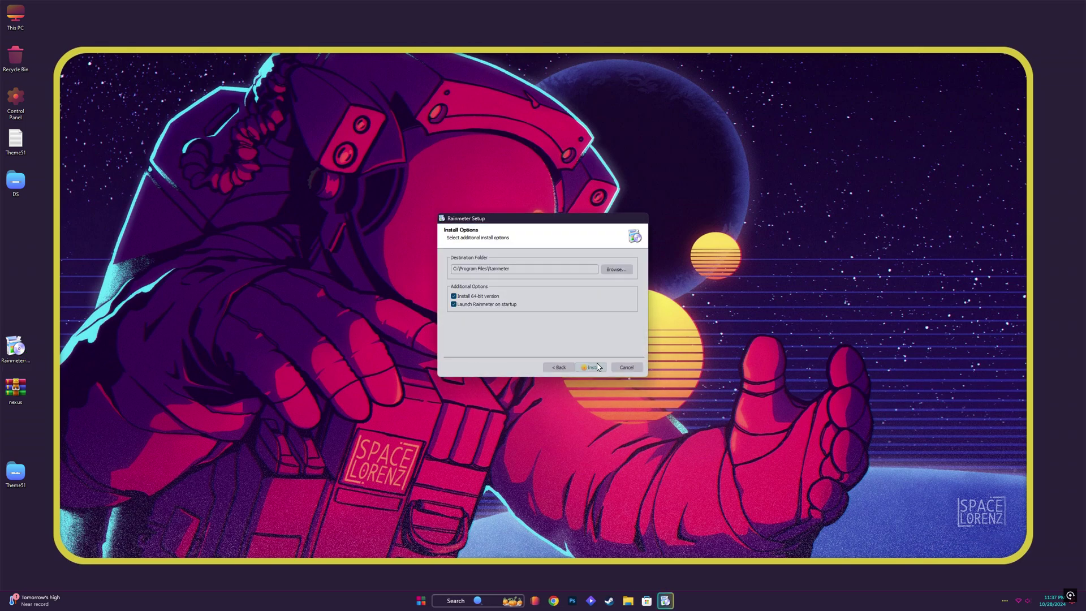
pyautogui.click(591, 368)
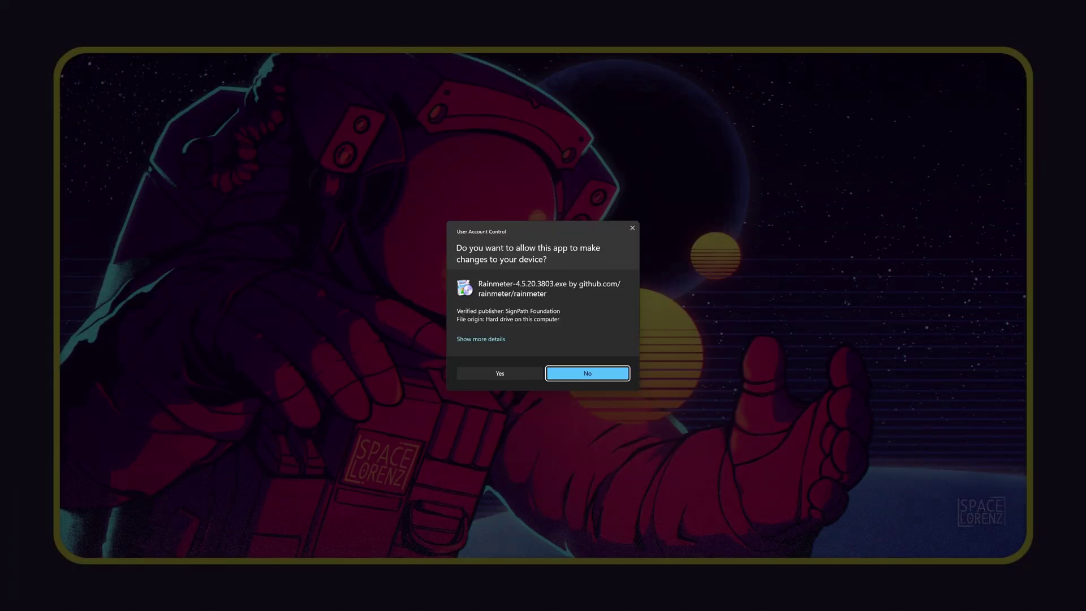
pyautogui.click(512, 373)
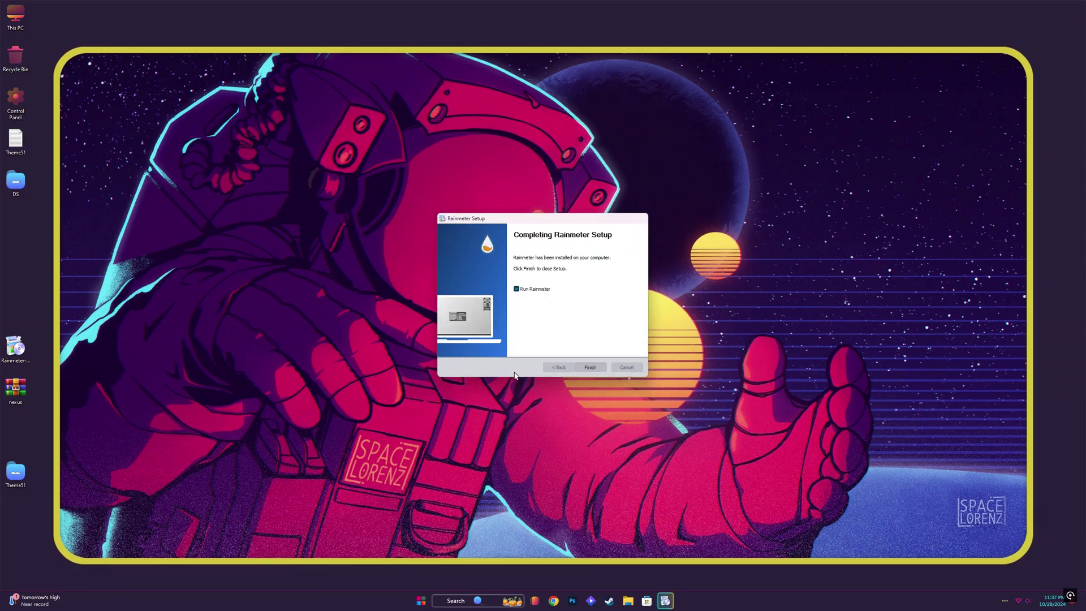
pyautogui.click(598, 367)
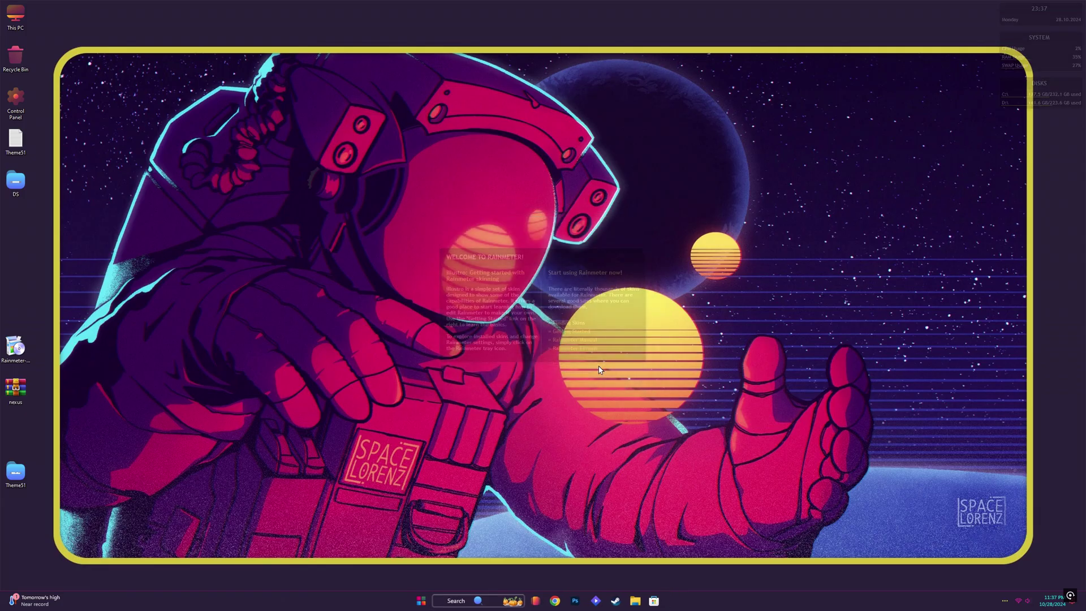
# Unload Rainmeter's default welcome, disks, system and clock skins from the desktop
pyautogui.rightClick(521, 336)
pyautogui.click(560, 431)
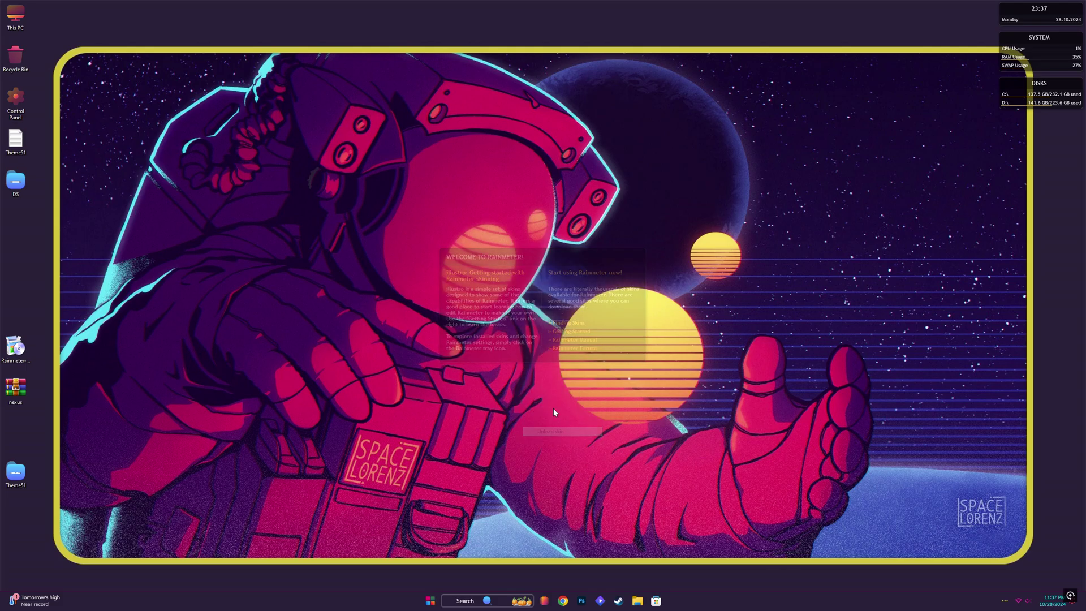
pyautogui.rightClick(1020, 85)
pyautogui.click(1038, 185)
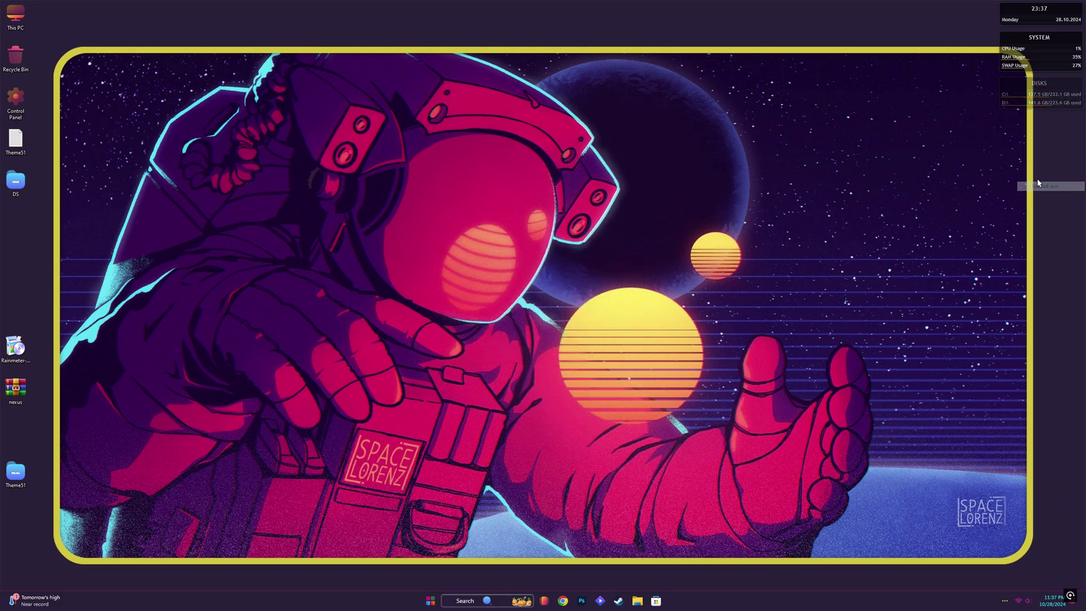
pyautogui.rightClick(1040, 60)
pyautogui.click(1055, 162)
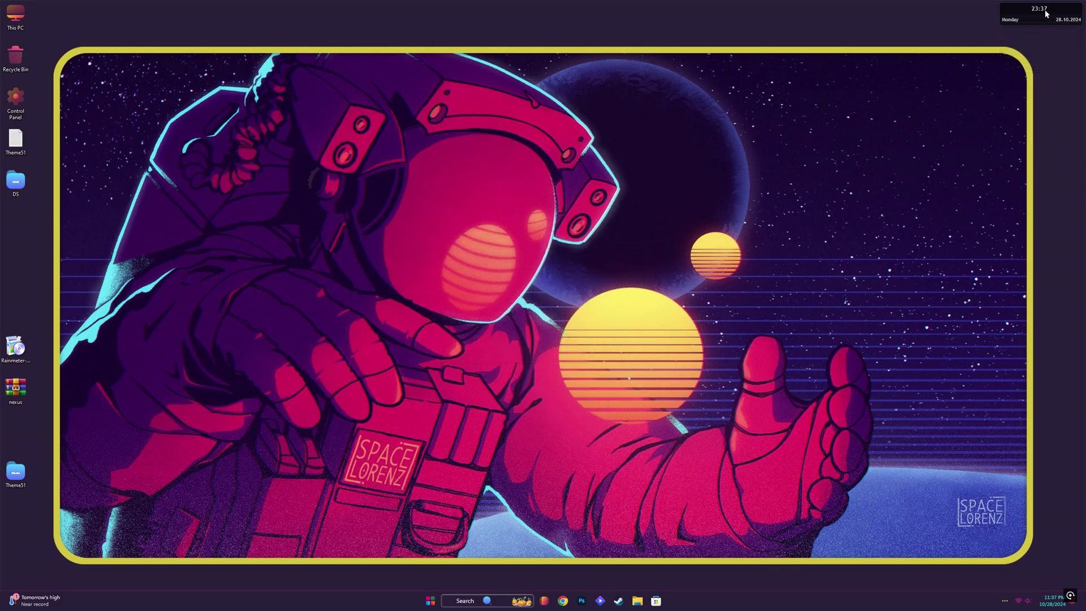
pyautogui.rightClick(1045, 14)
pyautogui.click(1061, 113)
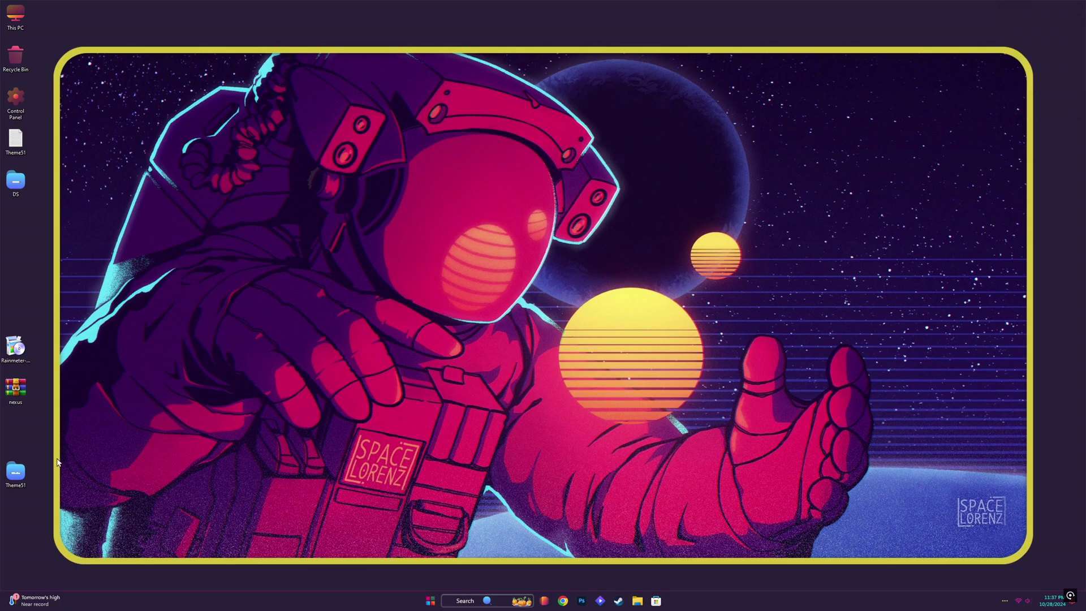
# Install the Aada_RM Skin.rmskin package from the Theme51 folder with its skin and both layouts, and close the folder
pyautogui.doubleClick(17, 471)
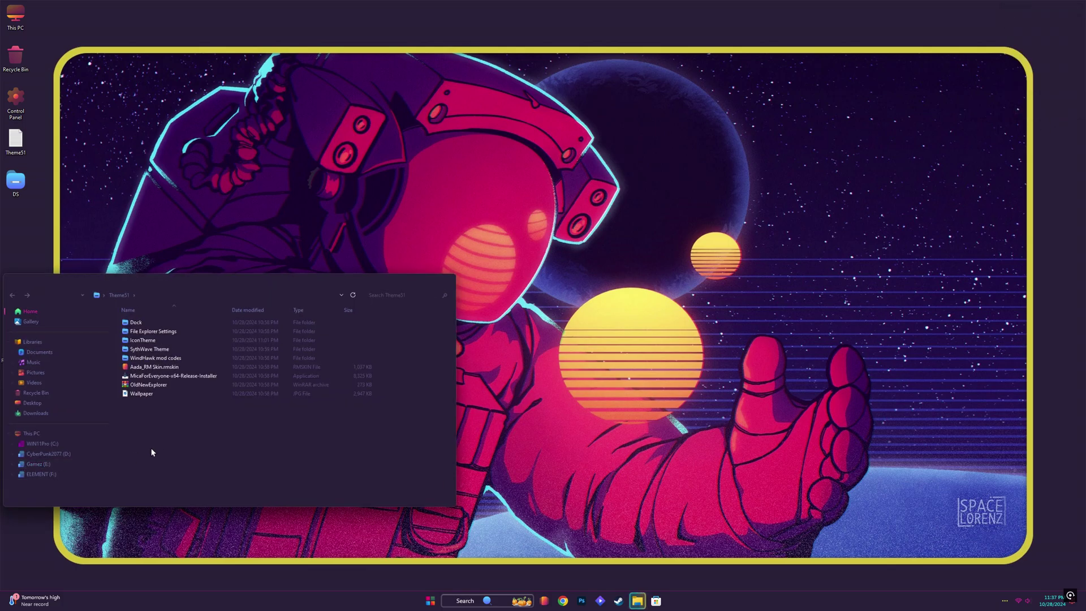
pyautogui.doubleClick(152, 365)
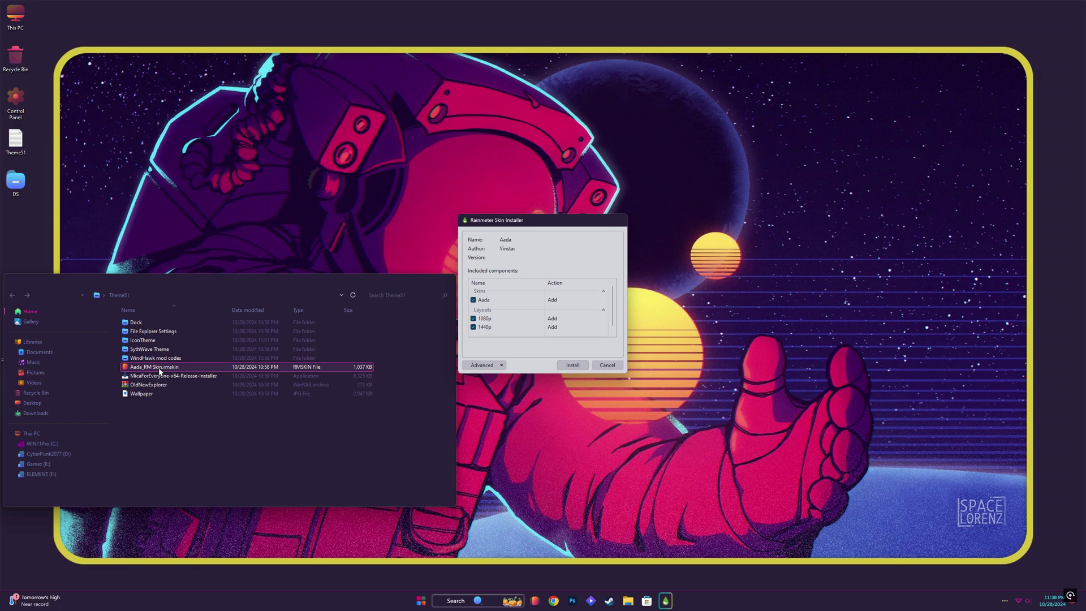
pyautogui.click(572, 365)
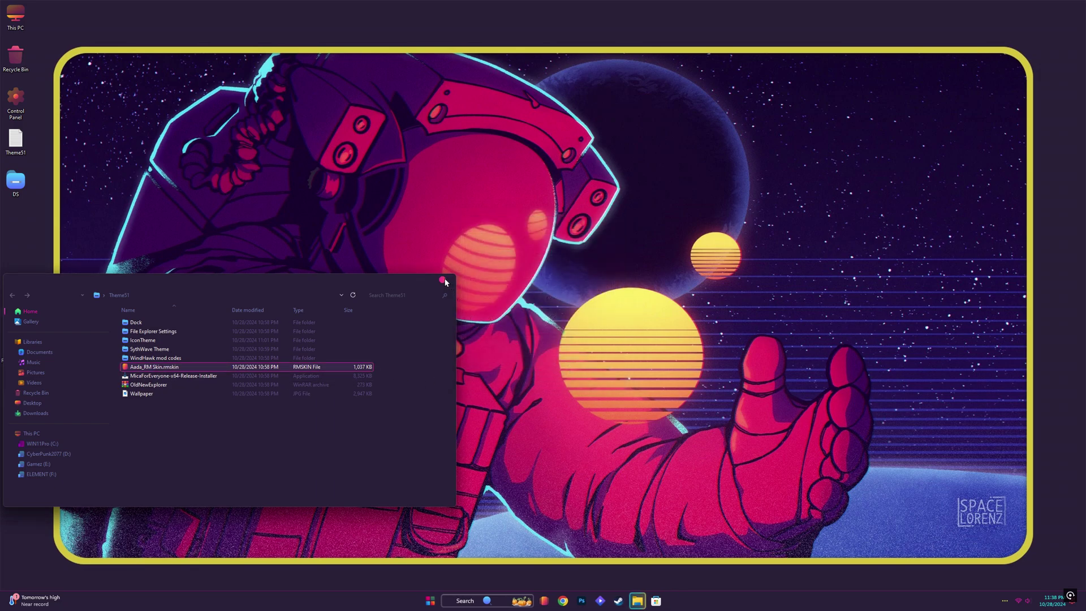
pyautogui.click(445, 279)
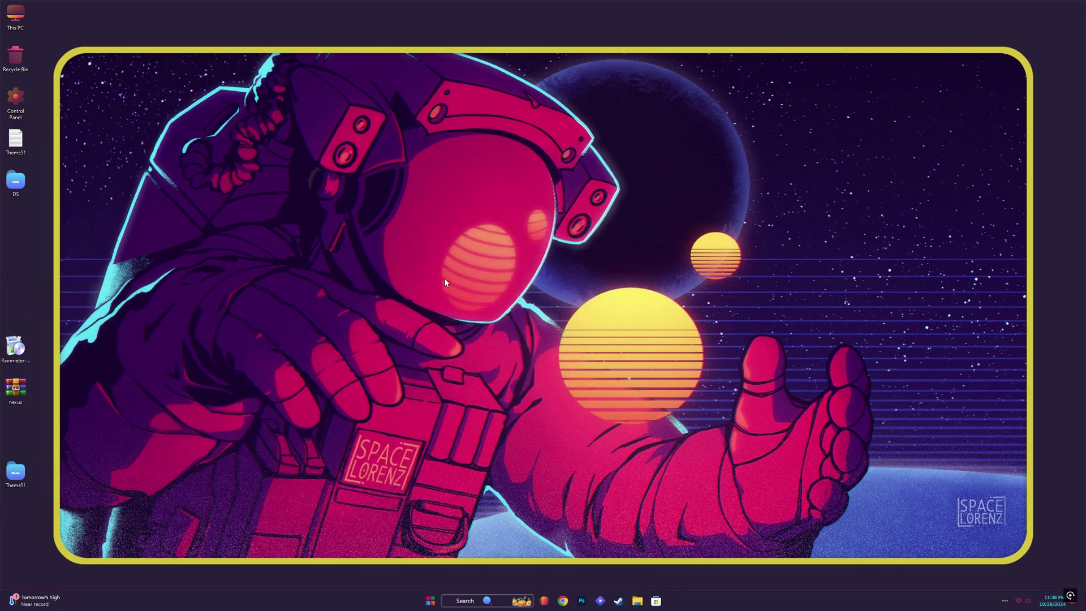
# Open Rainmeter's skin management window from the hidden system tray icons
pyautogui.click(1005, 601)
pyautogui.rightClick(972, 561)
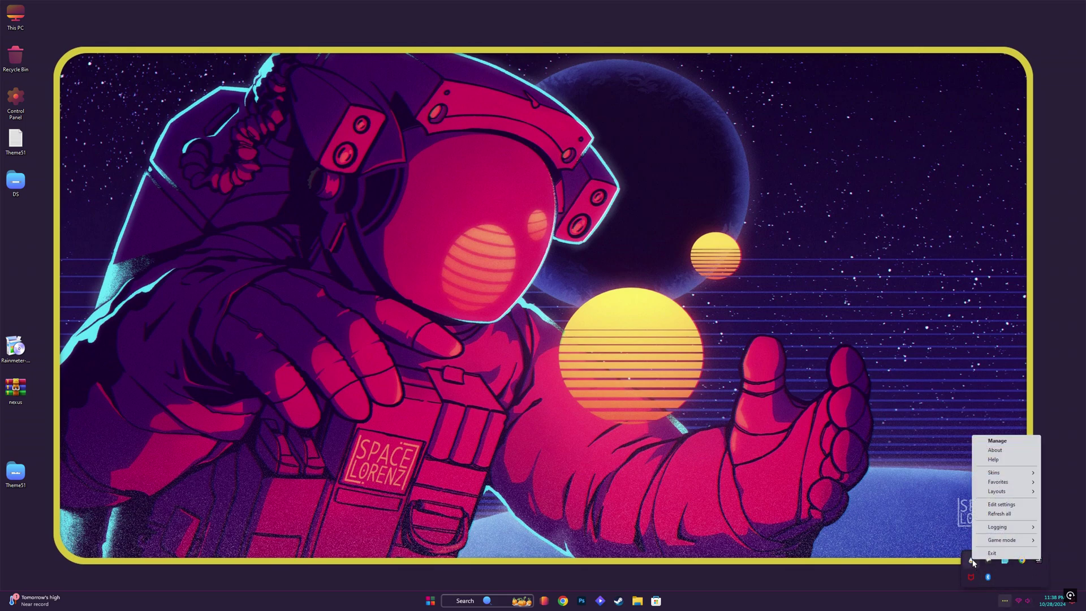
pyautogui.click(997, 441)
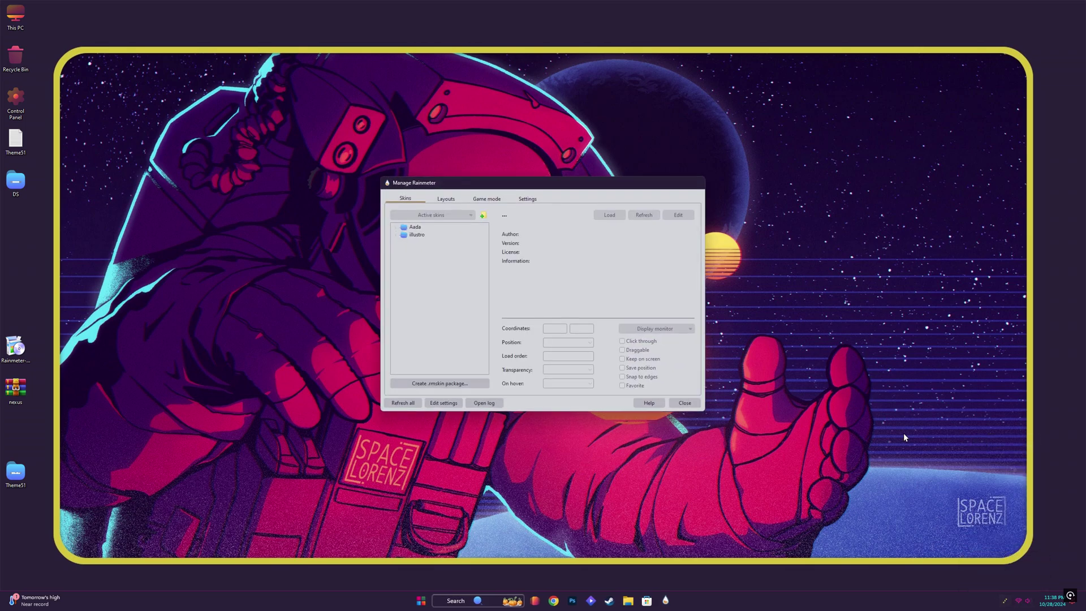
# Load the saved 1440p layout in Rainmeter and close its management window
pyautogui.click(445, 199)
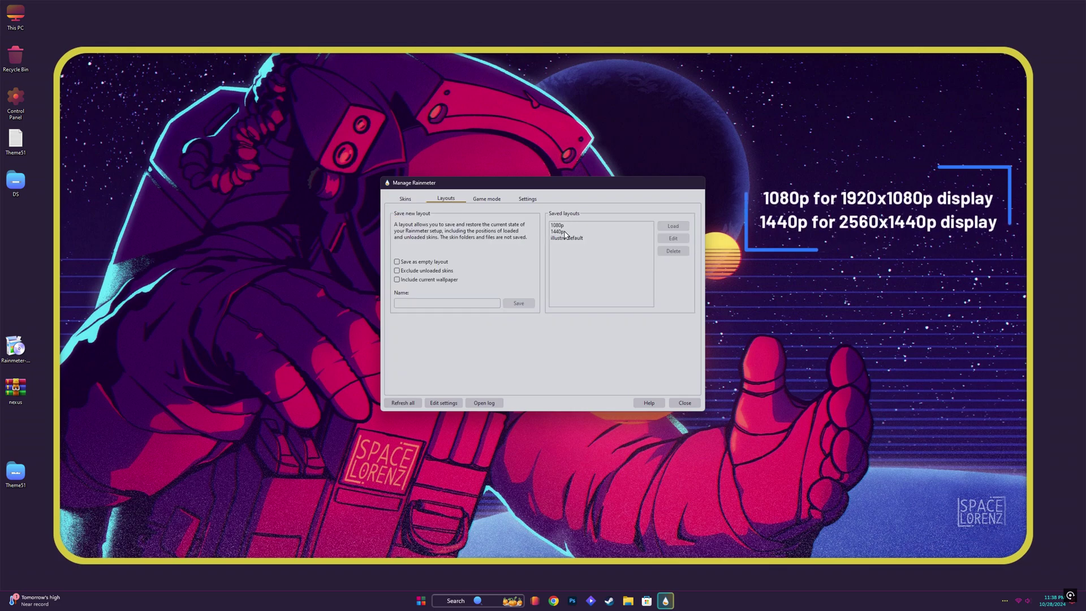
pyautogui.click(582, 231)
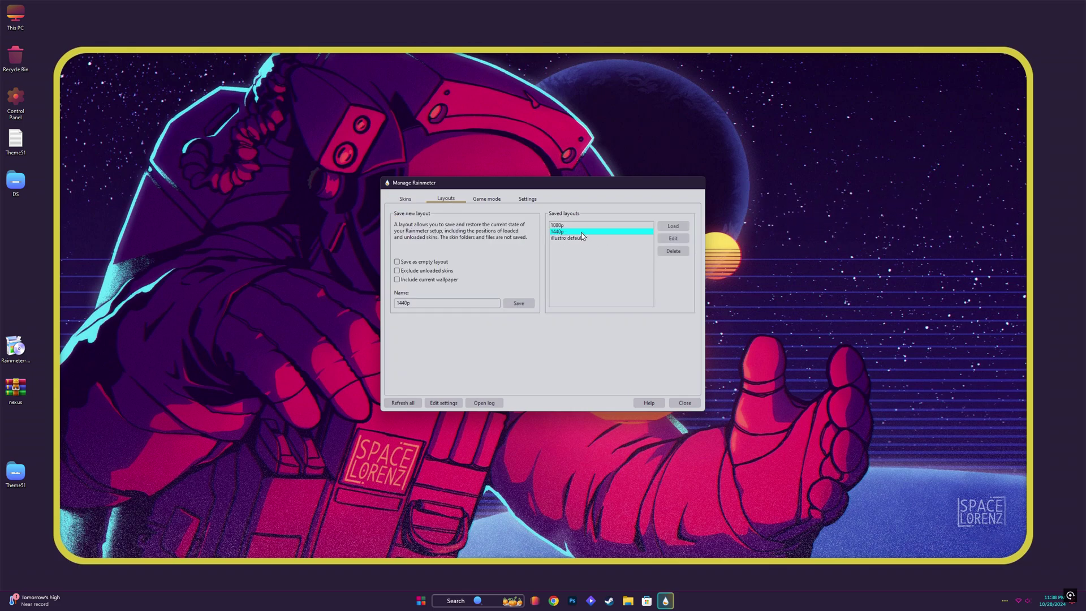
pyautogui.click(671, 226)
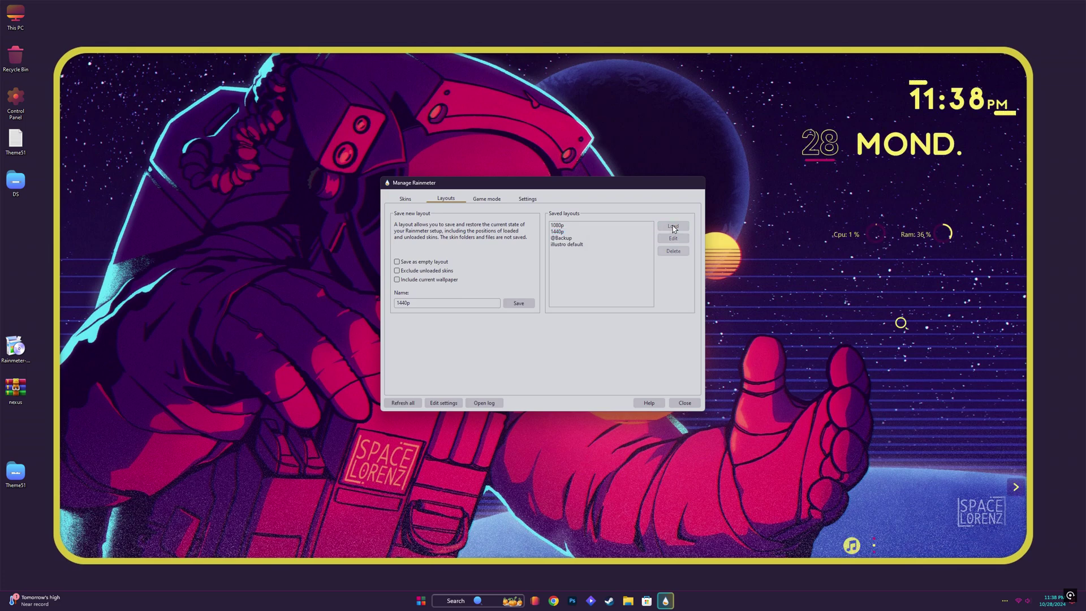
pyautogui.click(692, 181)
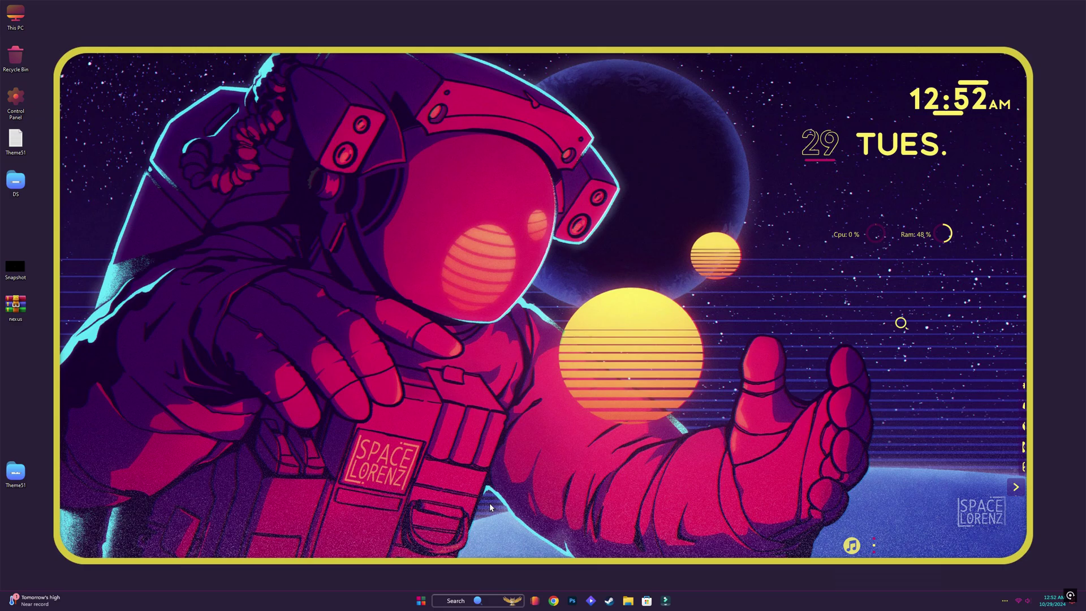
# Run NexusSetup.exe from the nexus archive on the desktop and allow it to make changes to the device
pyautogui.doubleClick(13, 305)
pyautogui.click(430, 224)
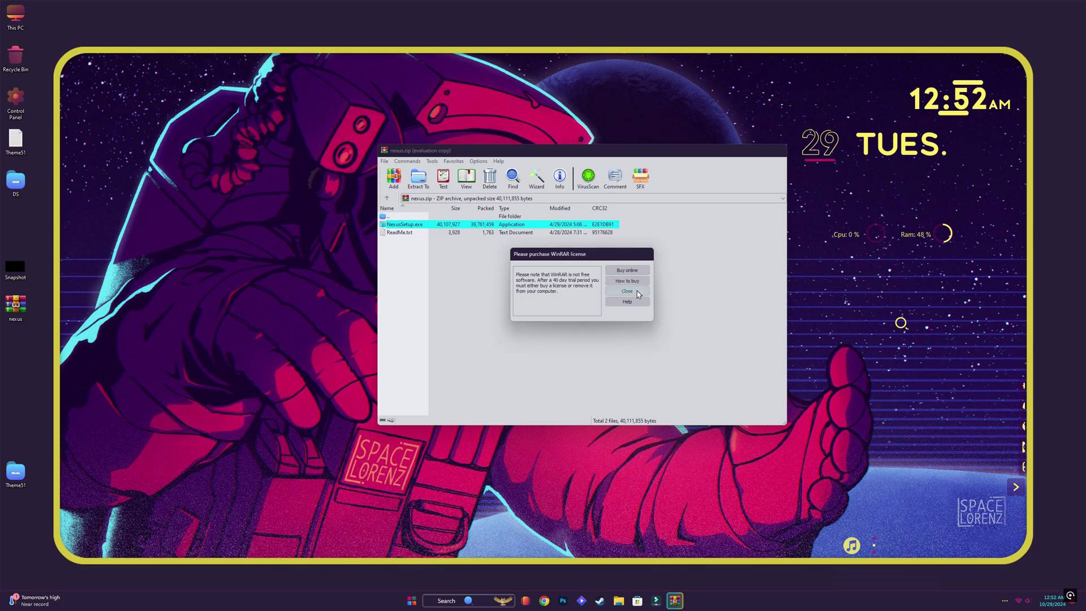
pyautogui.click(628, 291)
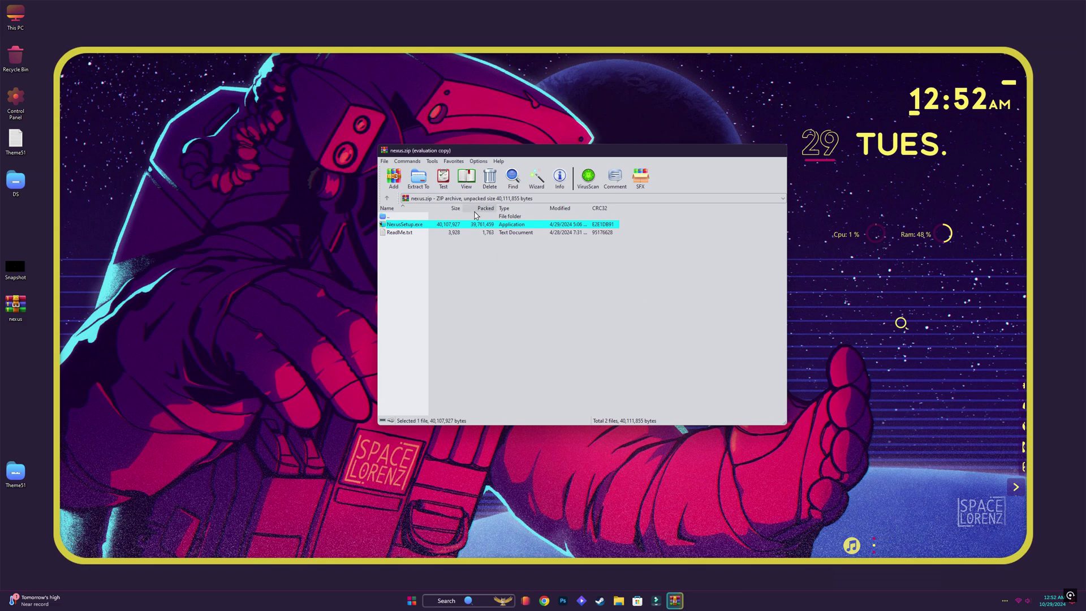
pyautogui.doubleClick(413, 226)
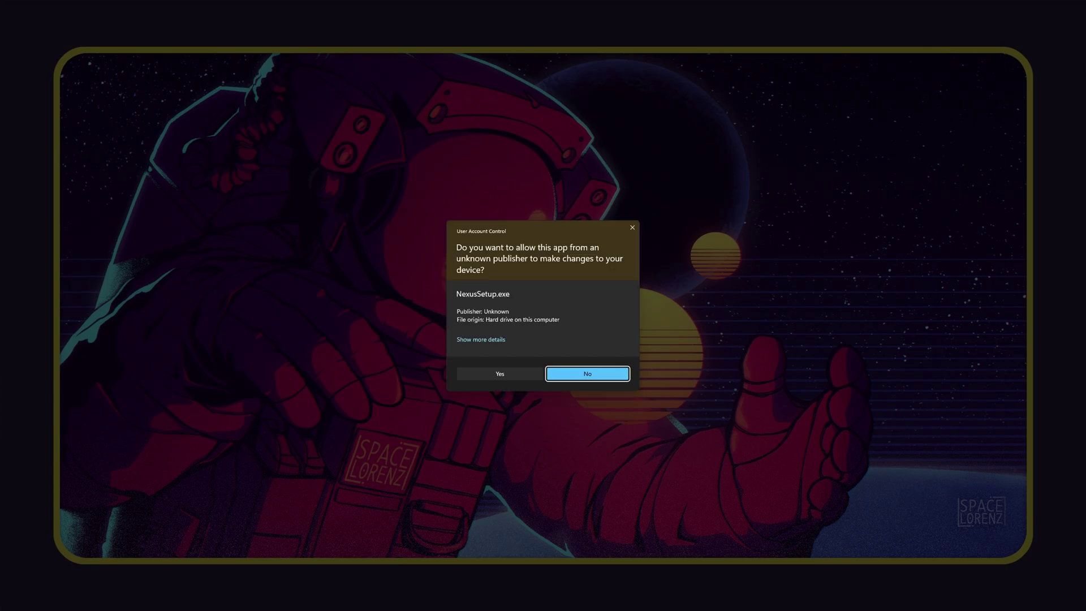
pyautogui.click(477, 376)
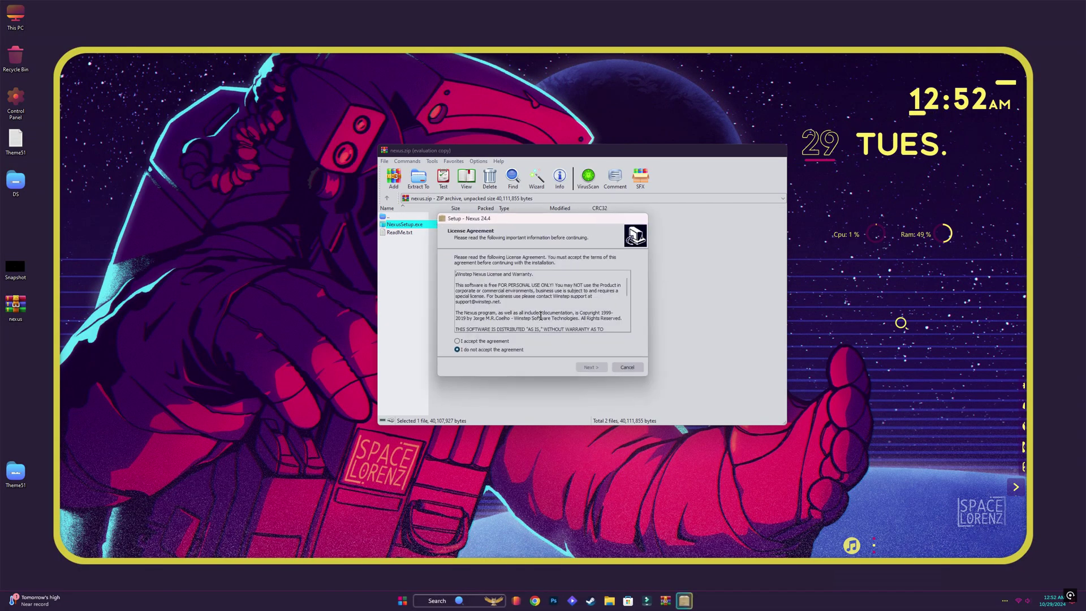
# Accept the license, install Nexus to C:\Program Files (x86)\Winstep with the default options, finish the setup and close the archive
pyautogui.click(487, 341)
pyautogui.click(592, 367)
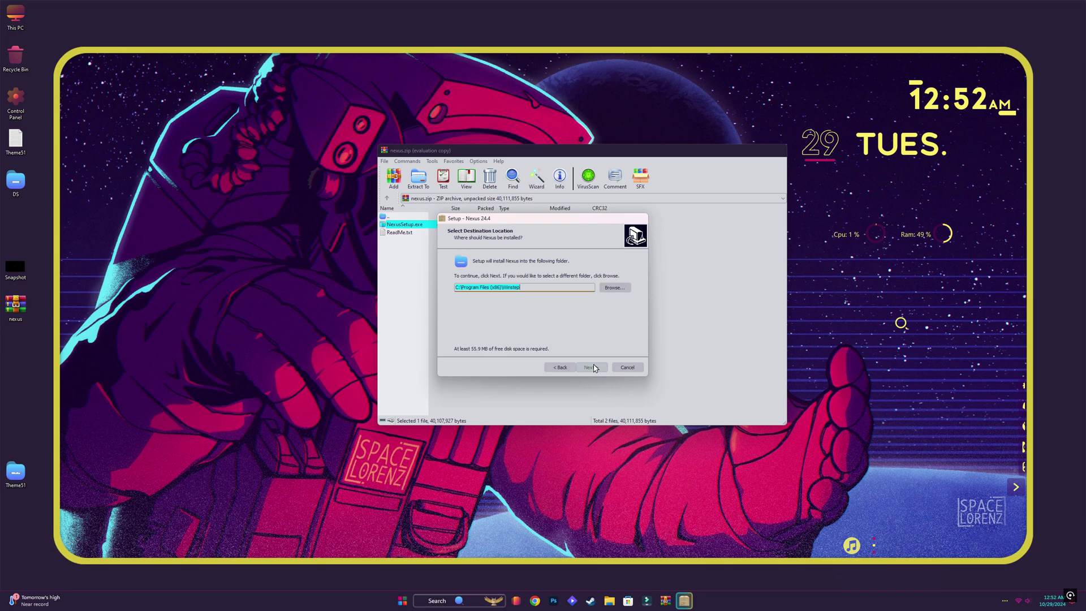
pyautogui.click(592, 367)
pyautogui.click(593, 369)
pyautogui.click(593, 369)
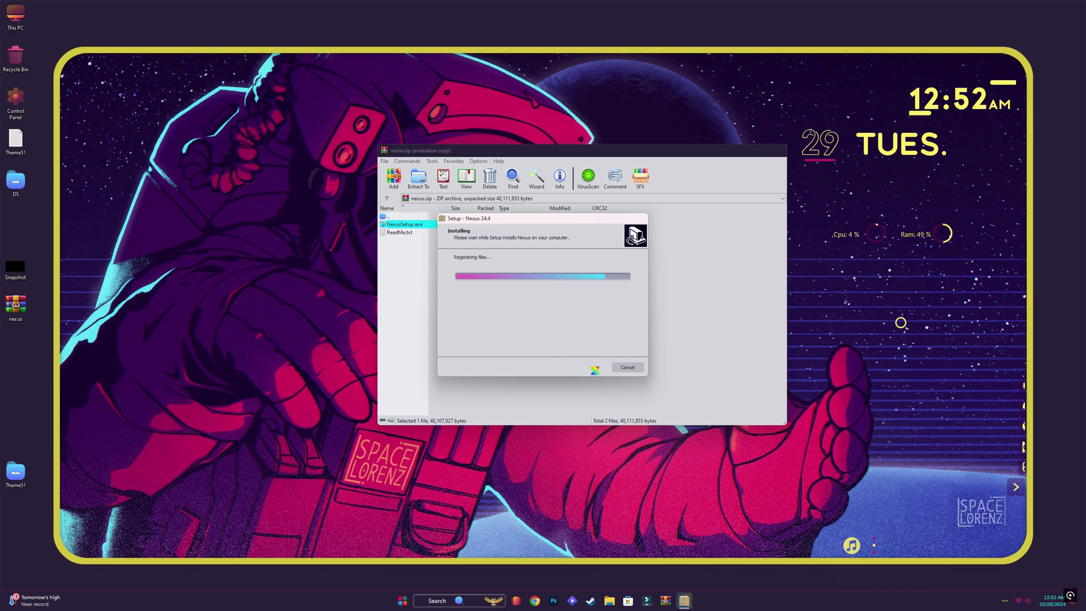
pyautogui.click(591, 368)
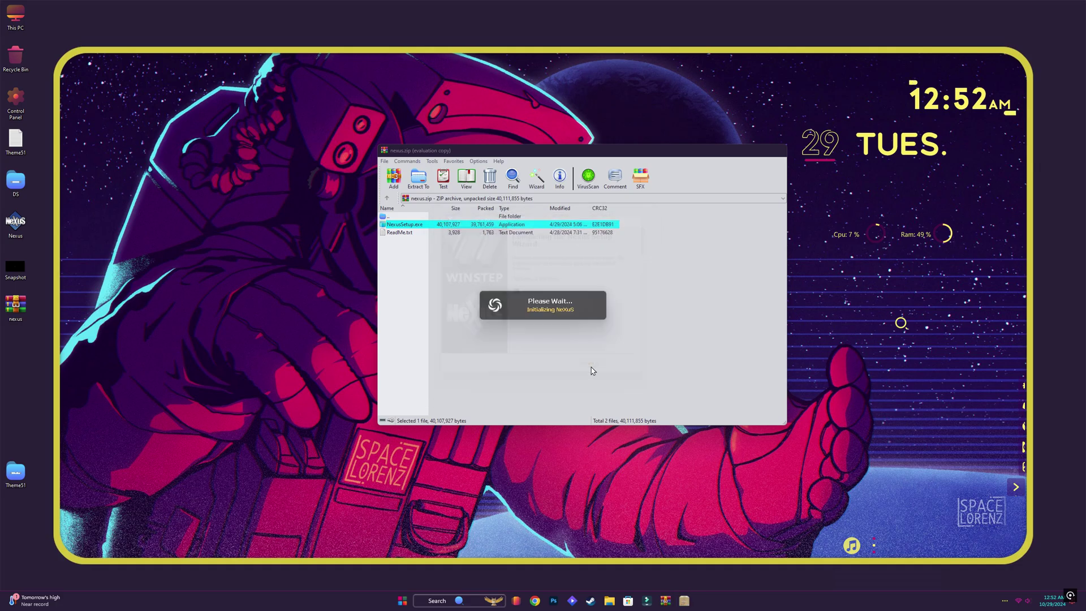
pyautogui.click(781, 150)
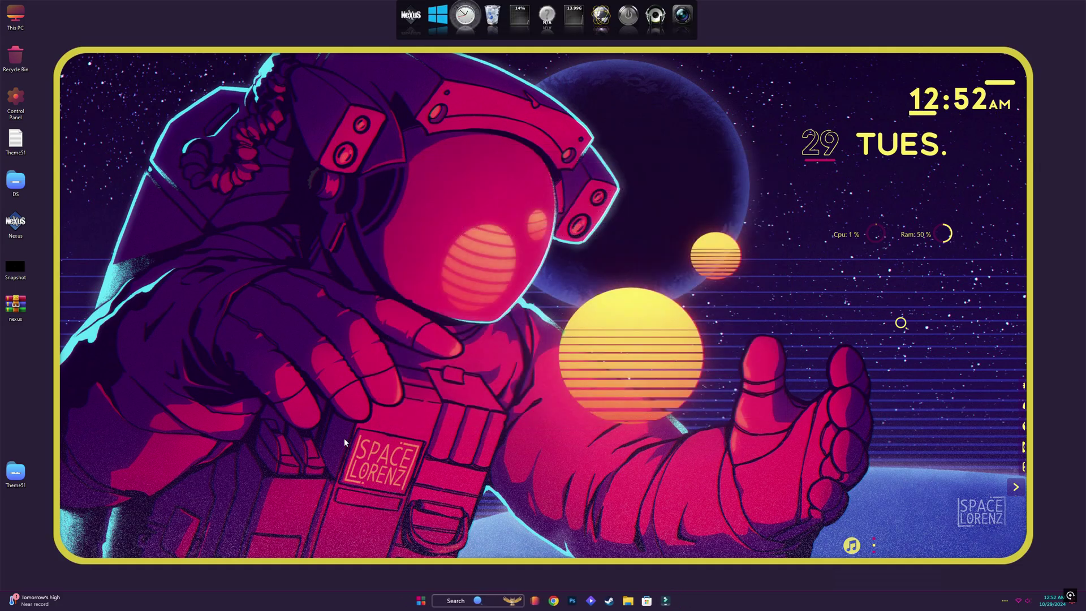
# Move the Dock folder from the Theme51 folder to the root of the WIN11Pro (C:) drive and close File Explorer
pyautogui.doubleClick(15, 471)
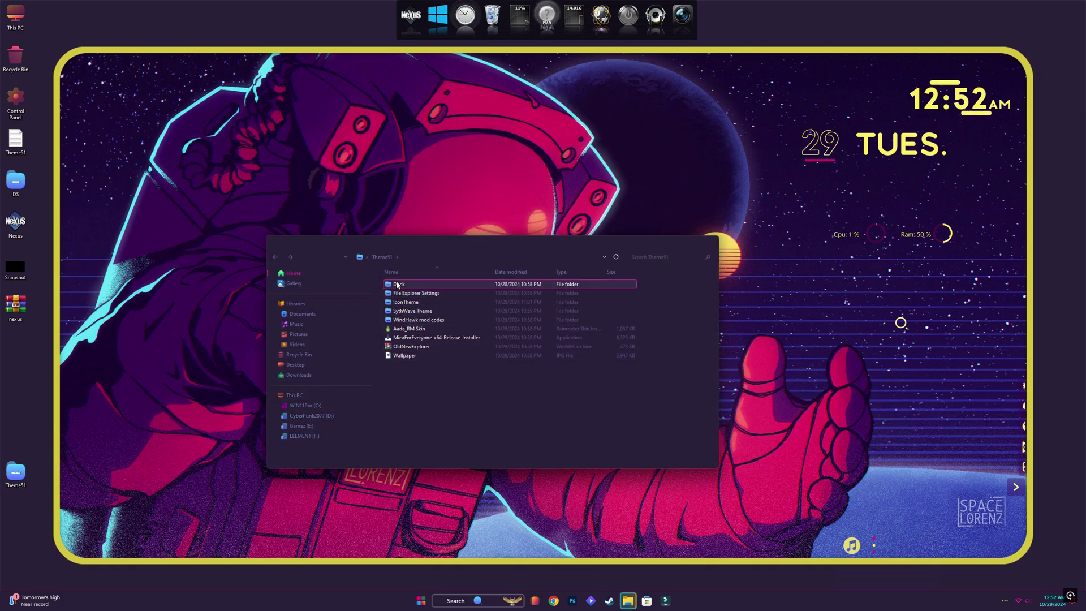
pyautogui.rightClick(398, 285)
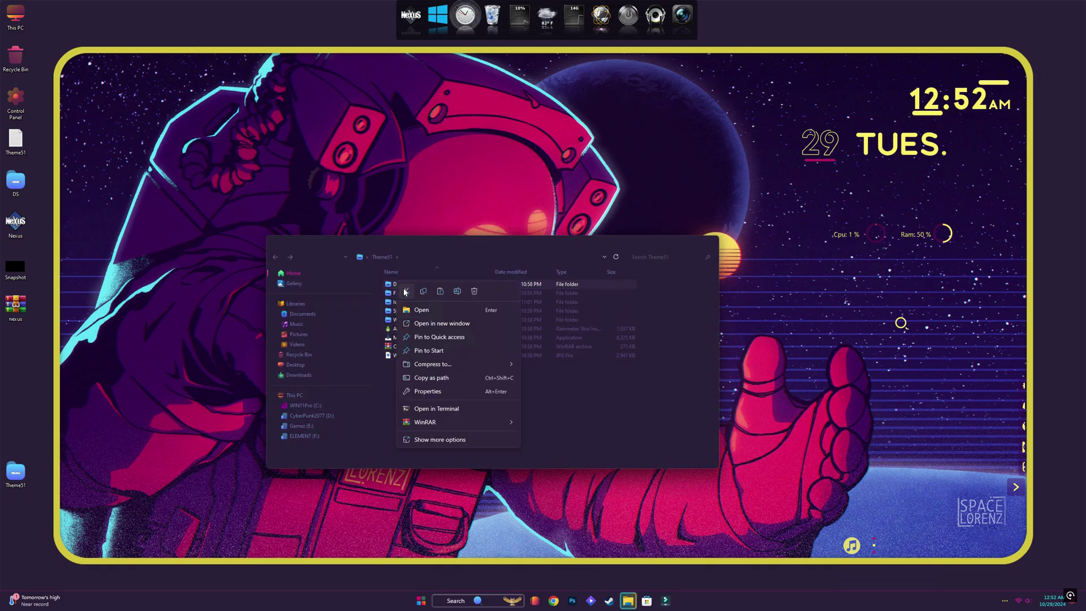
pyautogui.press('Escape')
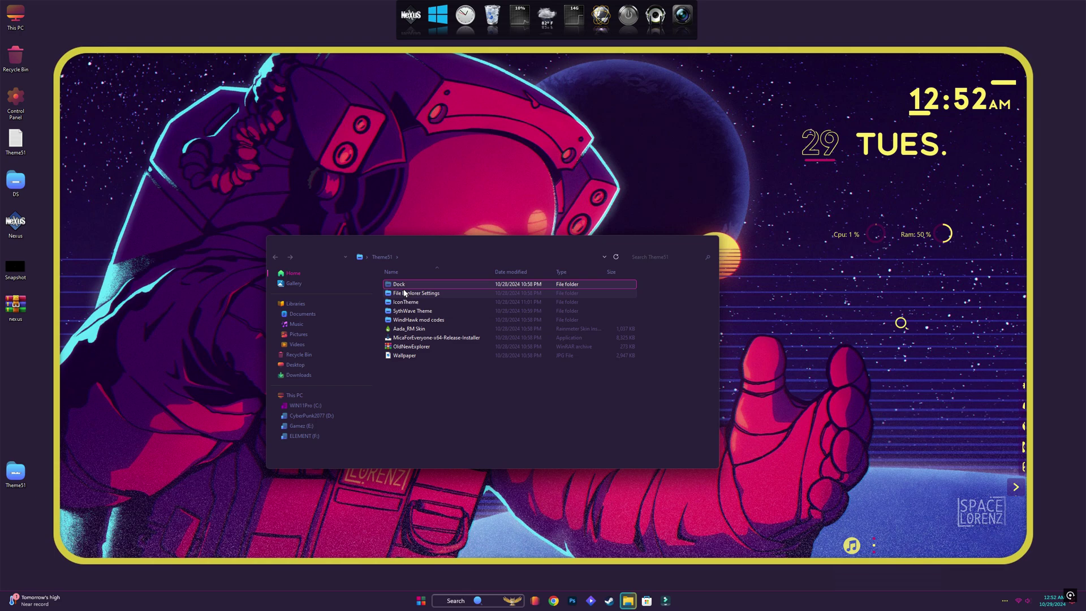
pyautogui.click(292, 397)
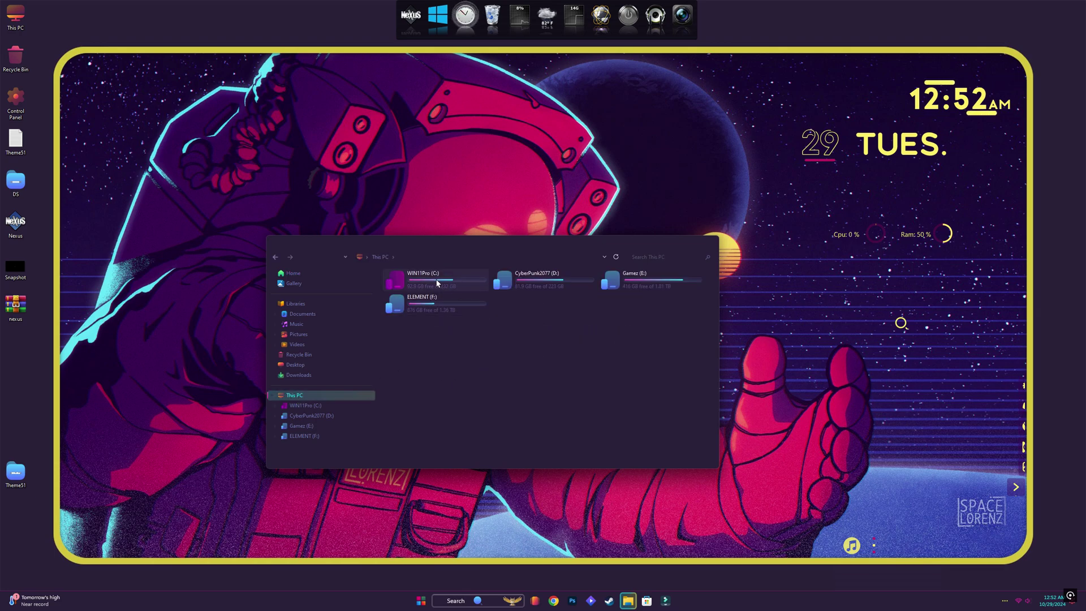
pyautogui.doubleClick(452, 283)
pyautogui.rightClick(439, 397)
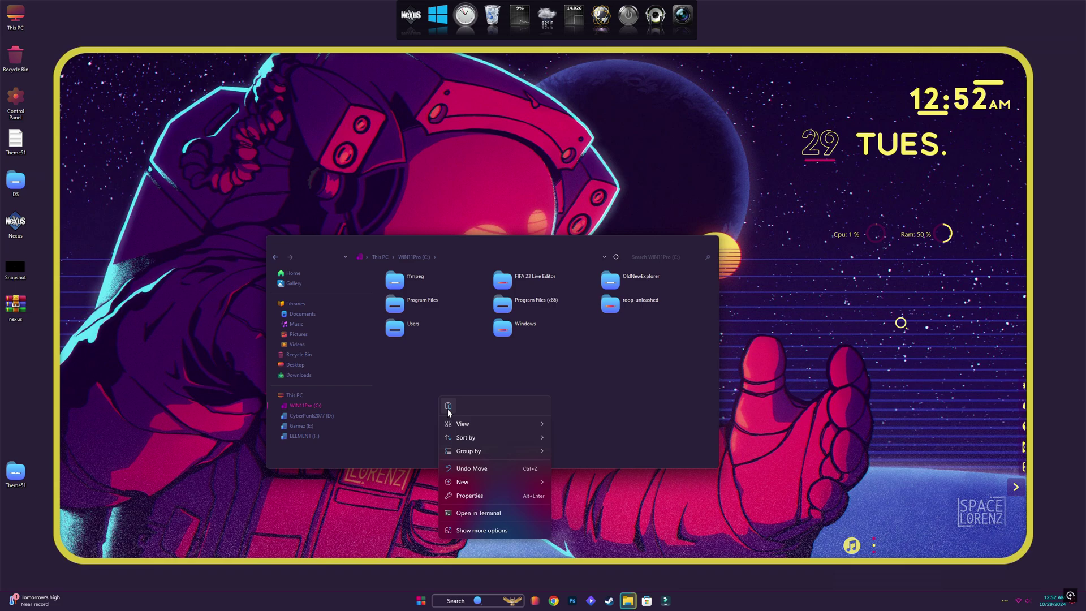
pyautogui.click(447, 407)
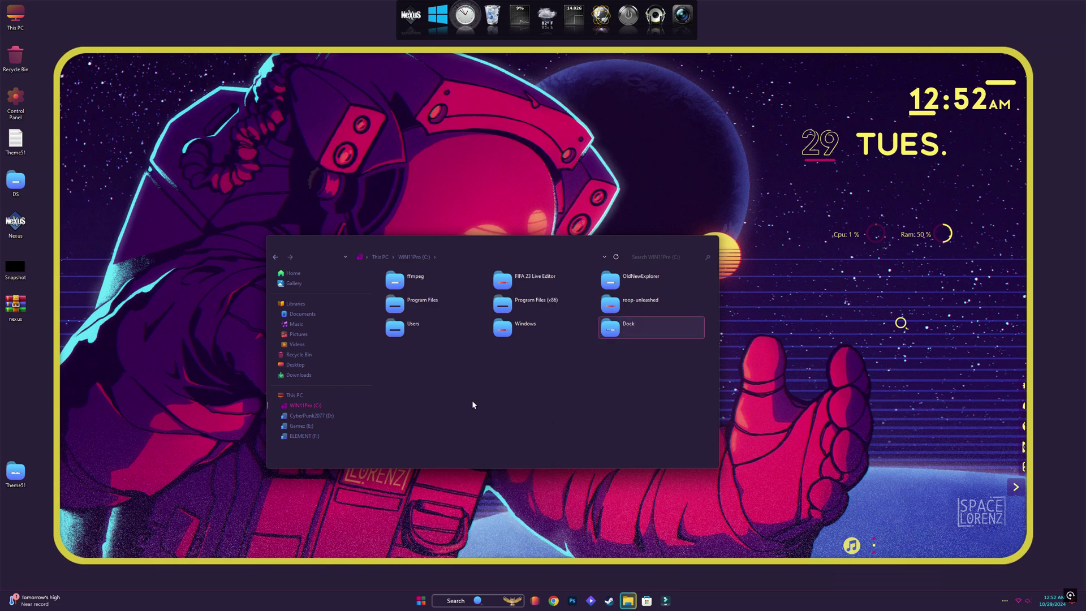
pyautogui.click(705, 241)
# Restore the 1440p dock backup from C:\Dock through the advanced Nexus preferences and confirm the preferences
pyautogui.rightClick(565, 21)
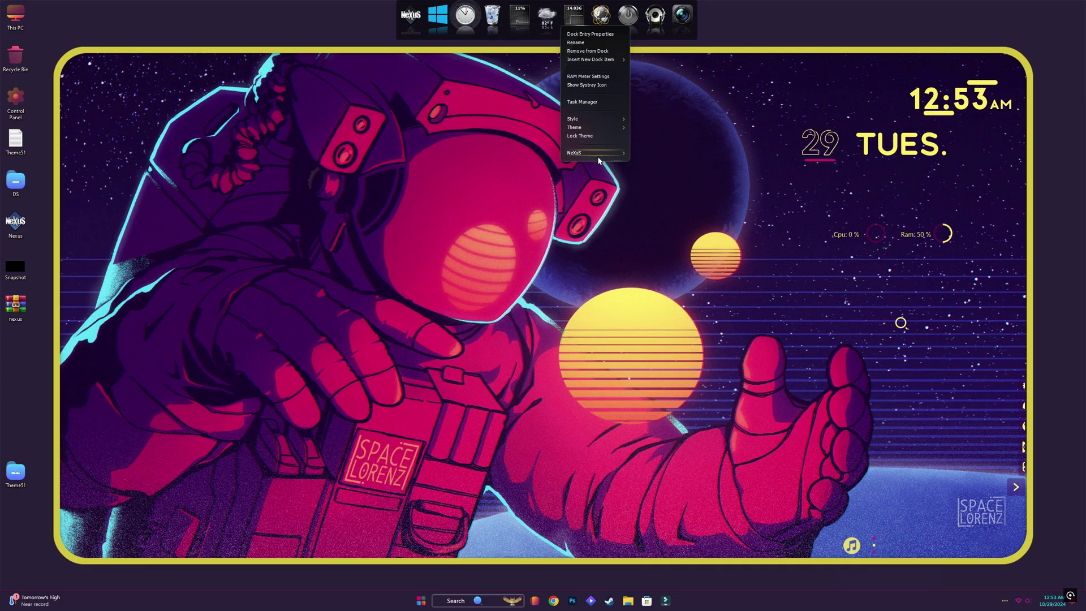
pyautogui.moveTo(598, 161)
pyautogui.click(656, 162)
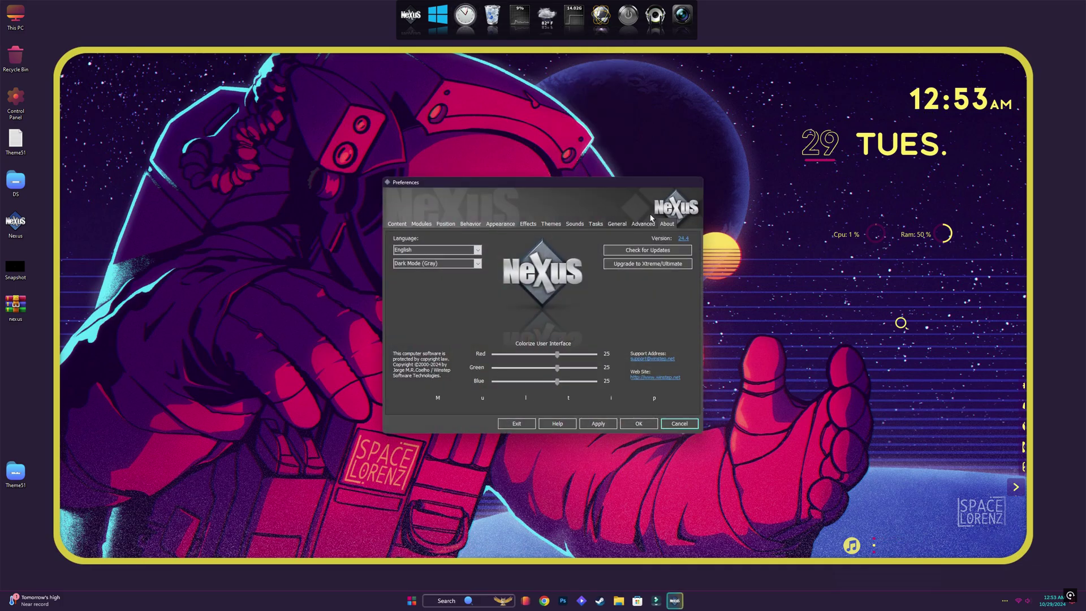
pyautogui.click(644, 223)
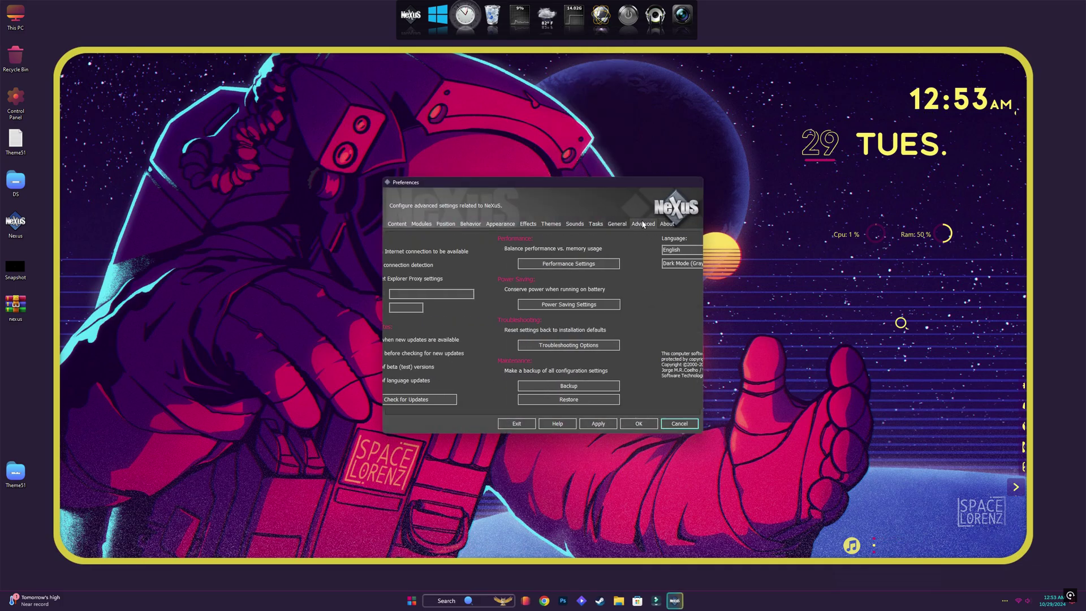
pyautogui.click(615, 400)
pyautogui.click(422, 298)
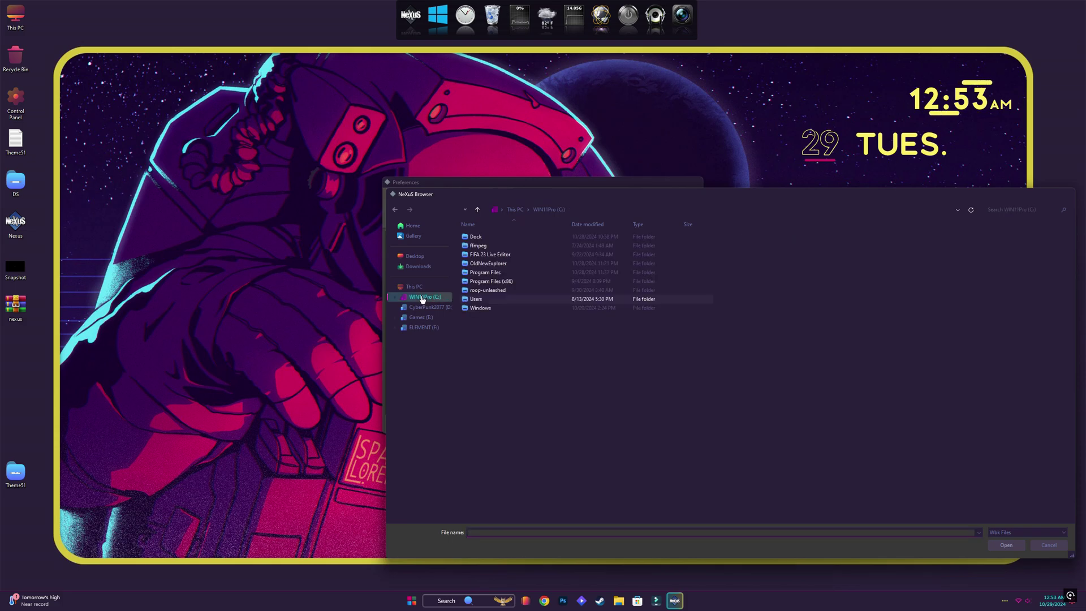
pyautogui.doubleClick(504, 237)
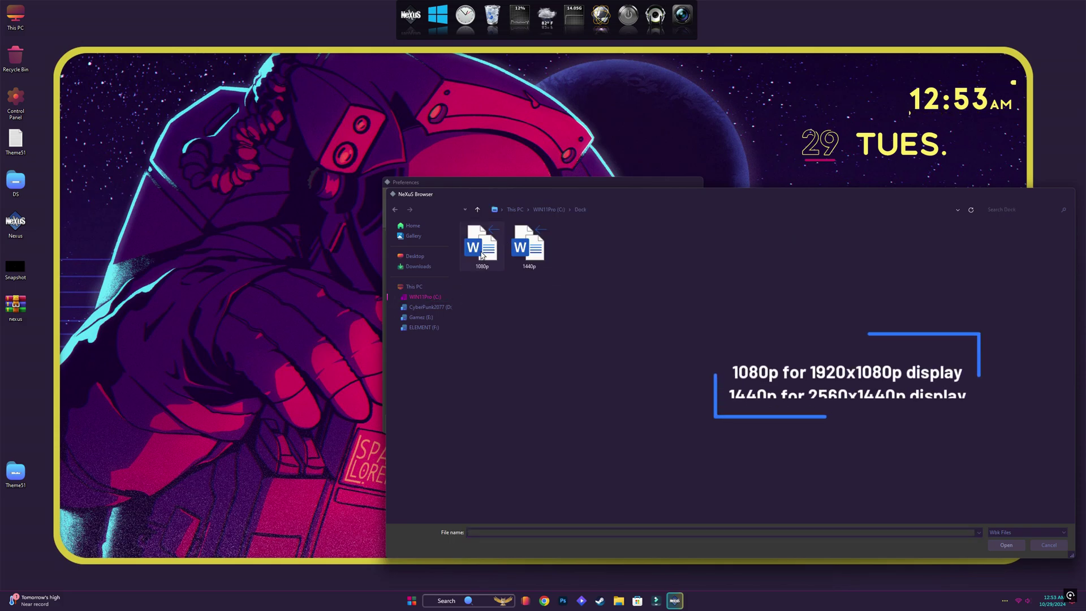
pyautogui.click(528, 247)
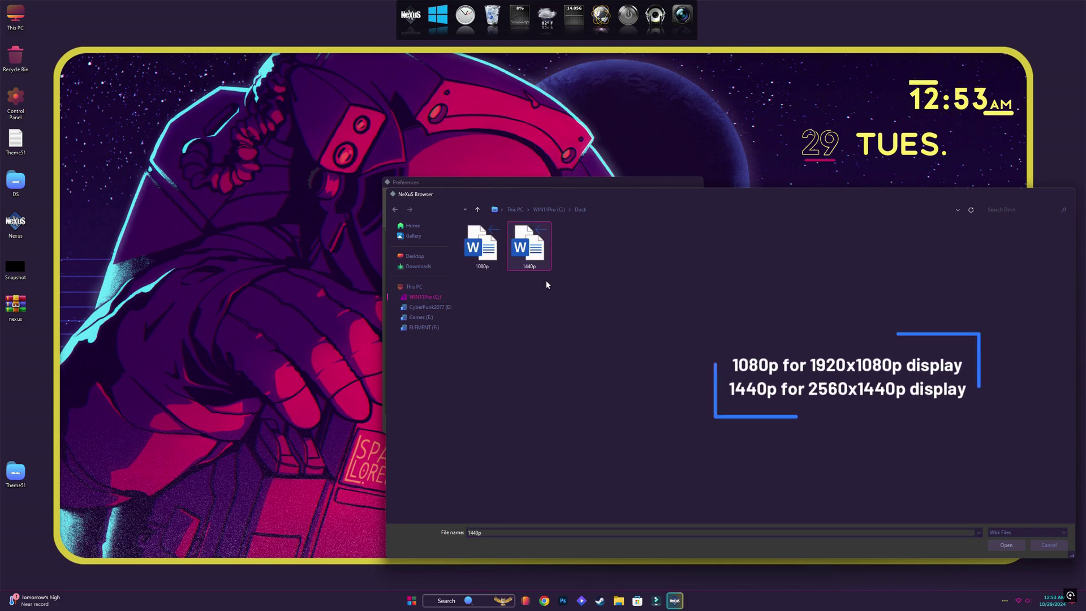
pyautogui.click(1006, 545)
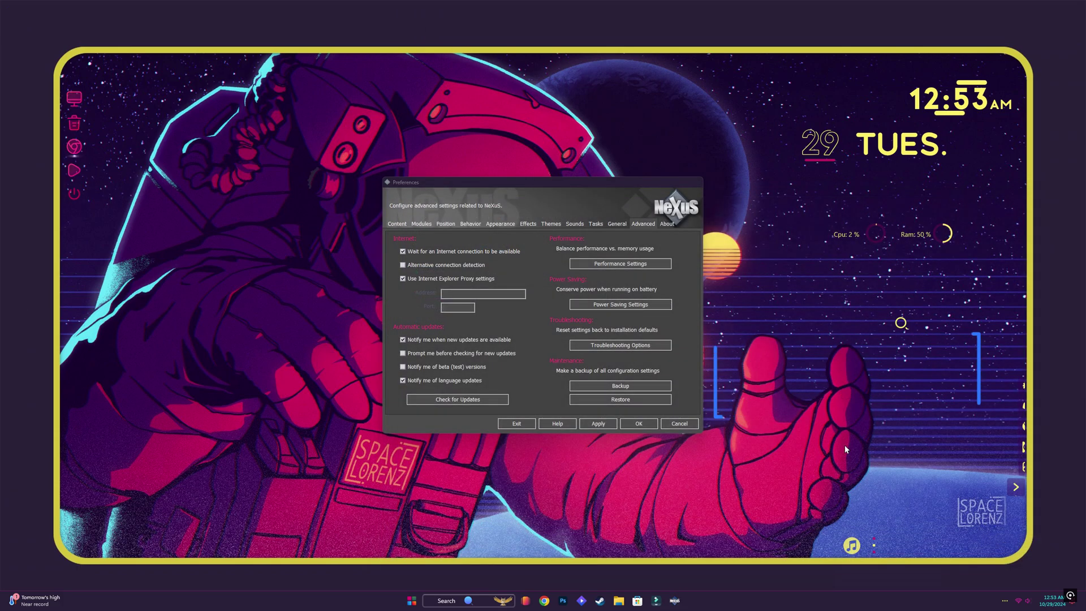
pyautogui.click(639, 423)
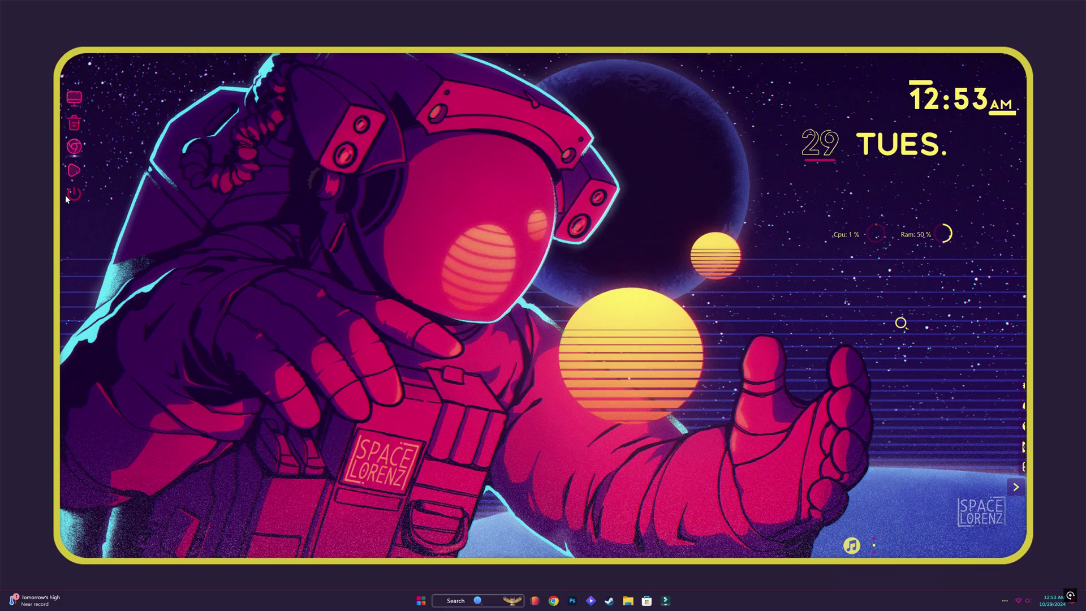
# Test the restored dock by opening This PC from it and close the window
pyautogui.click(74, 97)
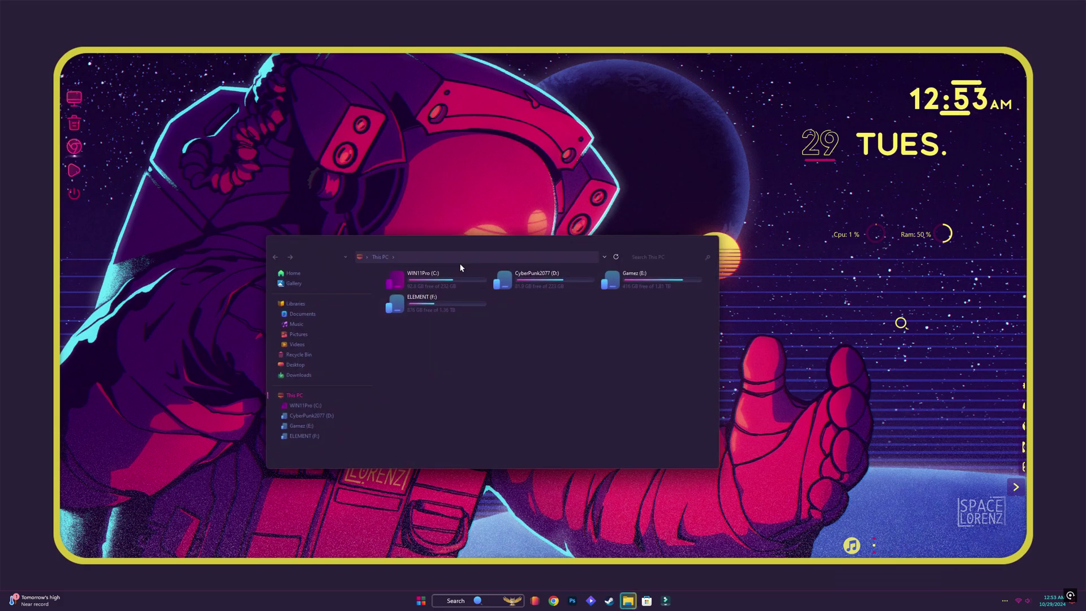
pyautogui.click(709, 245)
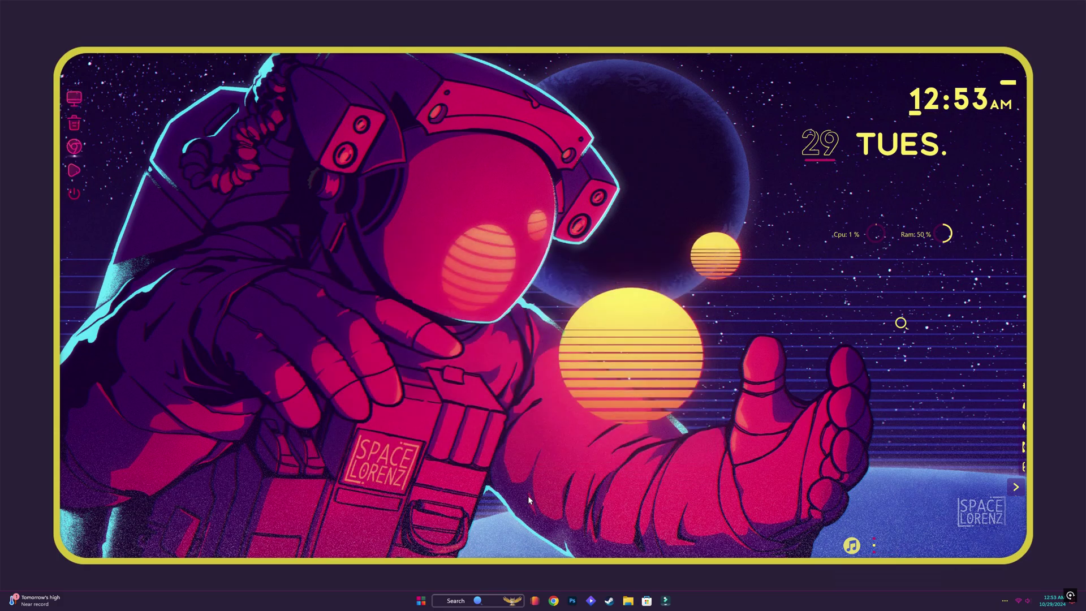